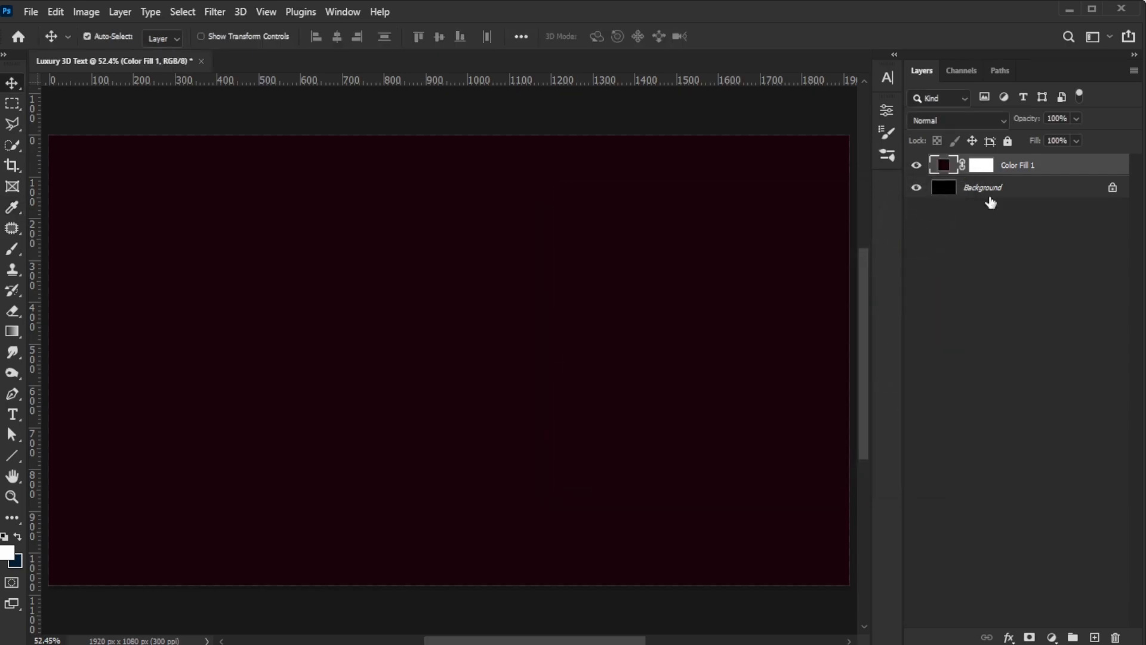
Step: Delete the Background layer, leaving only the dark color fill layer
{"action": "left_click_drag", "start_coordinate": [990, 197], "coordinate": [1120, 634]}
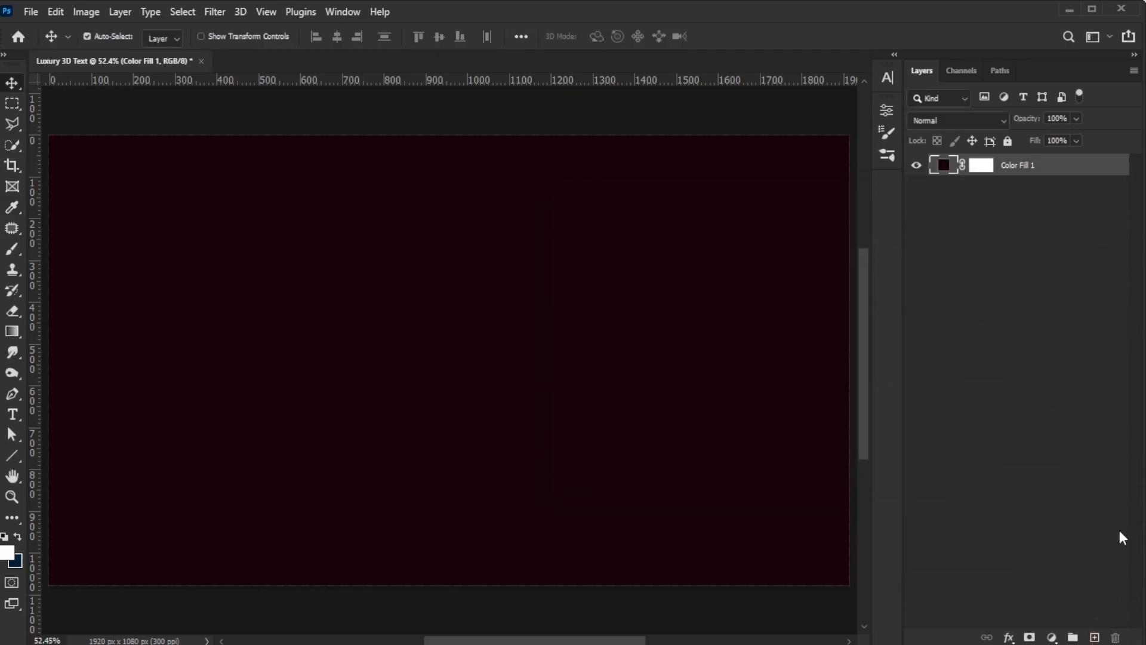
{"action": "double_click", "coordinate": [944, 167]}
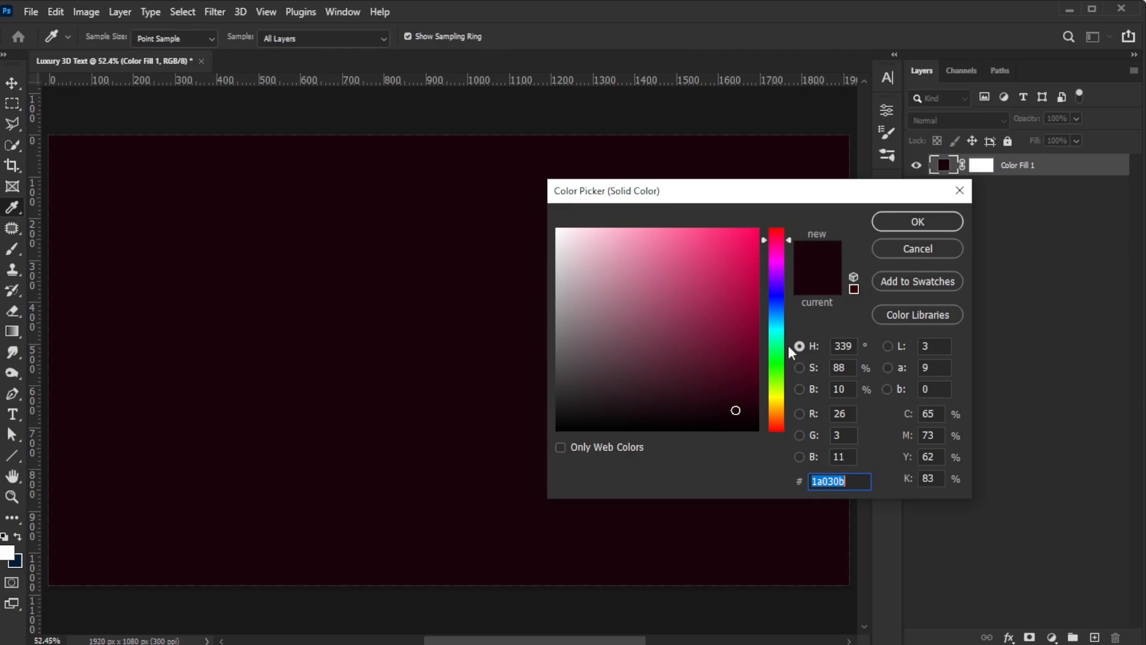
{"action": "left_click", "coordinate": [941, 251]}
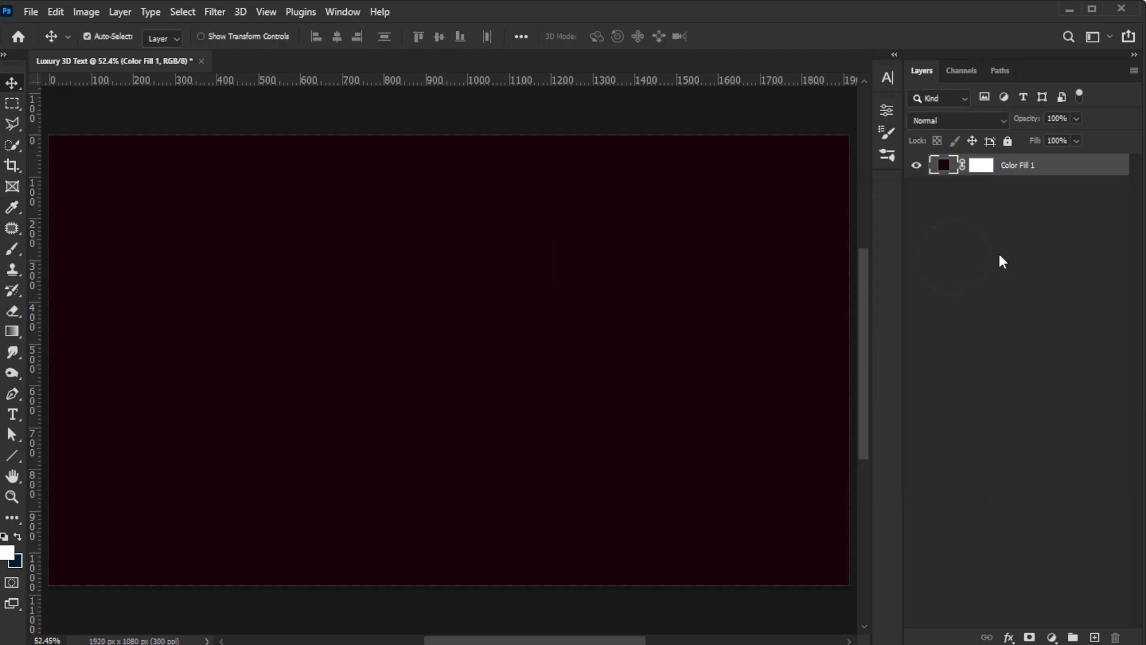
Step: Add a new white solid color fill layer above the dark fill
{"action": "left_click", "coordinate": [1052, 637]}
{"action": "left_click", "coordinate": [1063, 360]}
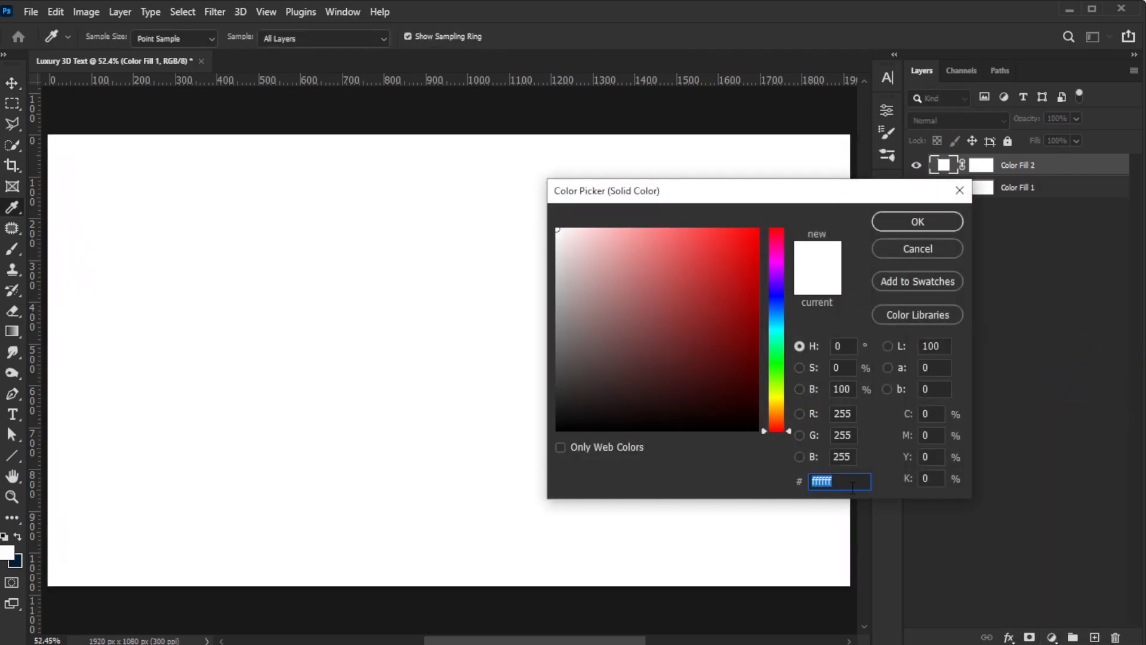
{"action": "left_click", "coordinate": [918, 225]}
Step: Convert the white fill to a smart object and apply Add Noise at 35% with Uniform distribution
{"action": "left_click", "coordinate": [215, 12]}
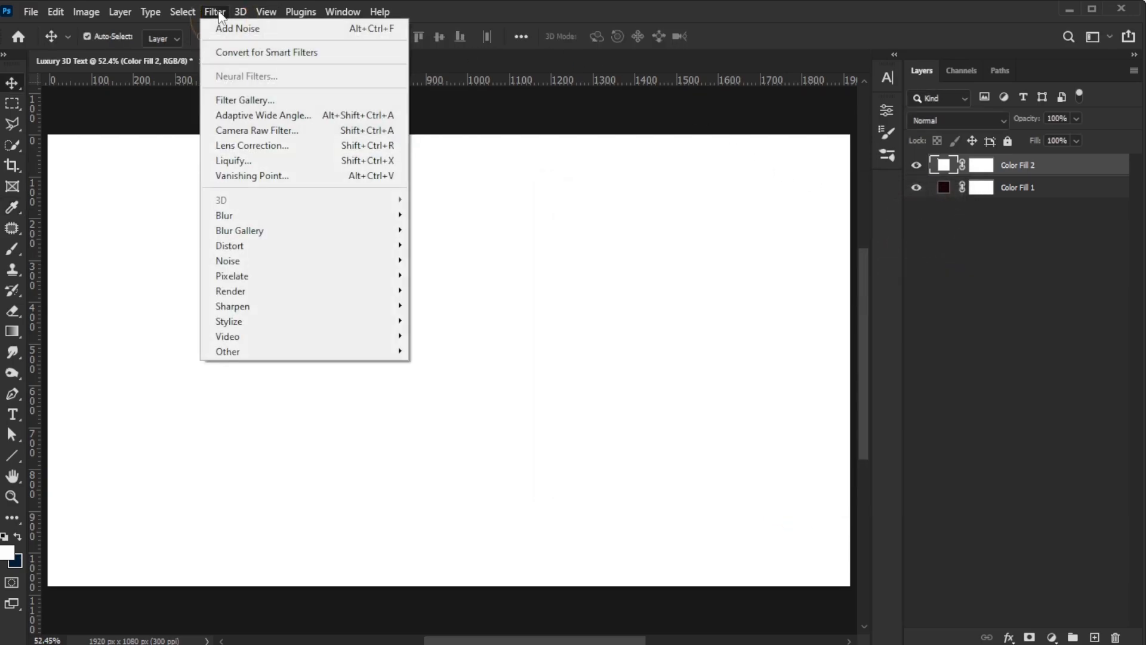
{"action": "mouse_move", "coordinate": [382, 259]}
{"action": "left_click", "coordinate": [460, 261]}
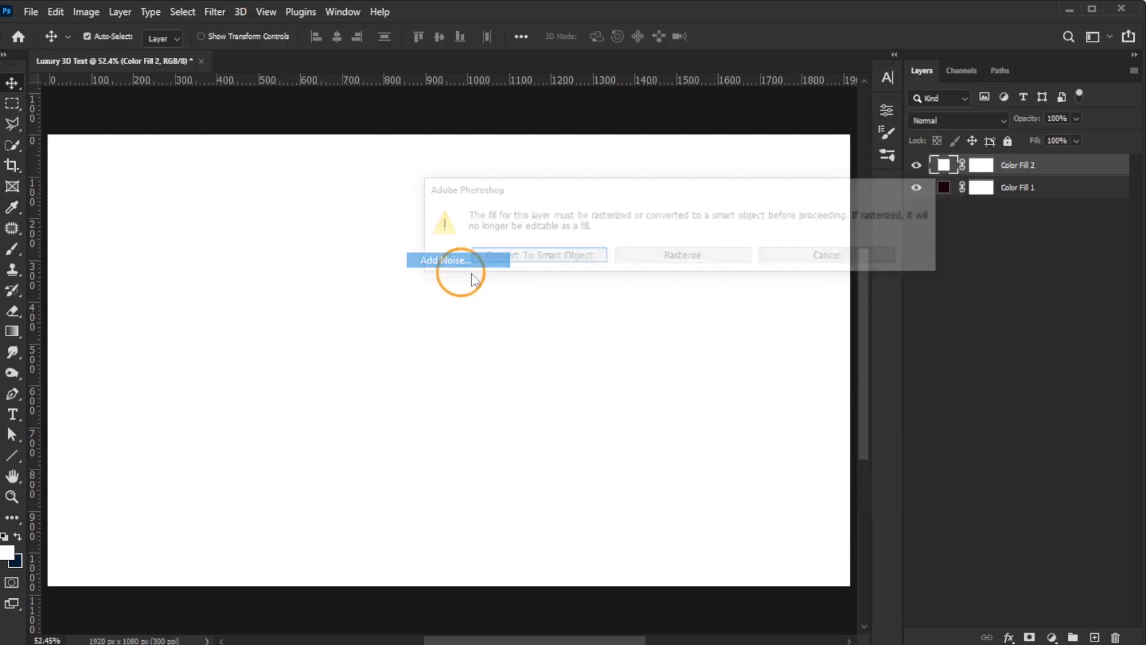
{"action": "left_click", "coordinate": [533, 254]}
{"action": "left_click_drag", "start_coordinate": [523, 328], "coordinate": [489, 323]}
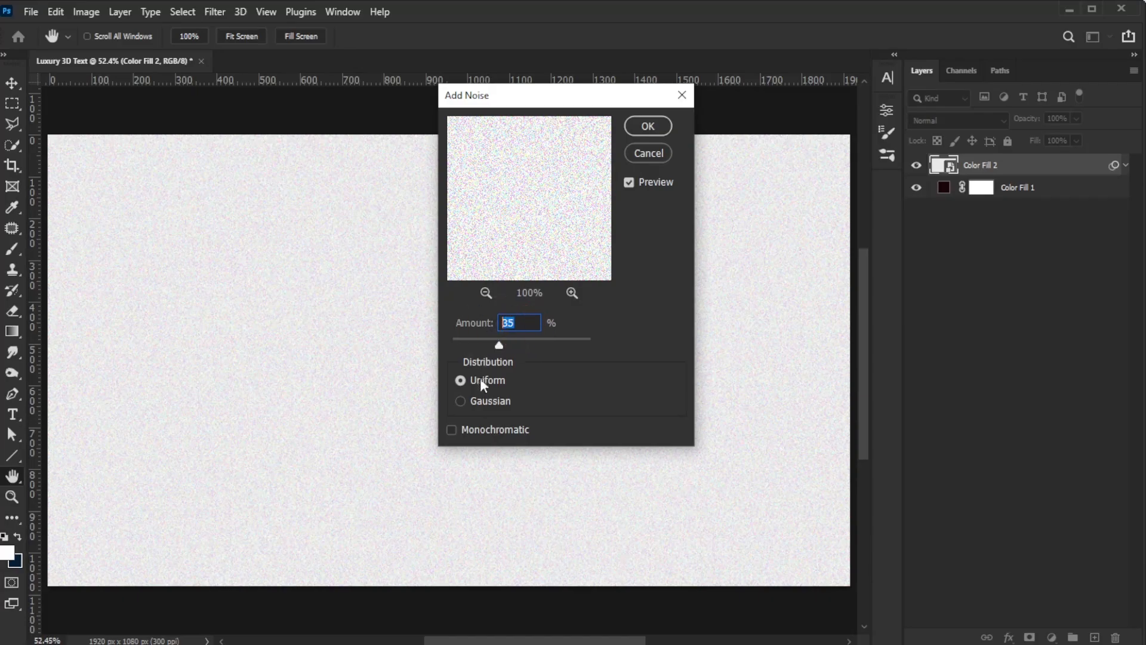
{"action": "left_click", "coordinate": [470, 379]}
{"action": "left_click", "coordinate": [647, 127]}
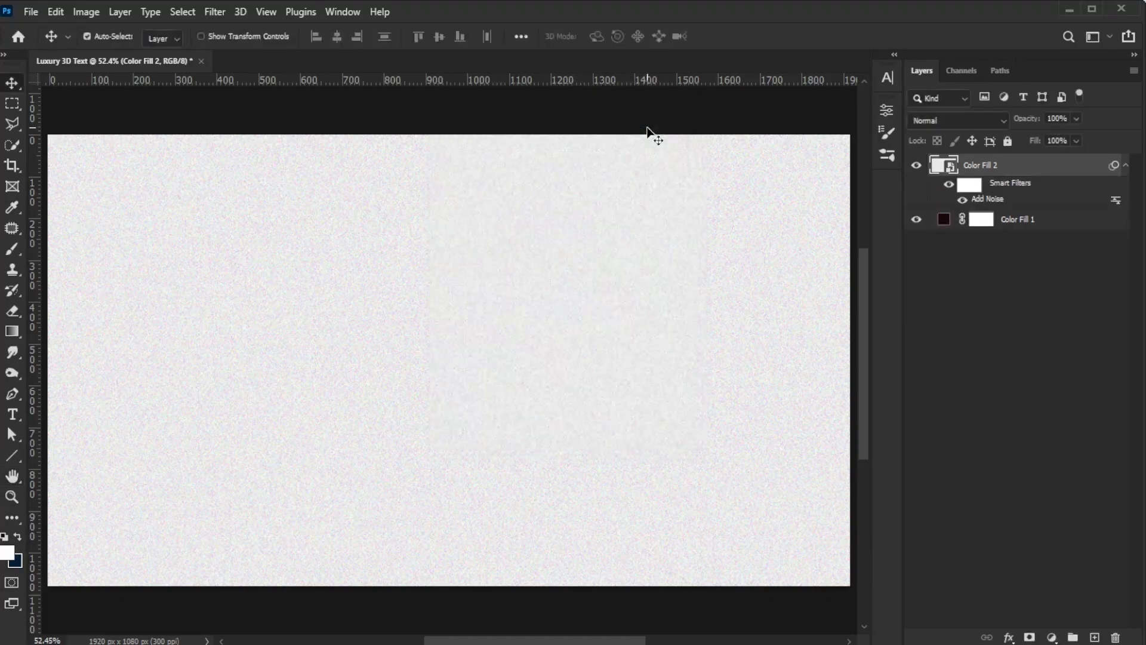
Step: Set the noise layer's blend mode to Soft Light and its opacity to 70%
{"action": "left_click", "coordinate": [957, 119]}
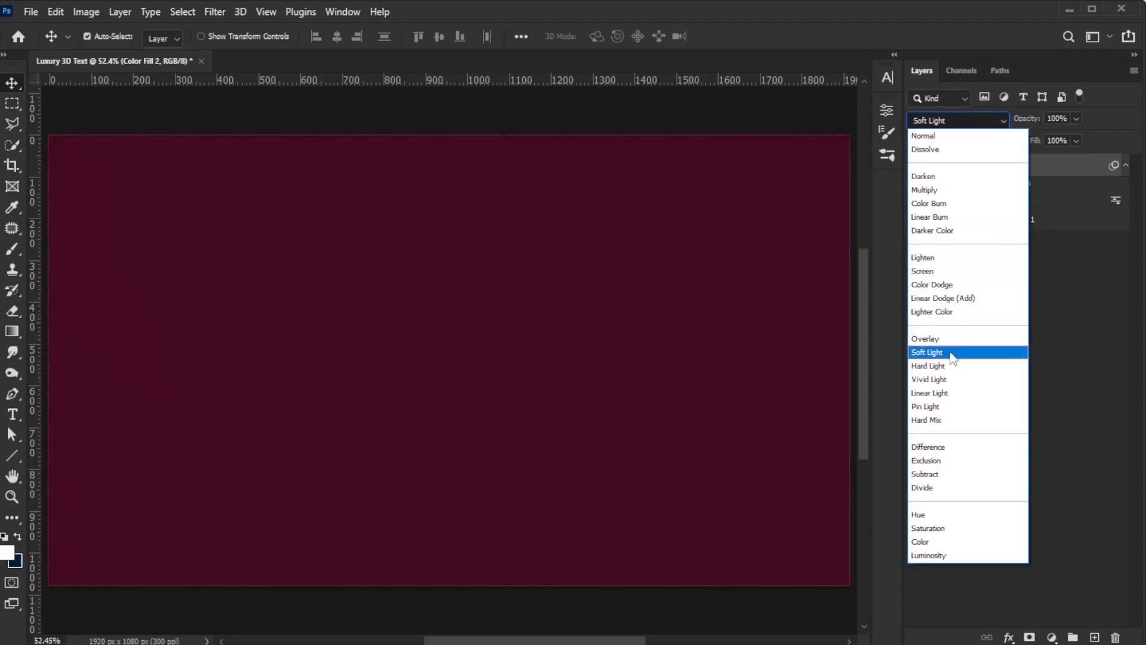
{"action": "left_click", "coordinate": [928, 352]}
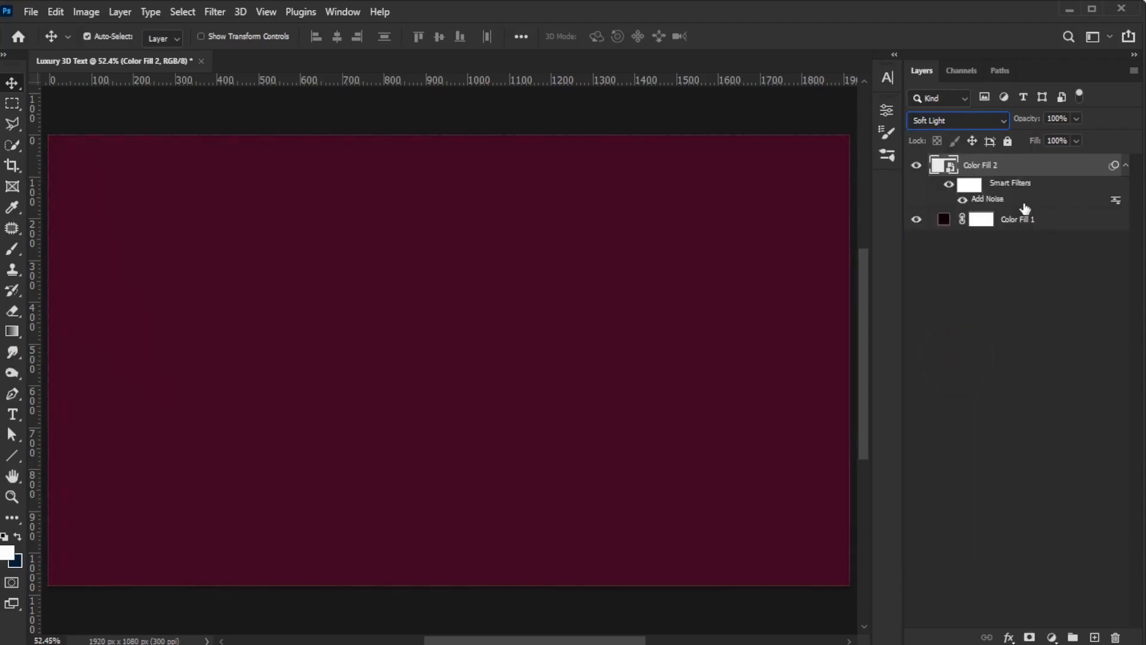
{"action": "type", "text": "70"}
{"action": "left_click", "coordinate": [1126, 165]}
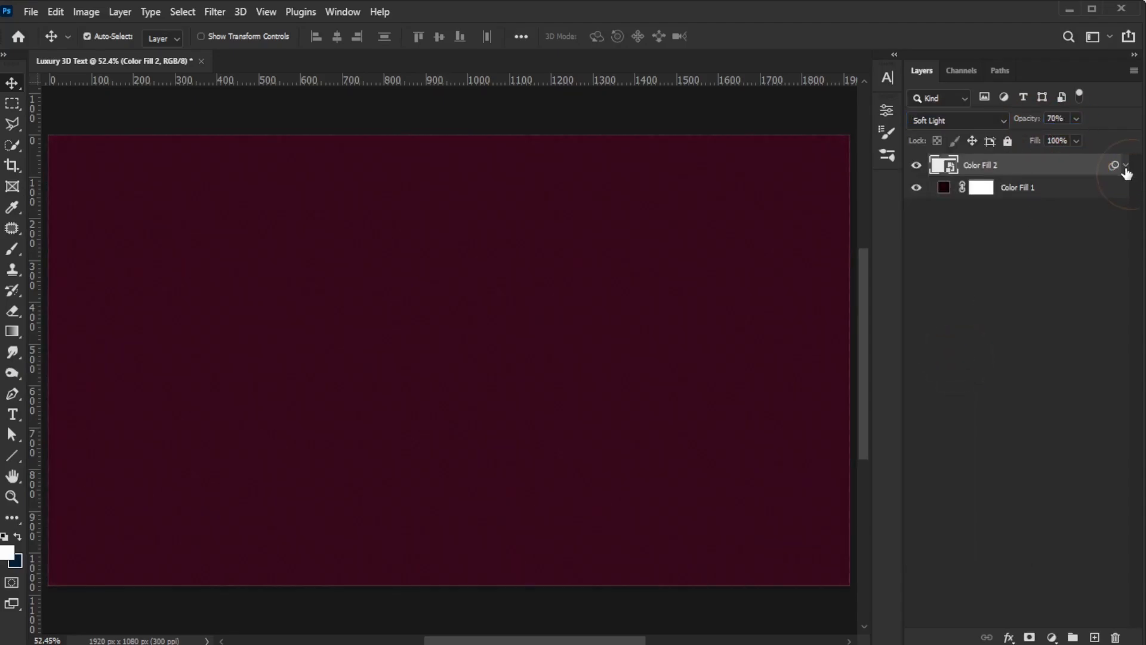
Step: Group both fill layers into a group named background and save the document
{"action": "left_click", "coordinate": [1066, 192], "text": "ctrl"}
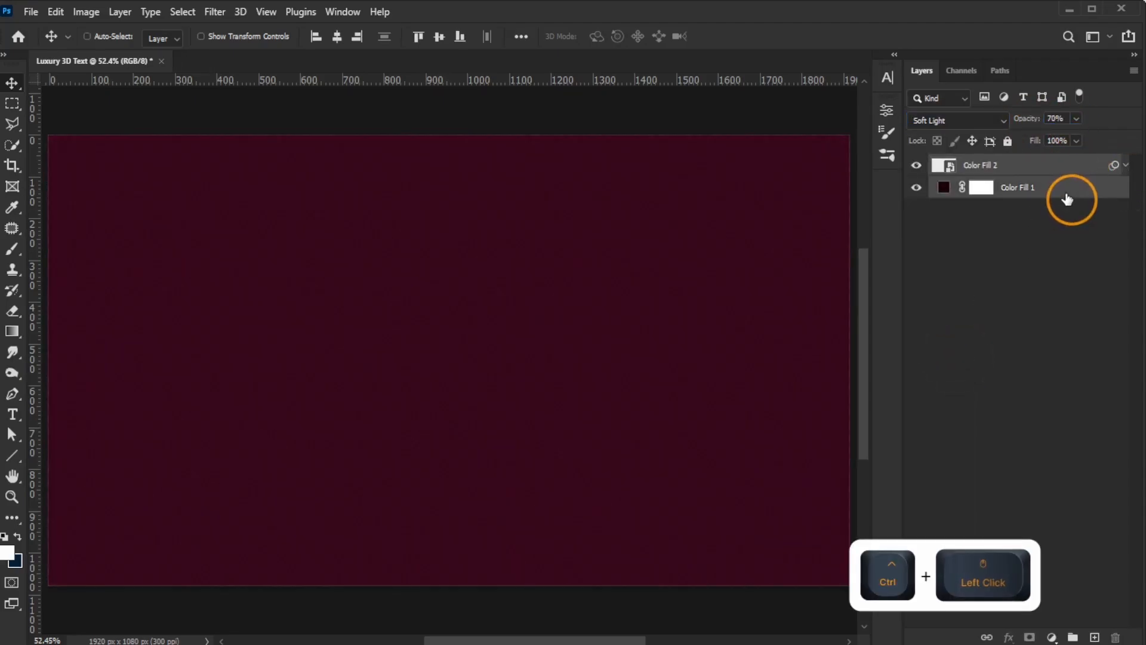
{"action": "left_click", "coordinate": [1073, 638]}
{"action": "double_click", "coordinate": [972, 167]}
{"action": "type", "text": "hackgrou"}
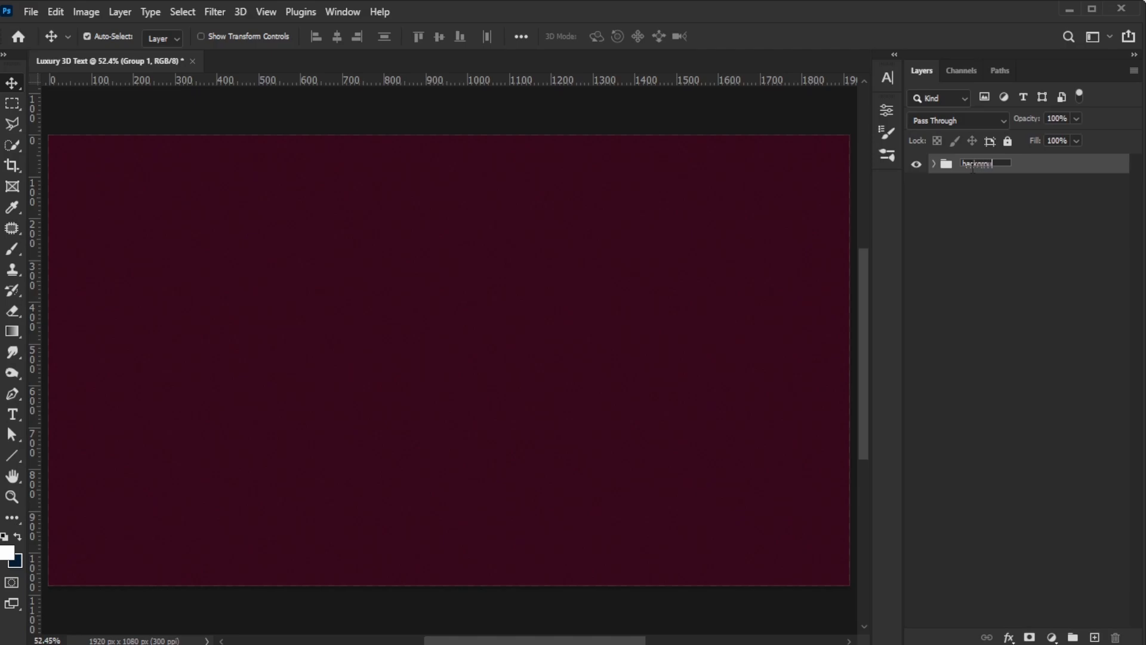
{"action": "type", "text": "nd"}
{"action": "key", "text": "Return"}
{"action": "key", "text": "ctrl+s"}
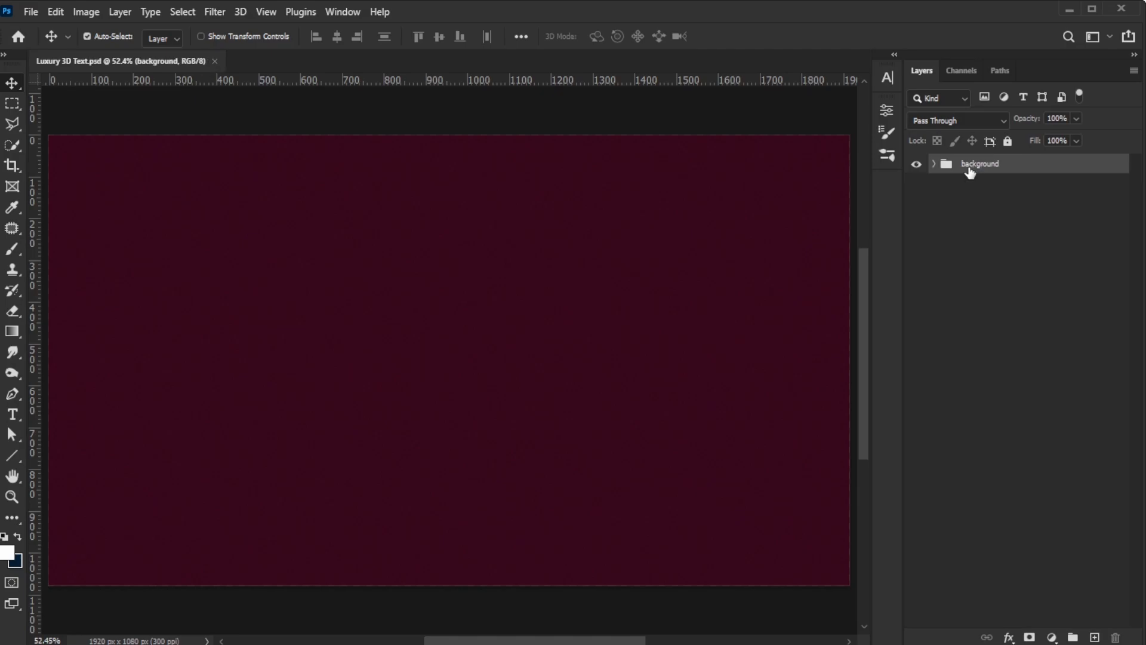
Step: Type the word Luxury on the canvas in Great Vibes at 150 pt and commit it
{"action": "left_click", "coordinate": [13, 416]}
{"action": "left_click", "coordinate": [209, 37]}
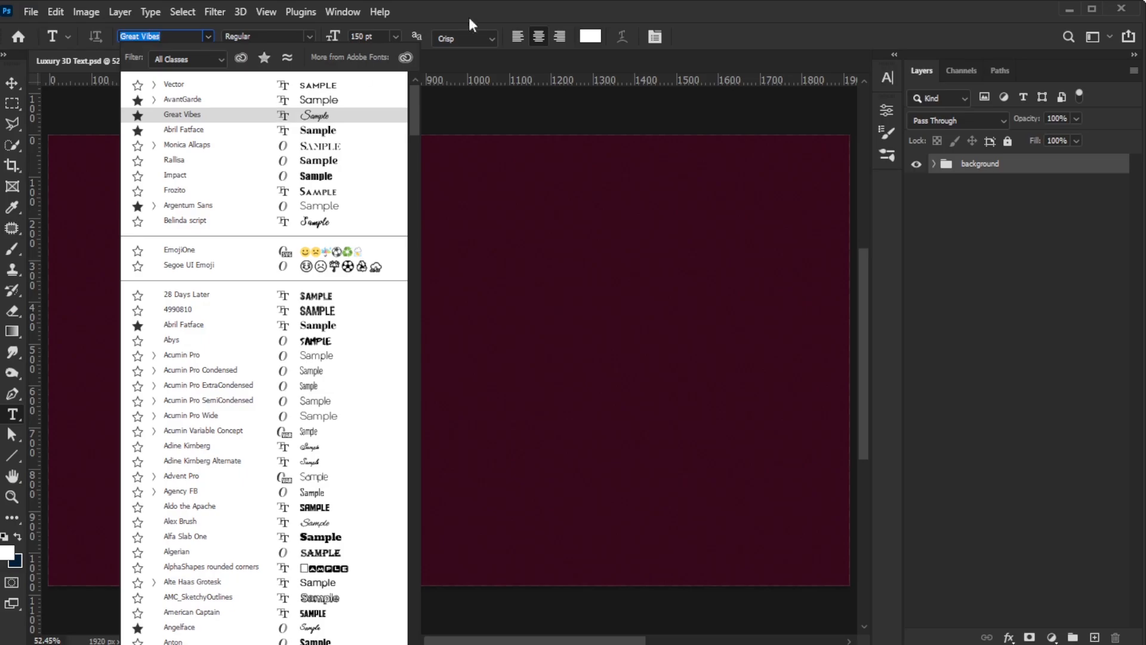
{"action": "left_click", "coordinate": [442, 21]}
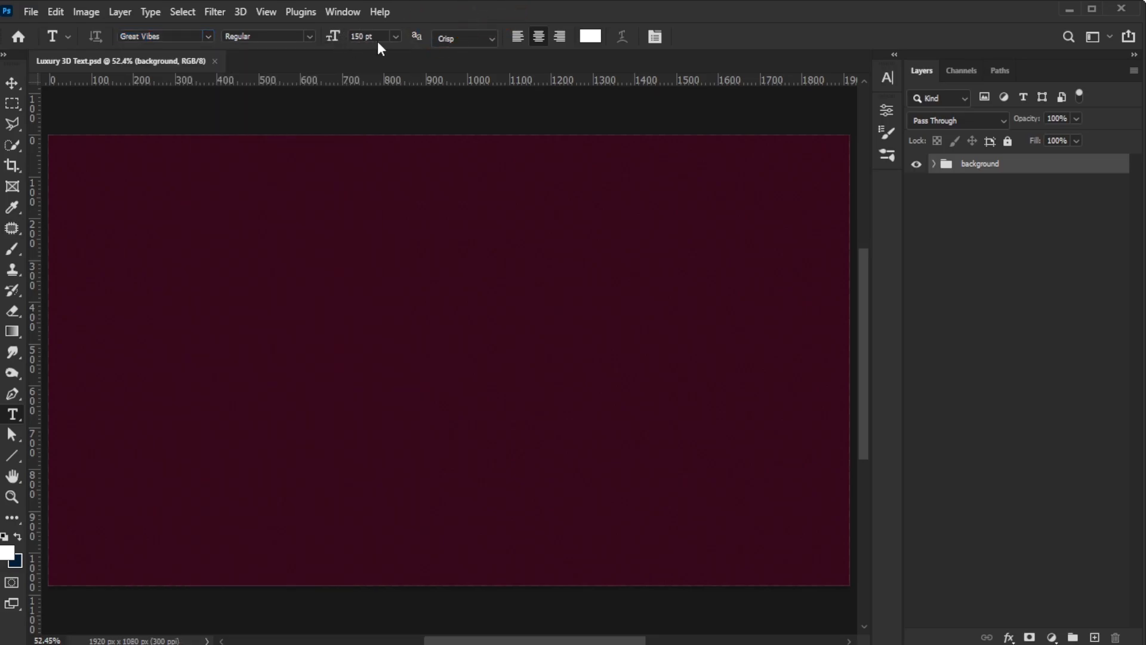
{"action": "left_click", "coordinate": [235, 334]}
{"action": "type", "text": "L"}
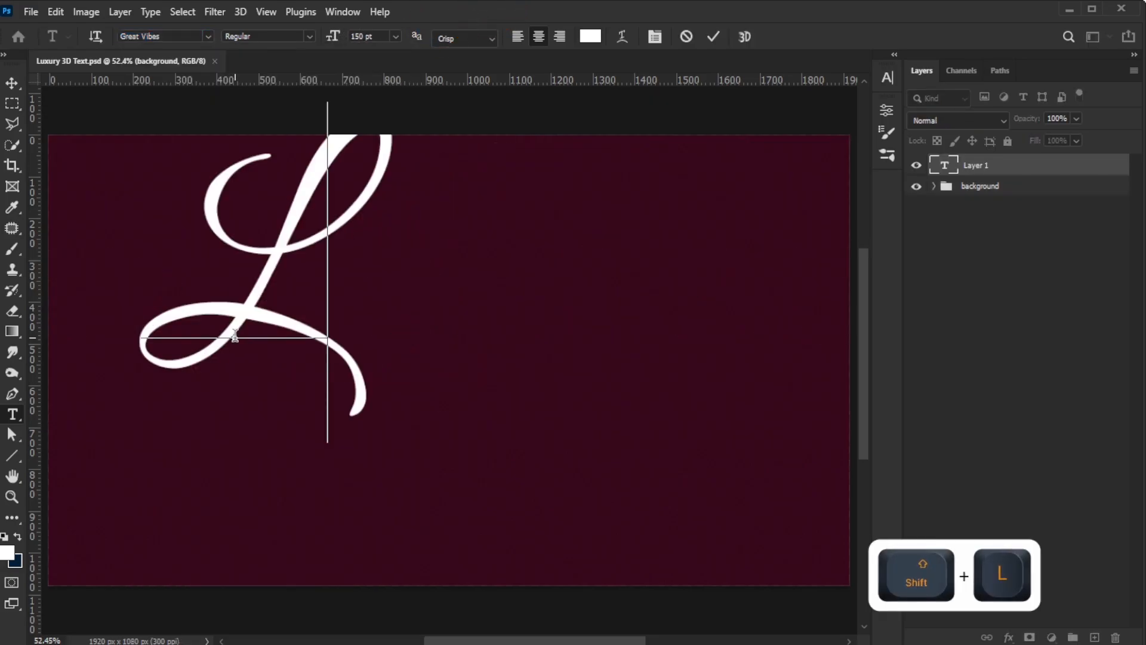
{"action": "type", "text": "uxury"}
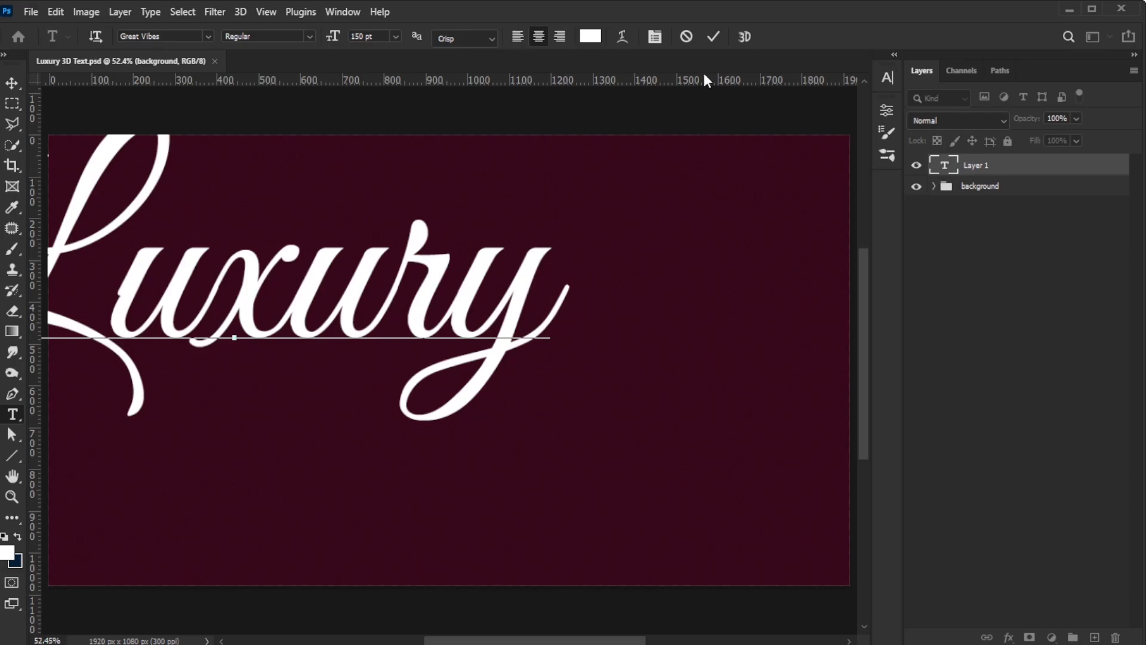
{"action": "left_click", "coordinate": [712, 37]}
Step: Center the Luxury text horizontally and vertically on the canvas, then deselect
{"action": "key", "text": "ctrl+a"}
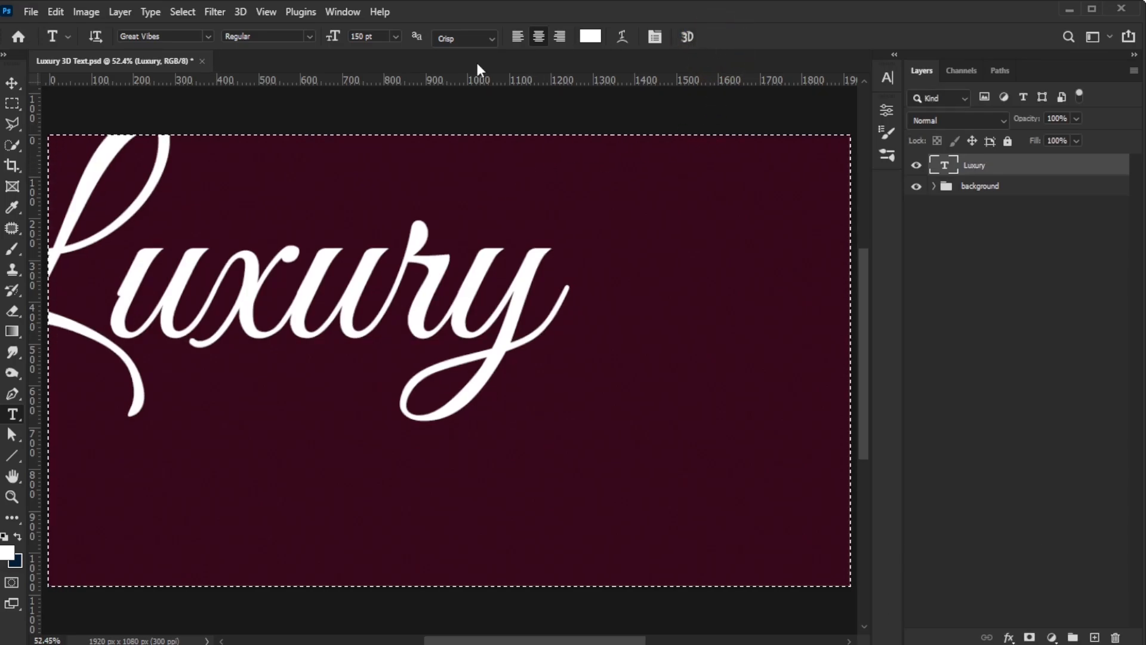
{"action": "left_click", "coordinate": [11, 83]}
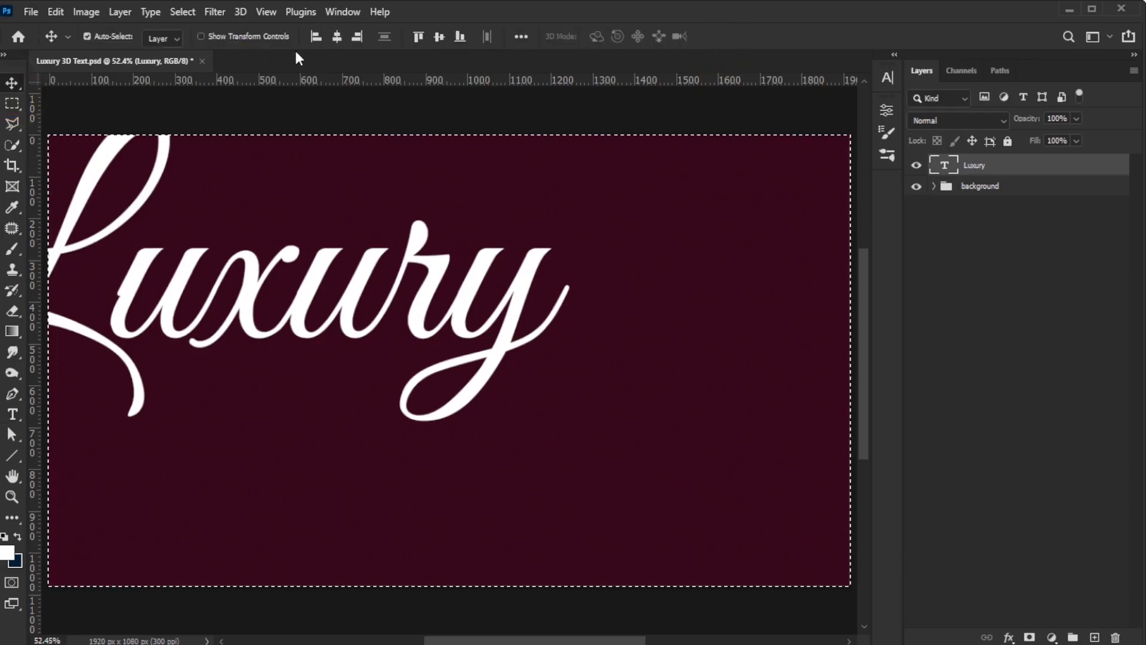
{"action": "left_click", "coordinate": [338, 36]}
{"action": "left_click", "coordinate": [442, 37]}
{"action": "key", "text": "ctrl+d"}
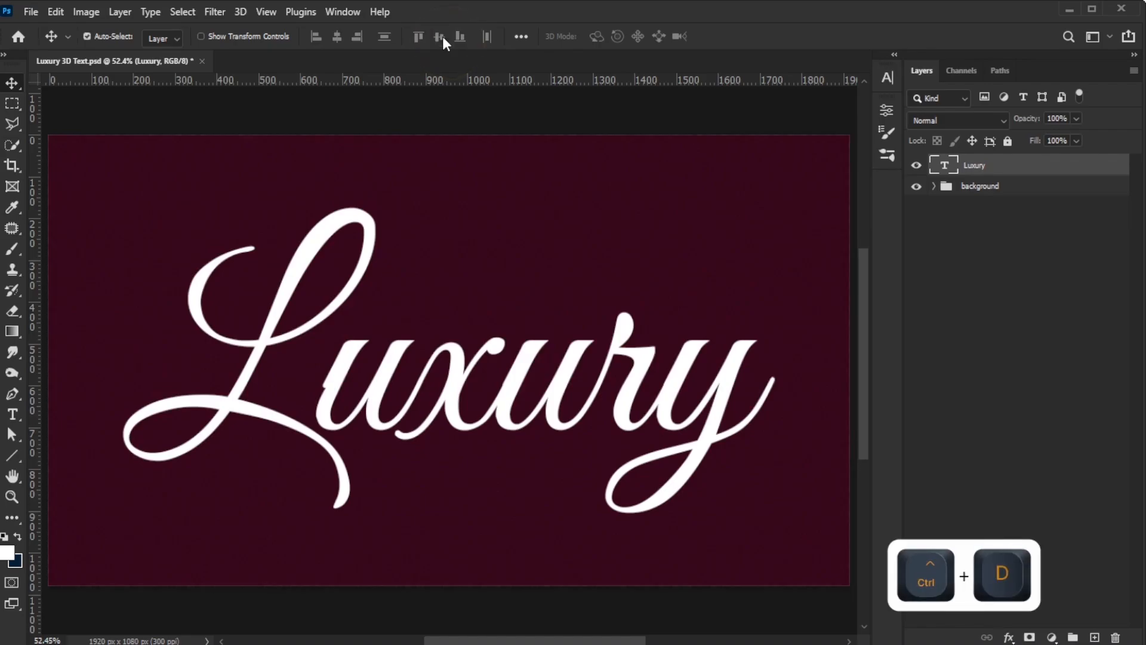
Step: Convert the Luxury text layer to a smart object and add a Bevel & Emboss layer style
{"action": "right_click", "coordinate": [979, 176]}
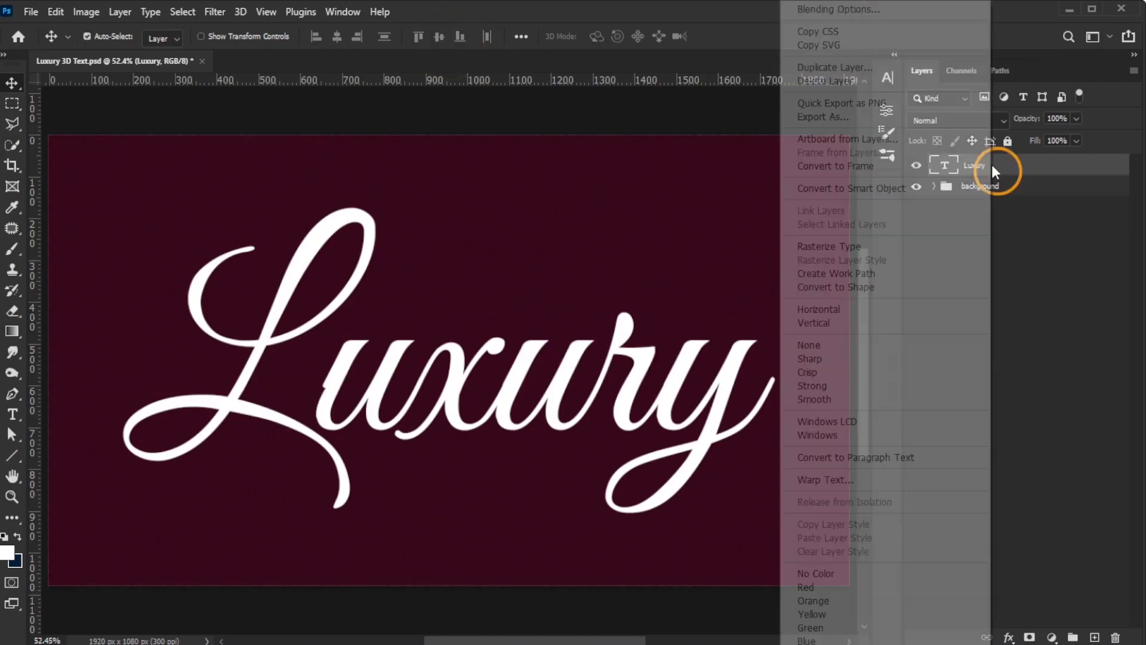
{"action": "left_click", "coordinate": [904, 186]}
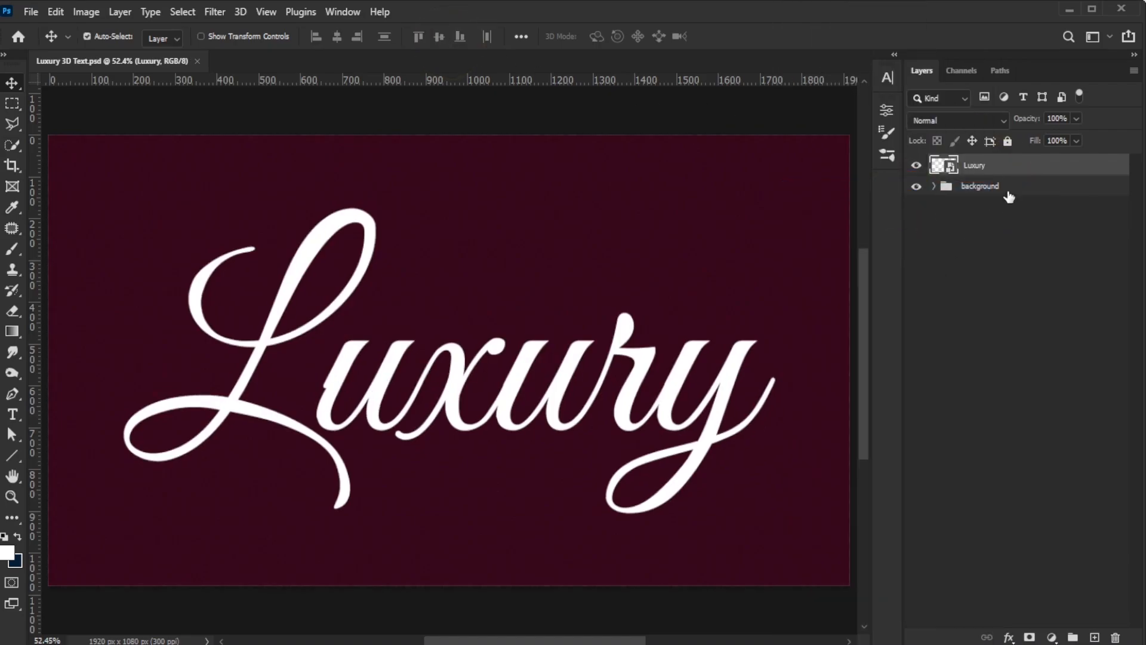
{"action": "left_click", "coordinate": [1009, 637]}
{"action": "left_click", "coordinate": [1033, 505]}
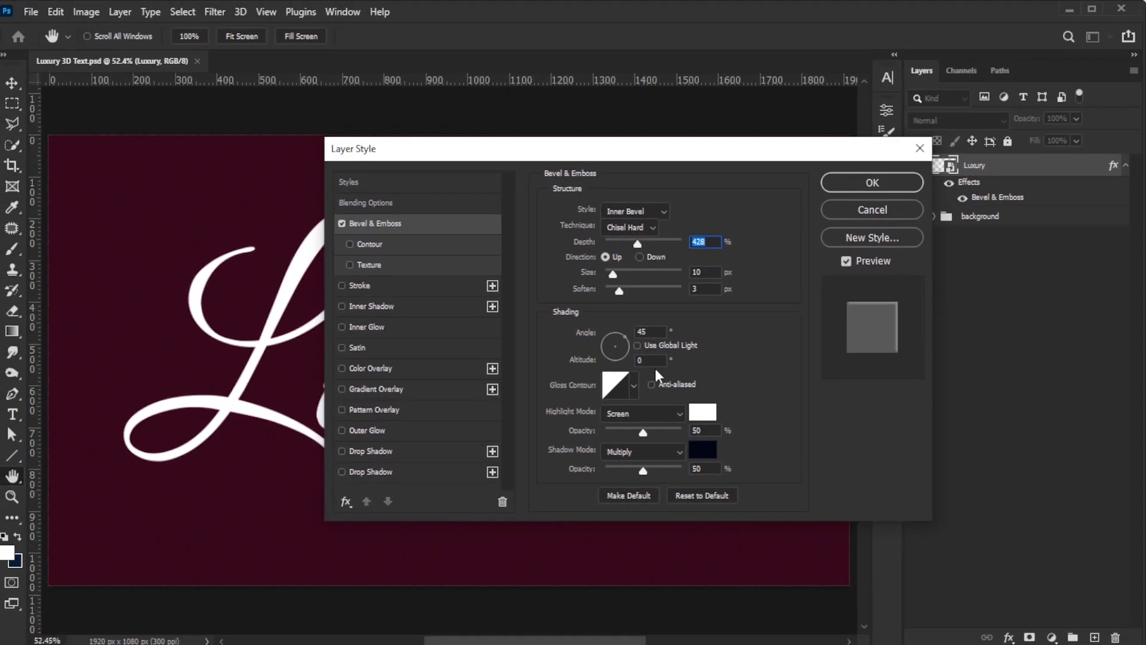
Step: Enable a gradient Stroke effect, open its Gradient Editor and set the first stop's color to white
{"action": "left_click", "coordinate": [409, 288]}
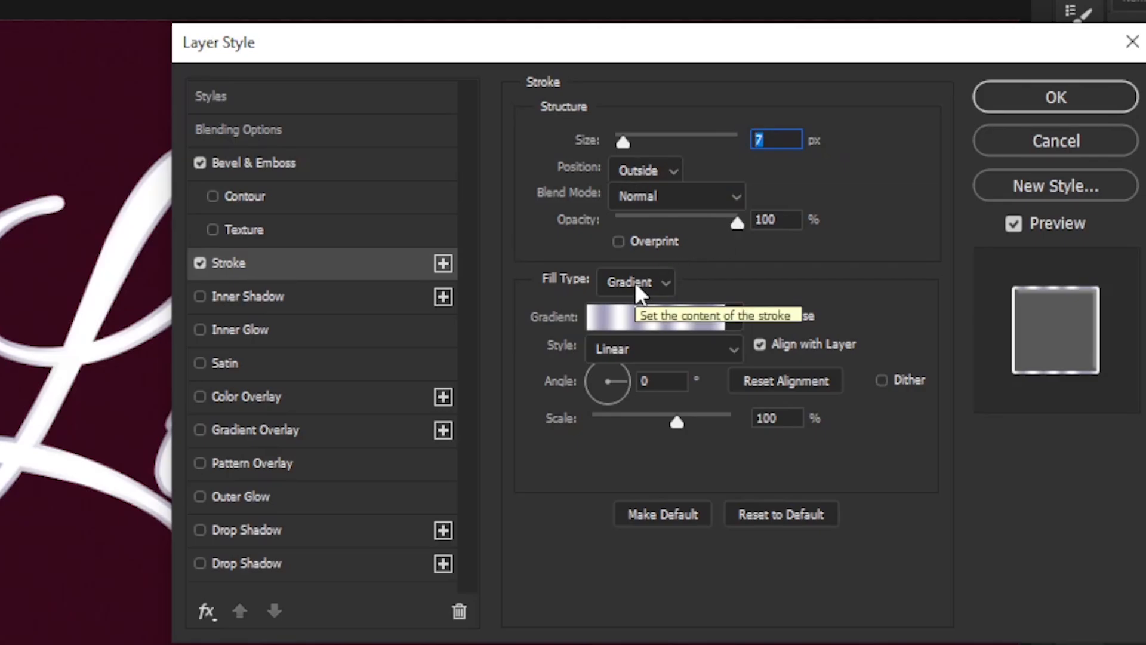
{"action": "left_click", "coordinate": [704, 320]}
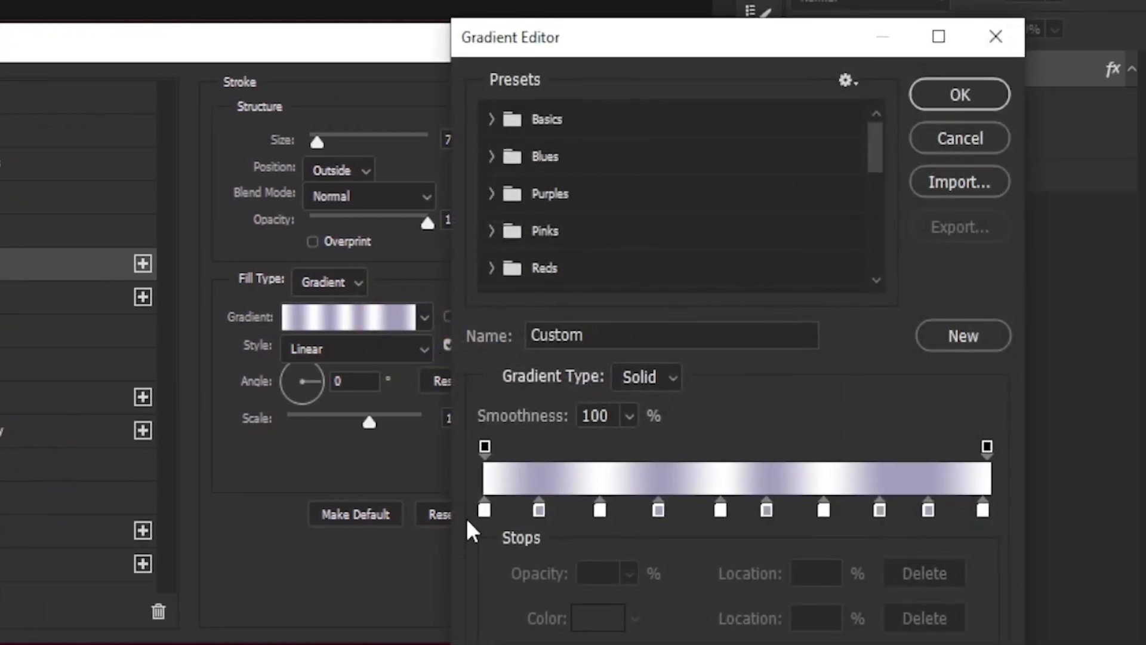
{"action": "left_click", "coordinate": [982, 509]}
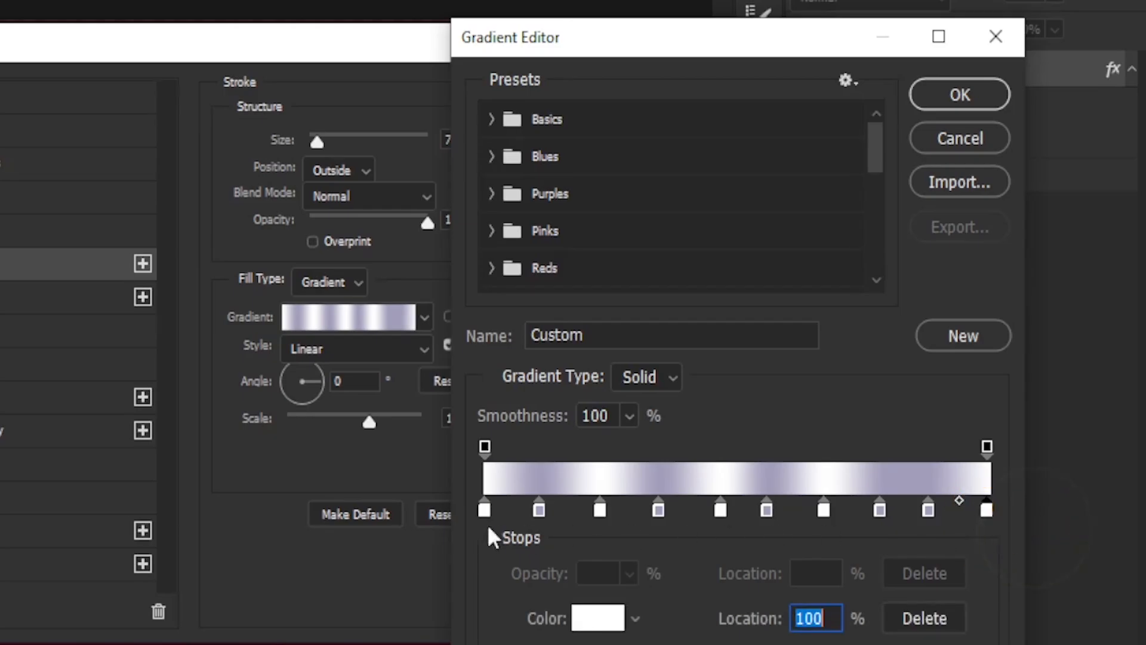
{"action": "left_click", "coordinate": [484, 509]}
{"action": "left_click", "coordinate": [594, 619]}
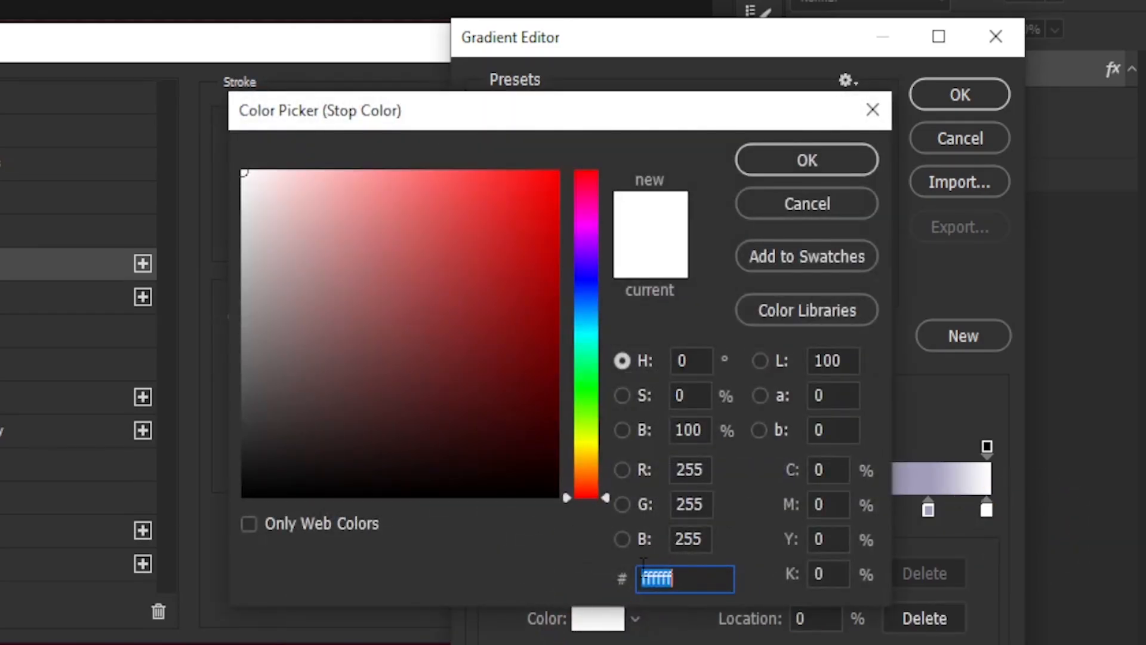
{"action": "left_click", "coordinate": [807, 160]}
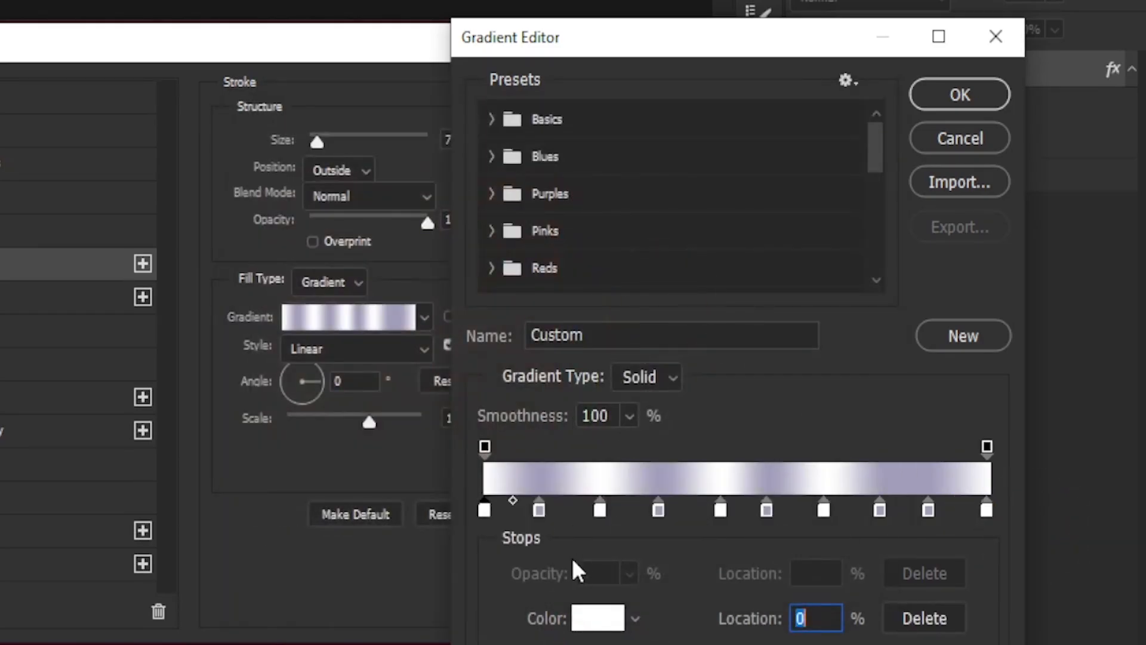
Step: Reposition the stroke gradient's color stops to locations 22%, 33% and 44%
{"action": "left_click", "coordinate": [540, 511]}
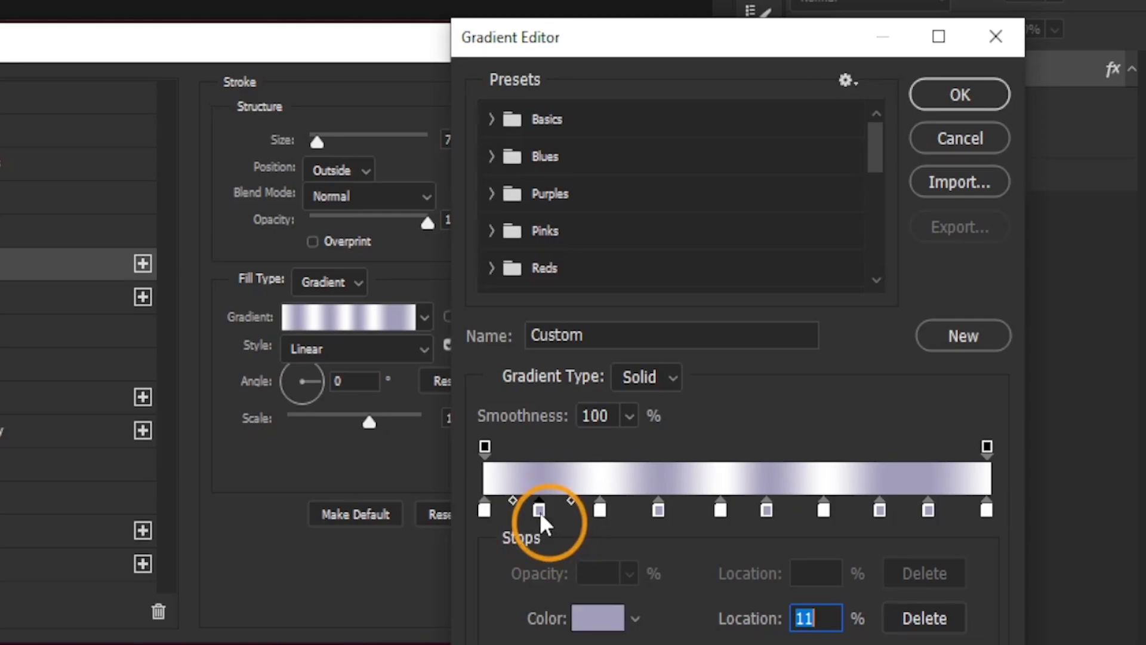
{"action": "left_click", "coordinate": [827, 620]}
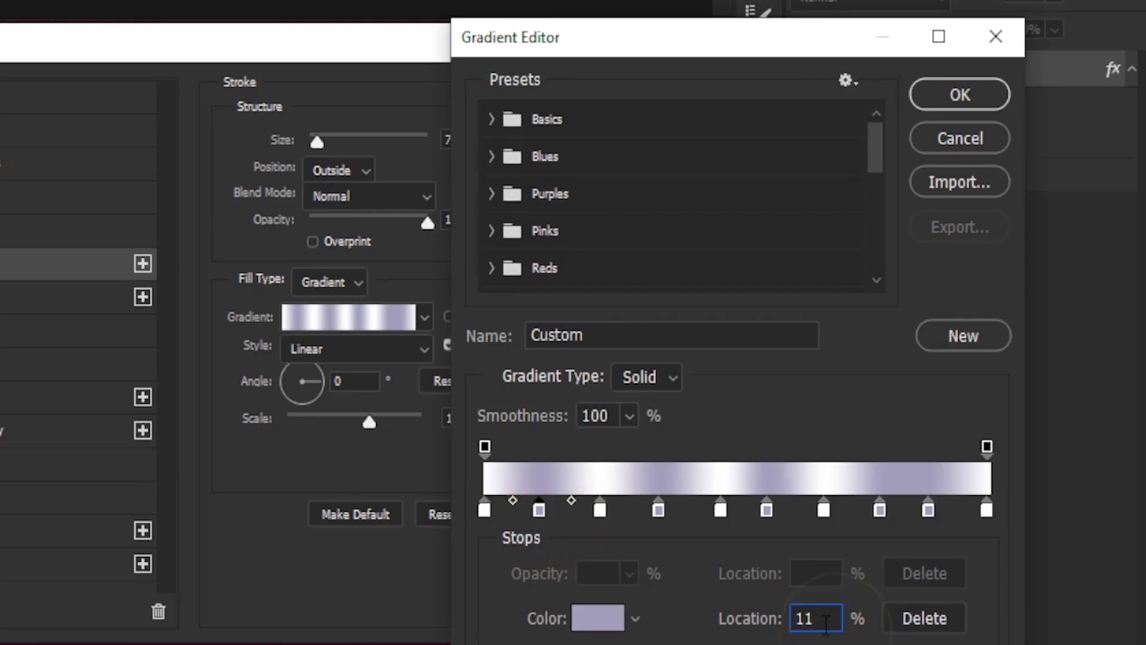
{"action": "left_click", "coordinate": [599, 510]}
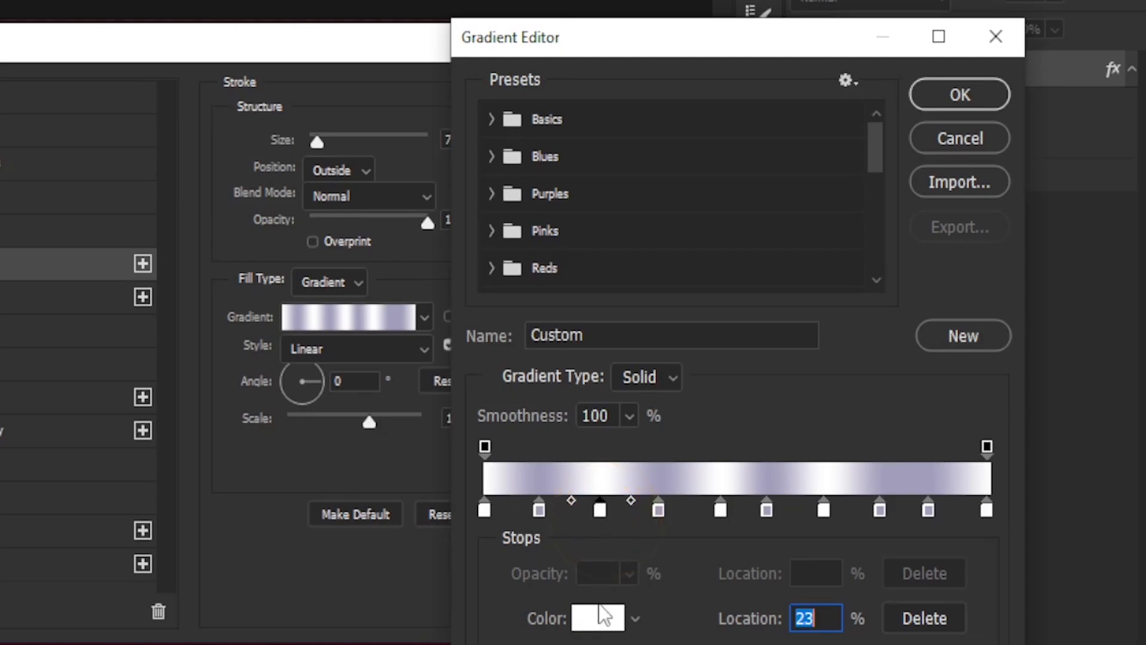
{"action": "left_click_drag", "start_coordinate": [776, 622], "coordinate": [773, 621]}
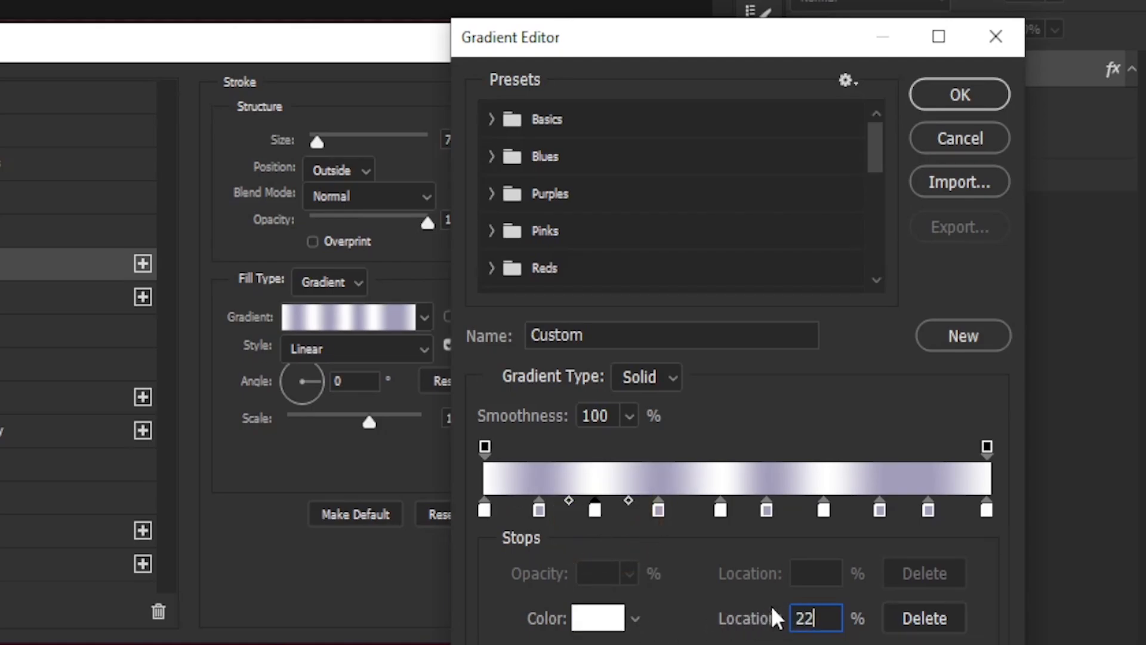
{"action": "left_click", "coordinate": [659, 511]}
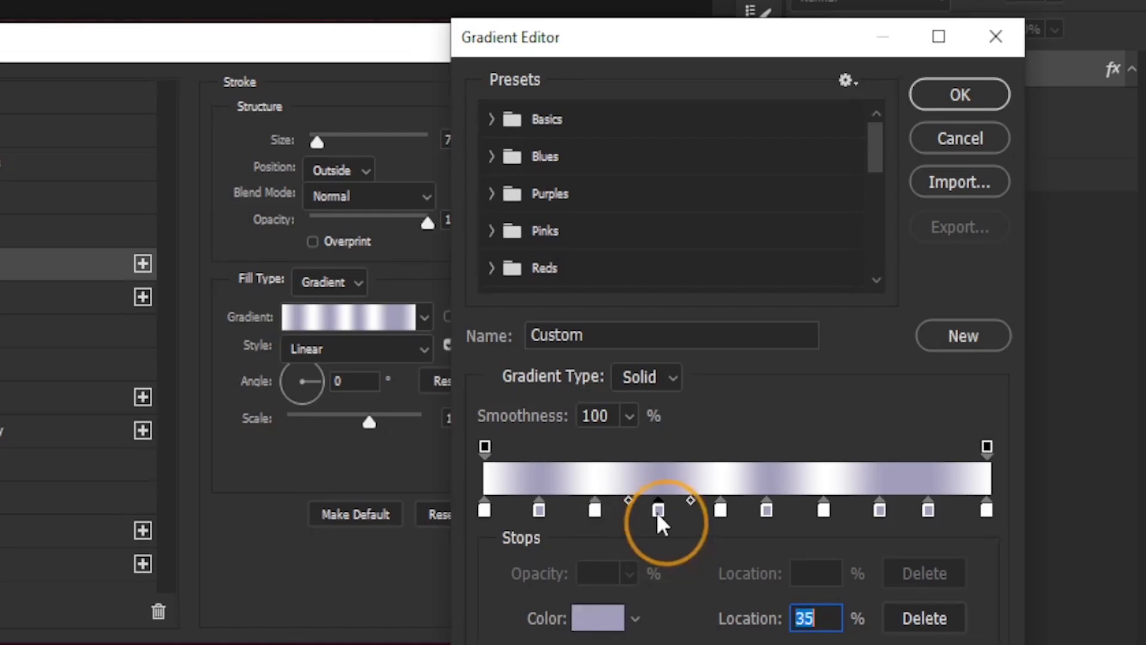
{"action": "left_click", "coordinate": [815, 618]}
{"action": "type", "text": "33"}
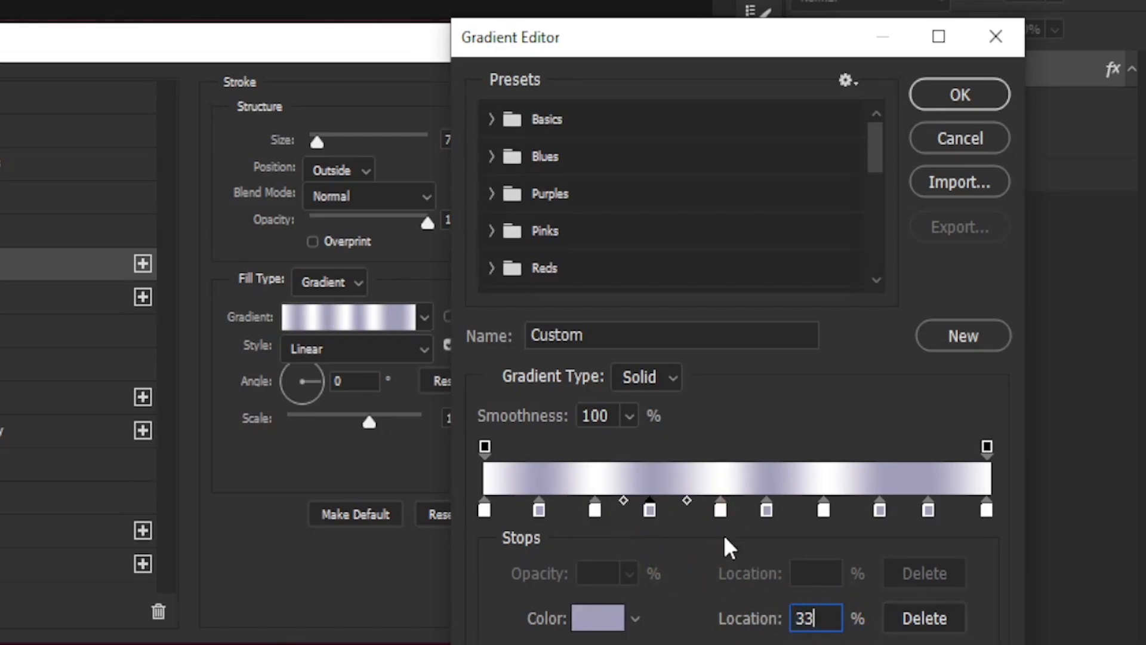
{"action": "left_click", "coordinate": [720, 510]}
{"action": "type", "text": "44"}
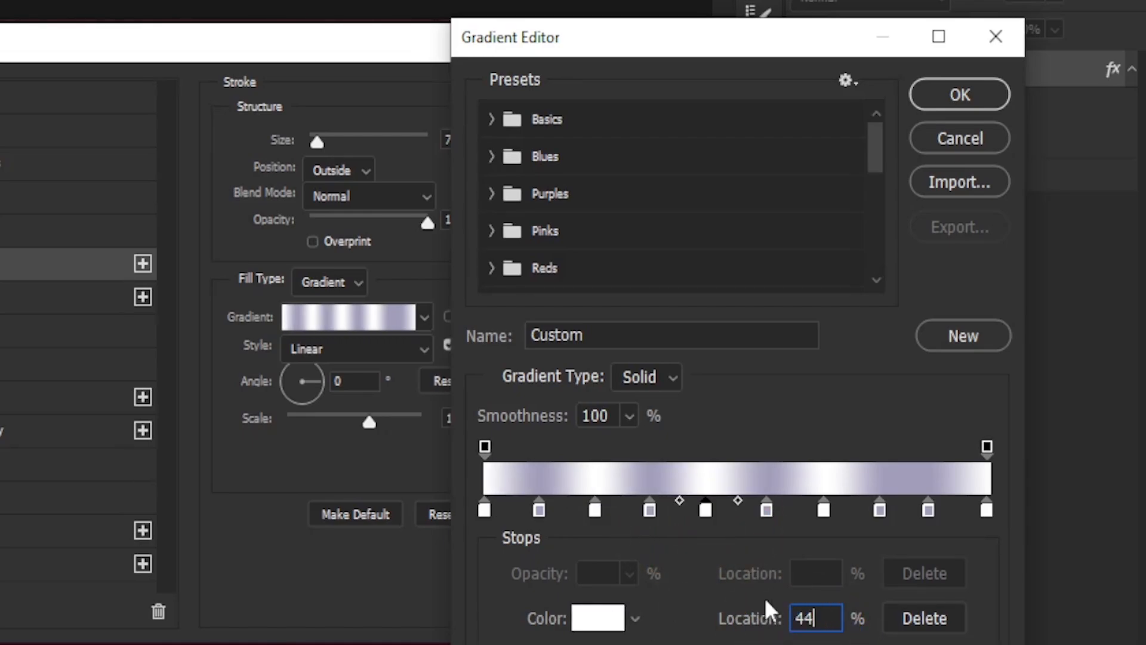
Step: Move the remaining color stops to 55%, 66% and 77% and close the Gradient Editor
{"action": "left_click", "coordinate": [767, 510]}
{"action": "type", "text": "55"}
{"action": "left_click", "coordinate": [824, 510]}
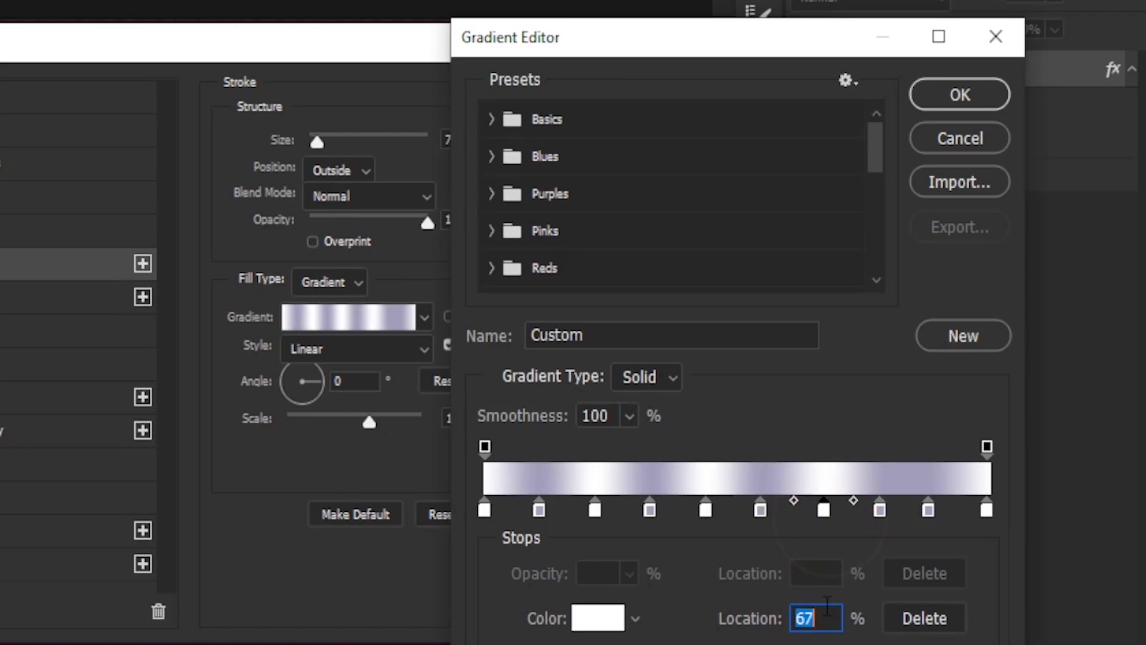
{"action": "type", "text": "66"}
{"action": "left_click", "coordinate": [879, 509]}
{"action": "type", "text": "77"}
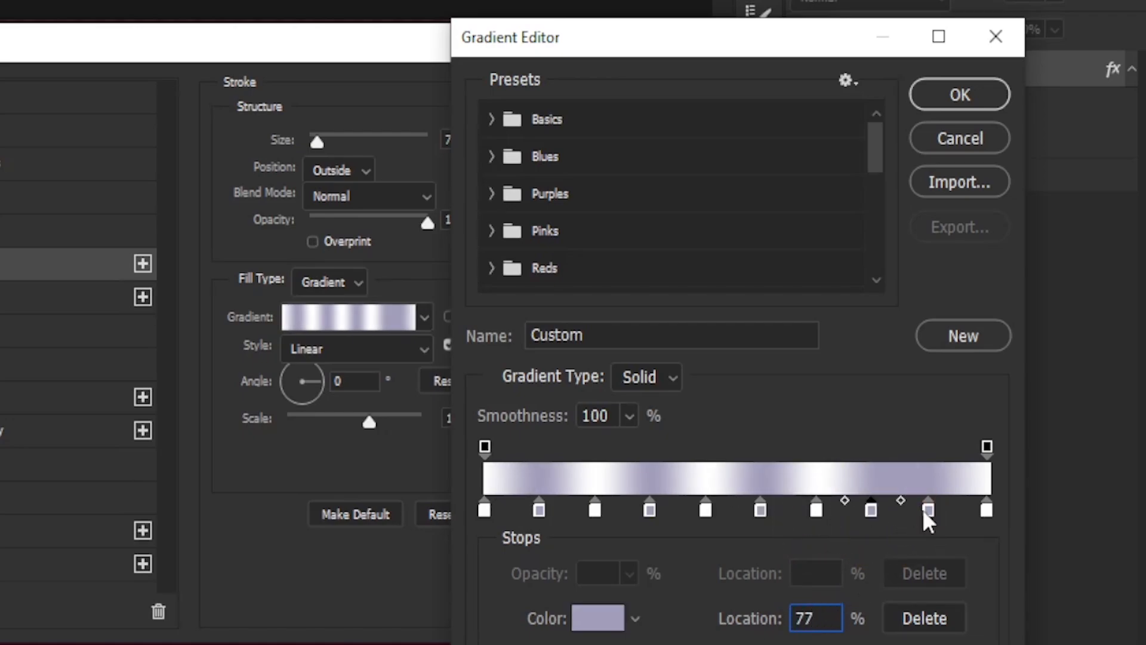
{"action": "left_click", "coordinate": [928, 510]}
{"action": "left_click", "coordinate": [985, 513]}
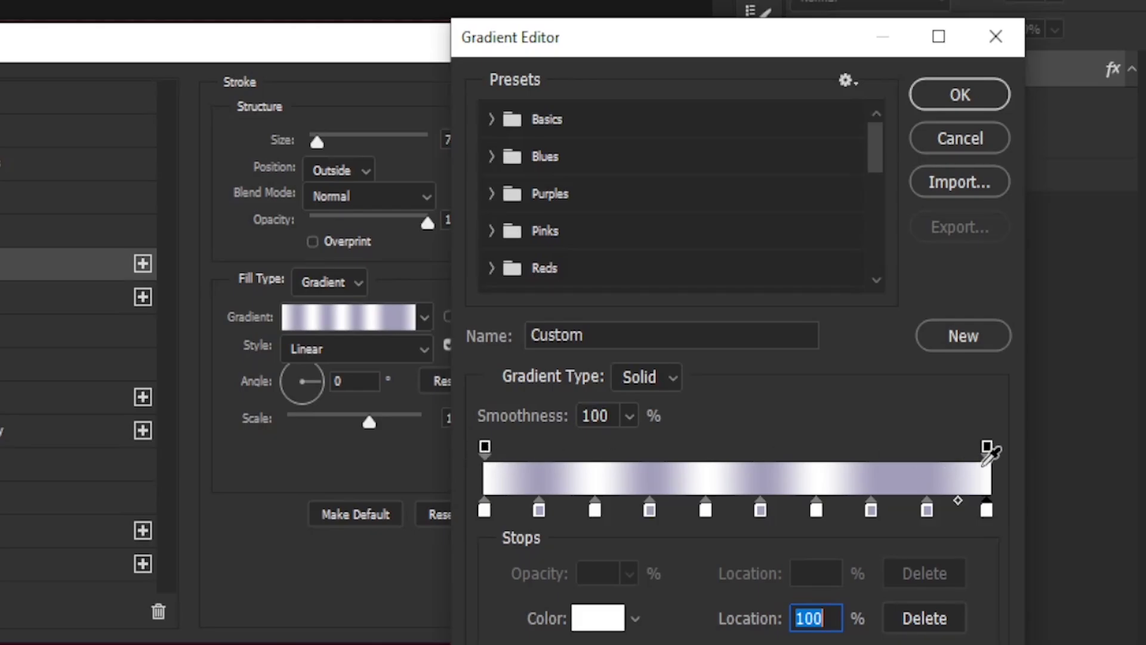
{"action": "left_click", "coordinate": [484, 447]}
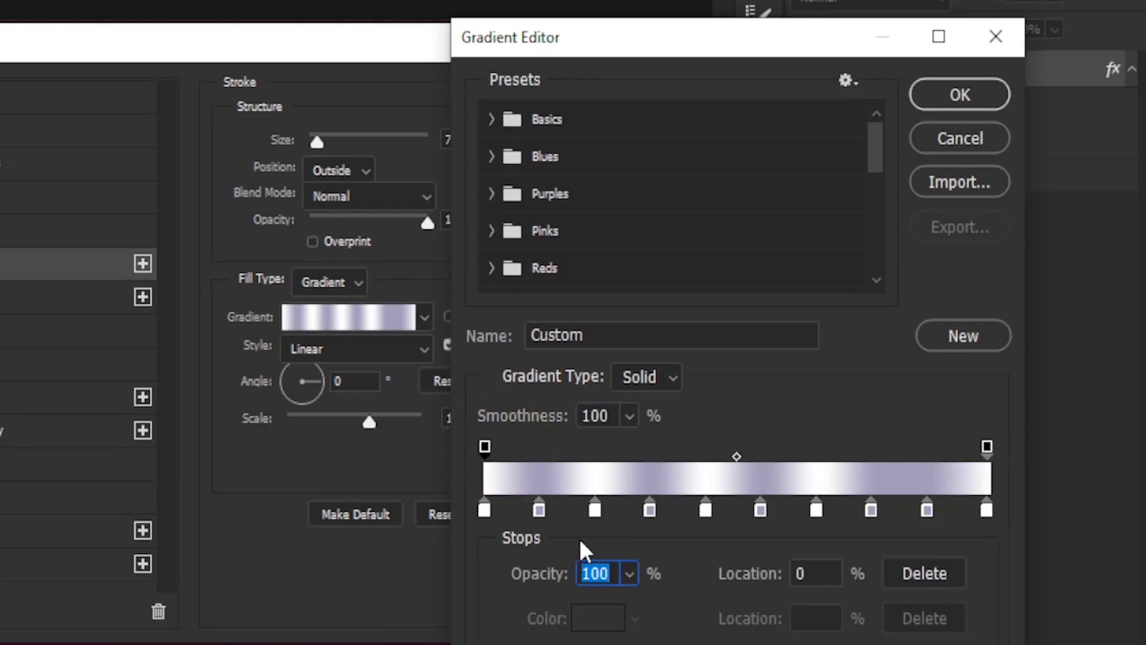
{"action": "left_click", "coordinate": [987, 447]}
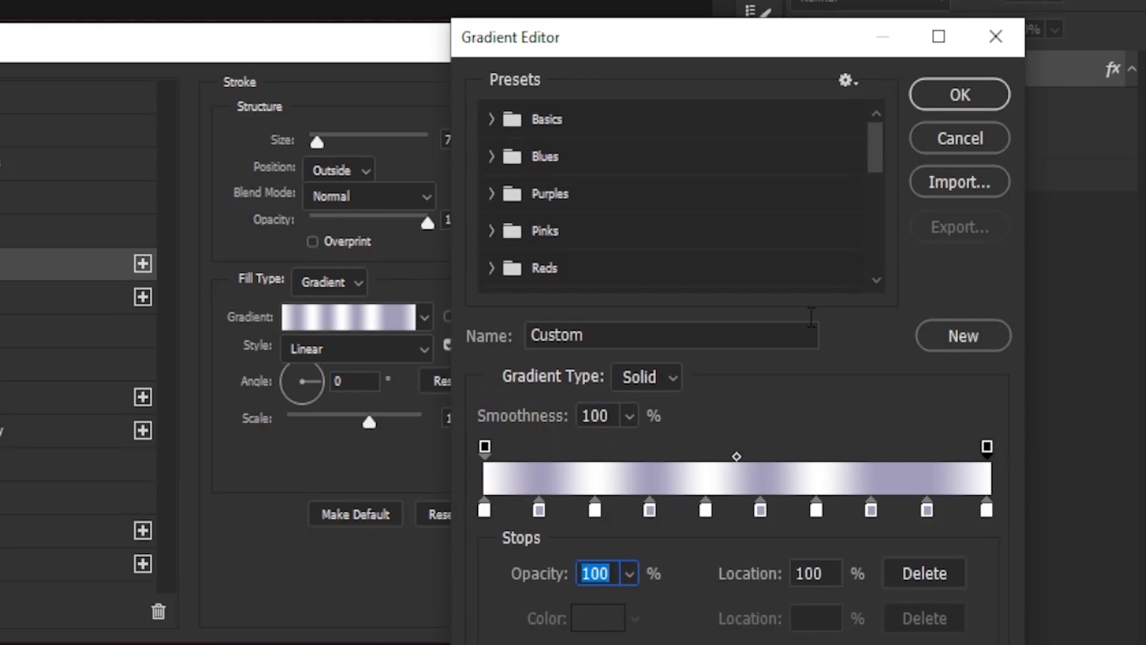
{"action": "left_click", "coordinate": [955, 101]}
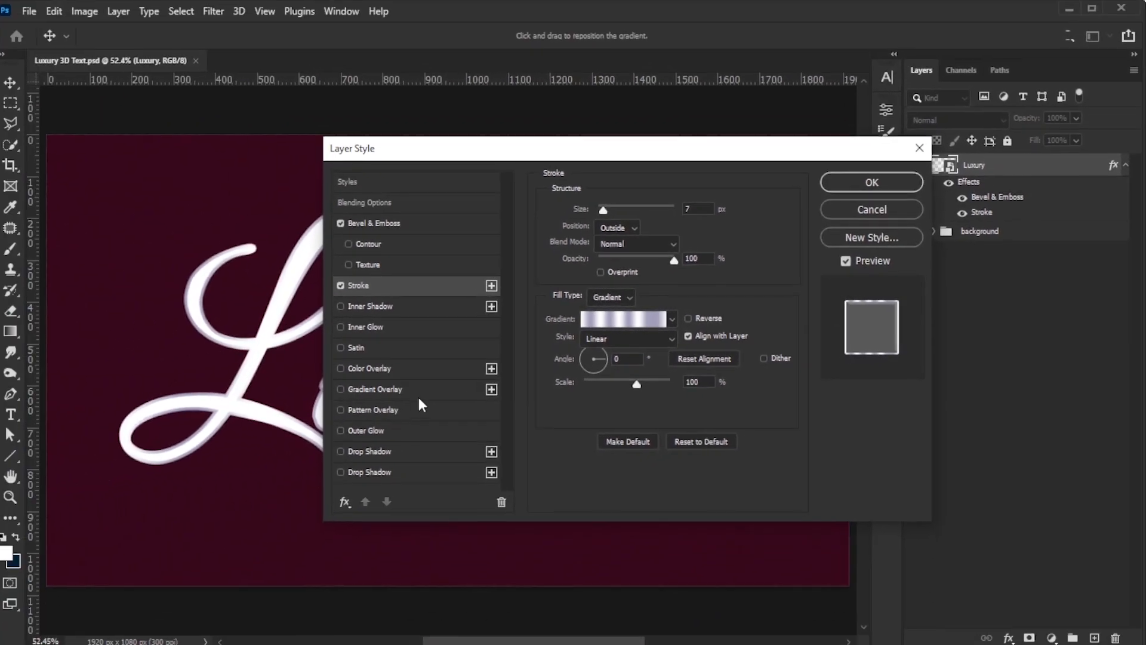
Step: Enable a Gradient Overlay and set its 25% color stop to #8f1c47
{"action": "left_click", "coordinate": [418, 393]}
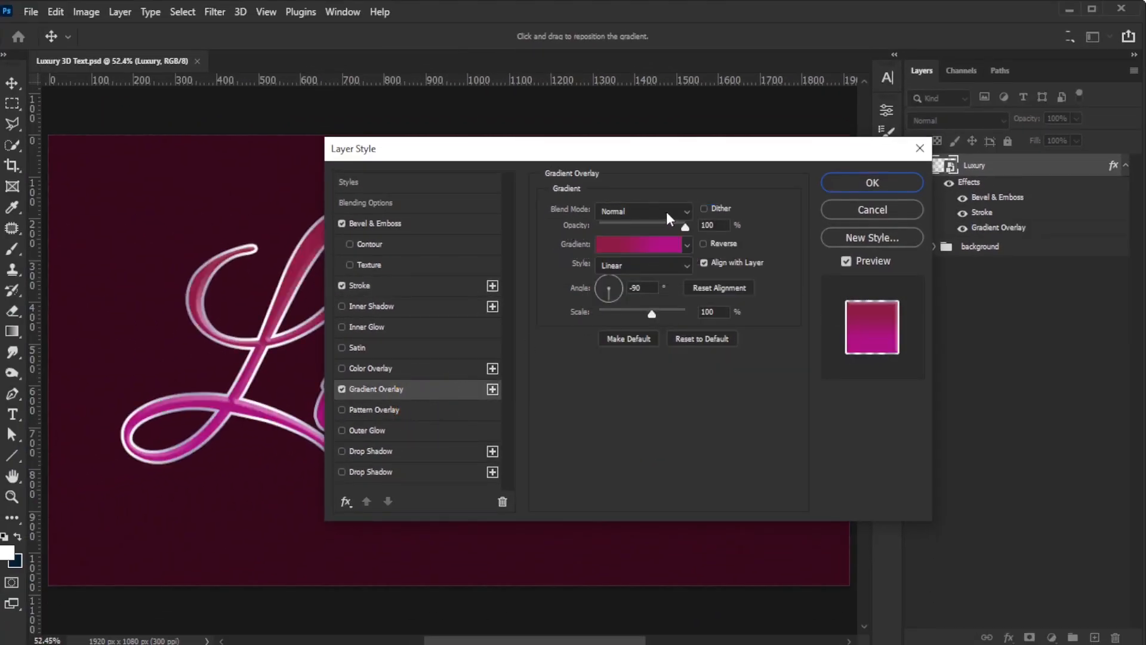
{"action": "left_click_drag", "start_coordinate": [714, 154], "coordinate": [893, 85]}
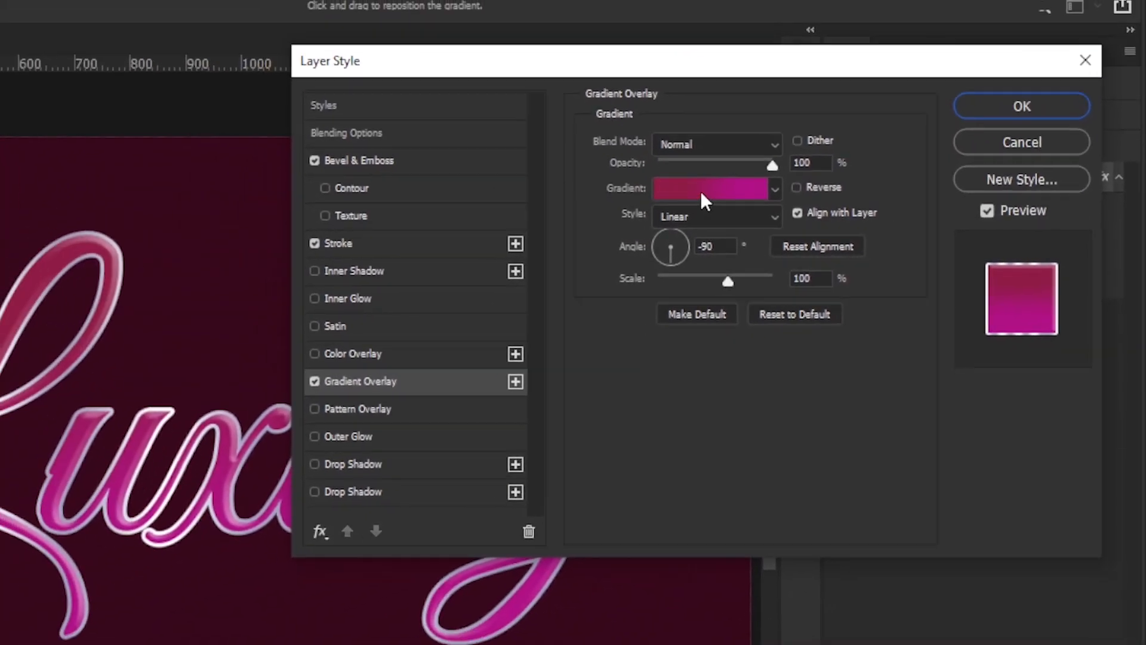
{"action": "left_click", "coordinate": [604, 175]}
{"action": "left_click", "coordinate": [674, 542]}
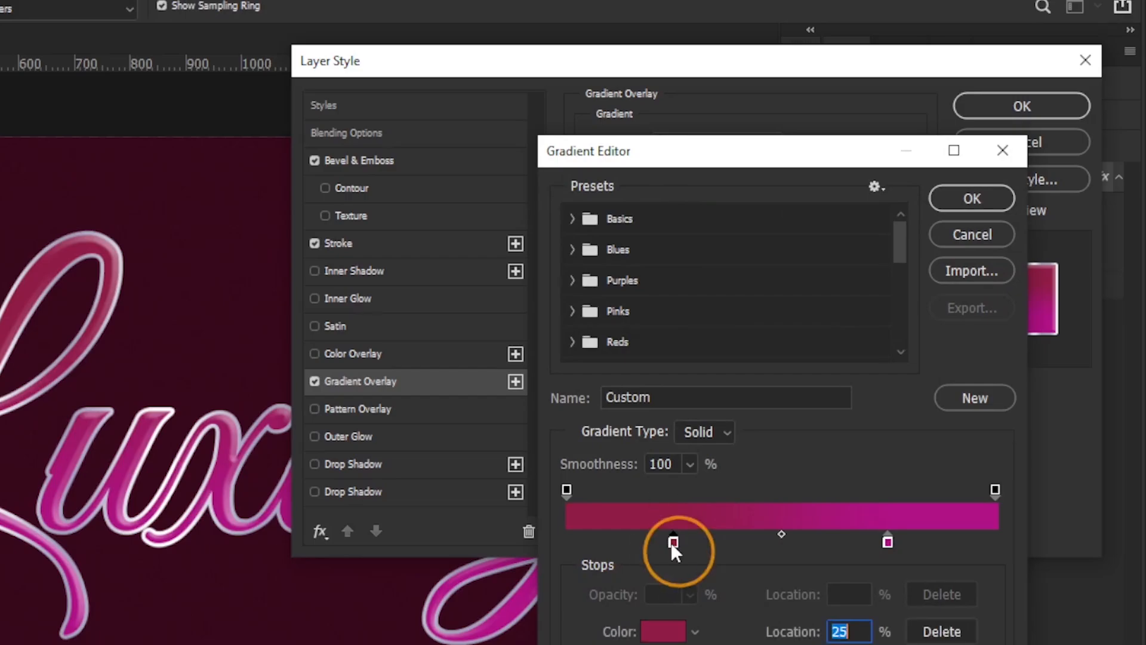
{"action": "left_click", "coordinate": [667, 631]}
{"action": "double_click", "coordinate": [751, 602]}
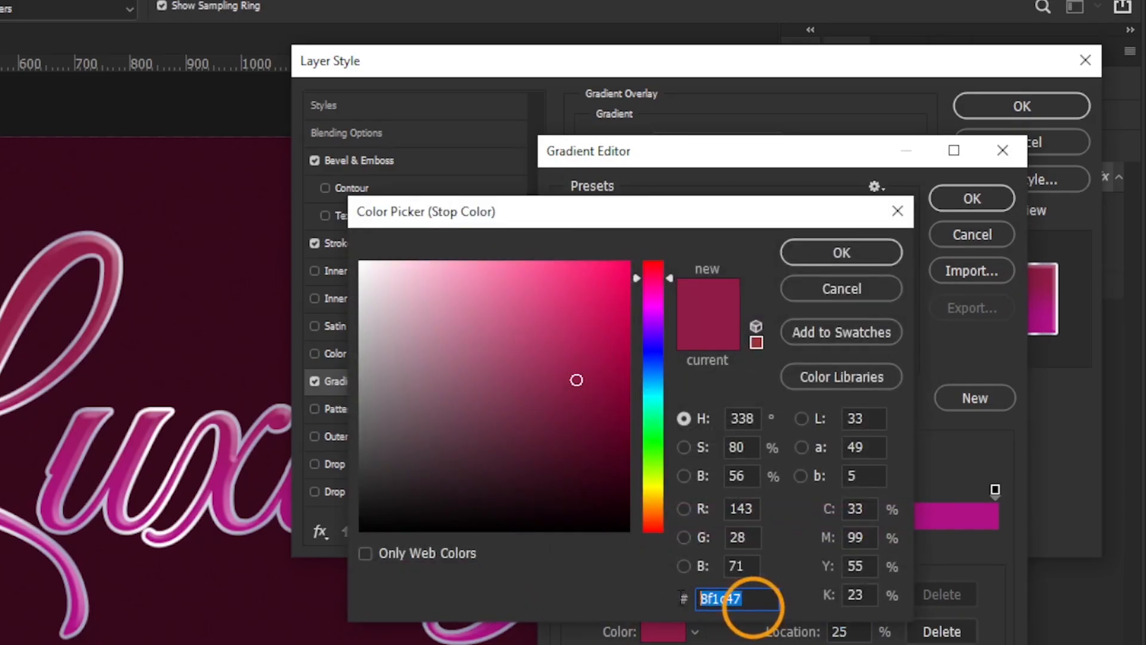
{"action": "left_click", "coordinate": [847, 253]}
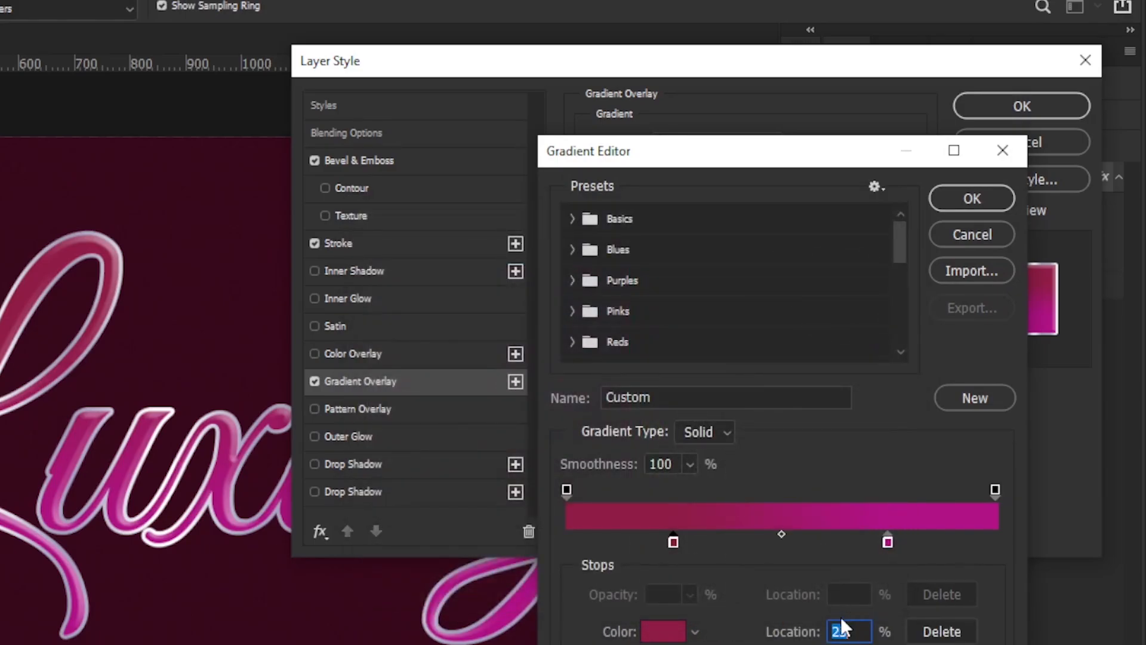
Step: Set the gradient overlay's 75% color stop to #b01185 and confirm the Gradient Editor
{"action": "left_click", "coordinate": [888, 541]}
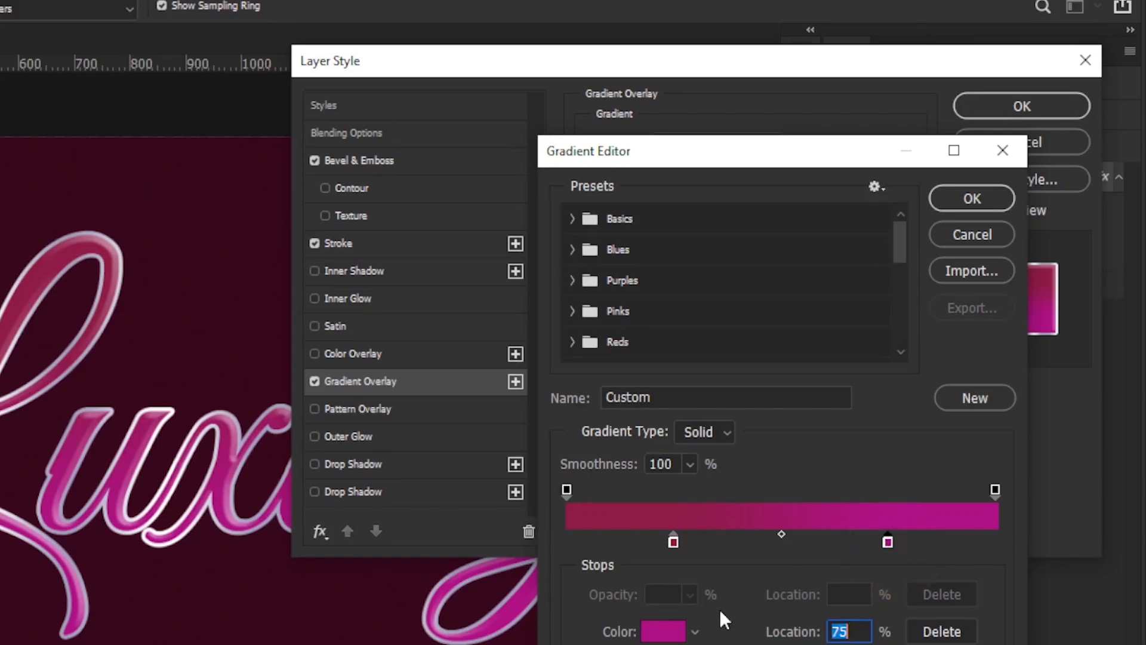
{"action": "left_click", "coordinate": [663, 629]}
{"action": "left_click", "coordinate": [657, 593]}
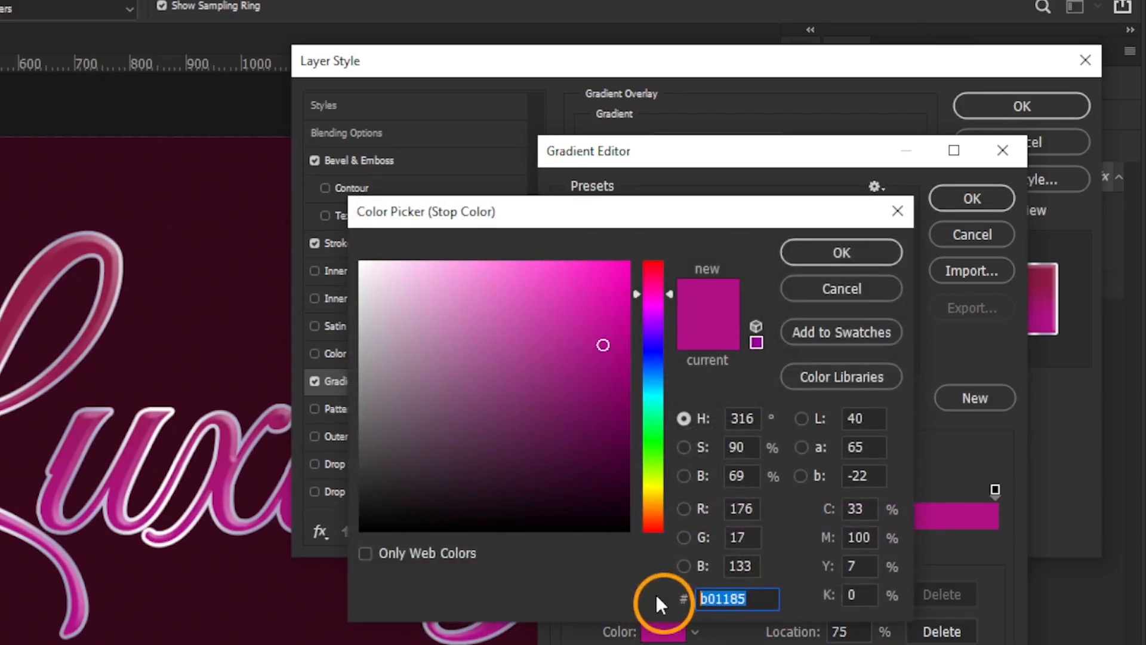
{"action": "left_click", "coordinate": [825, 298]}
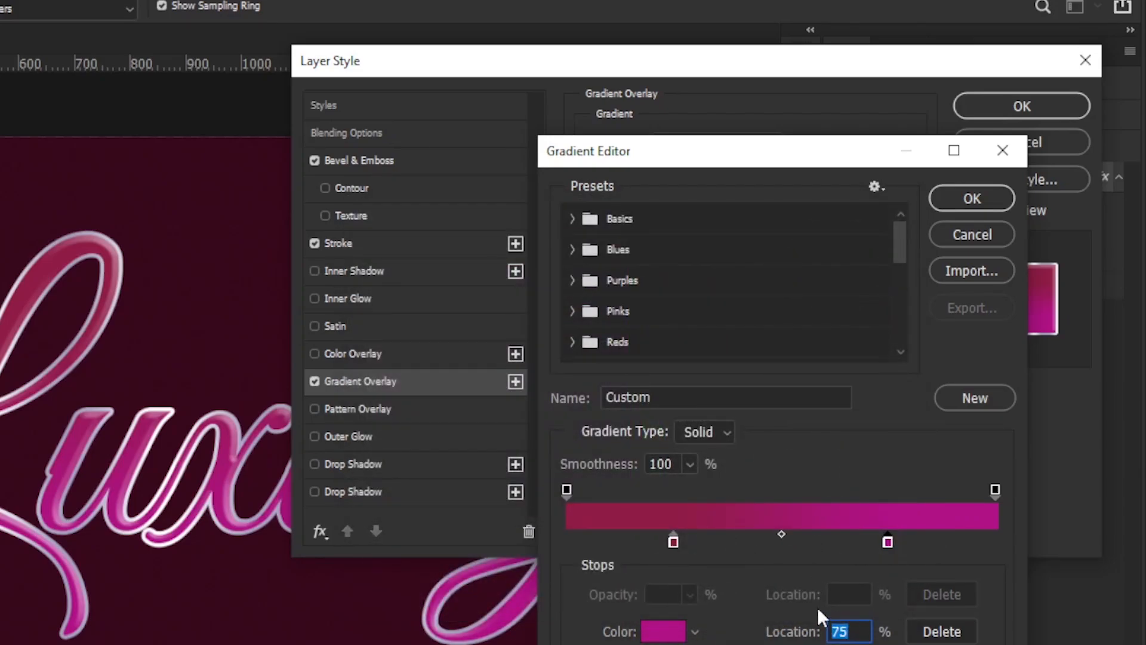
{"action": "left_click", "coordinate": [567, 489]}
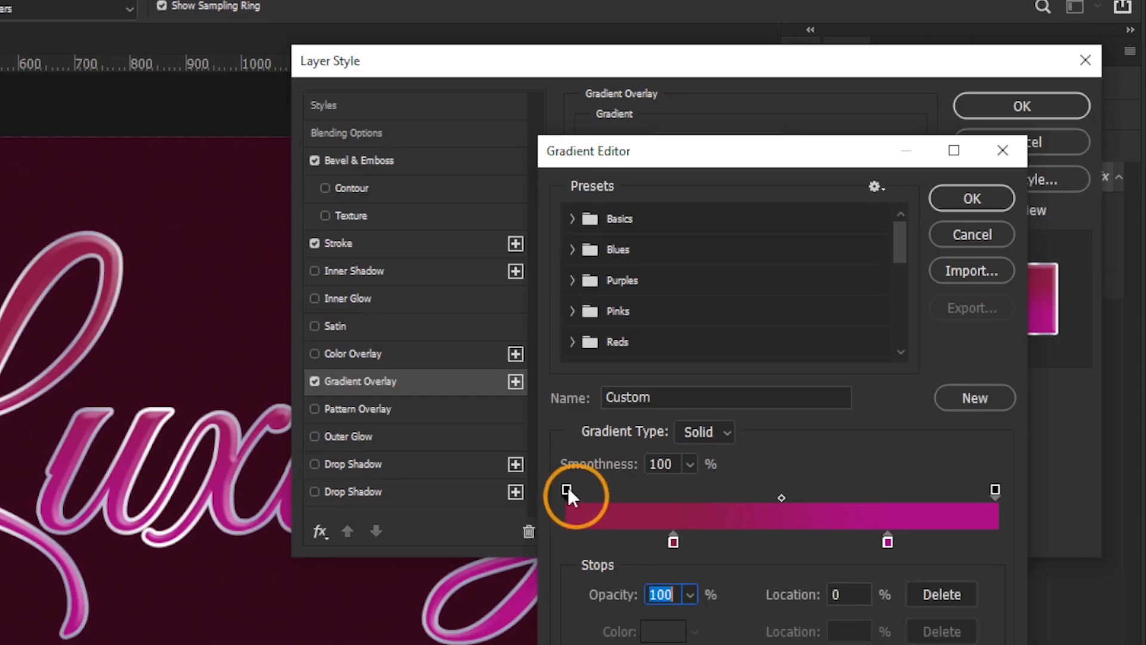
{"action": "left_click", "coordinate": [995, 489]}
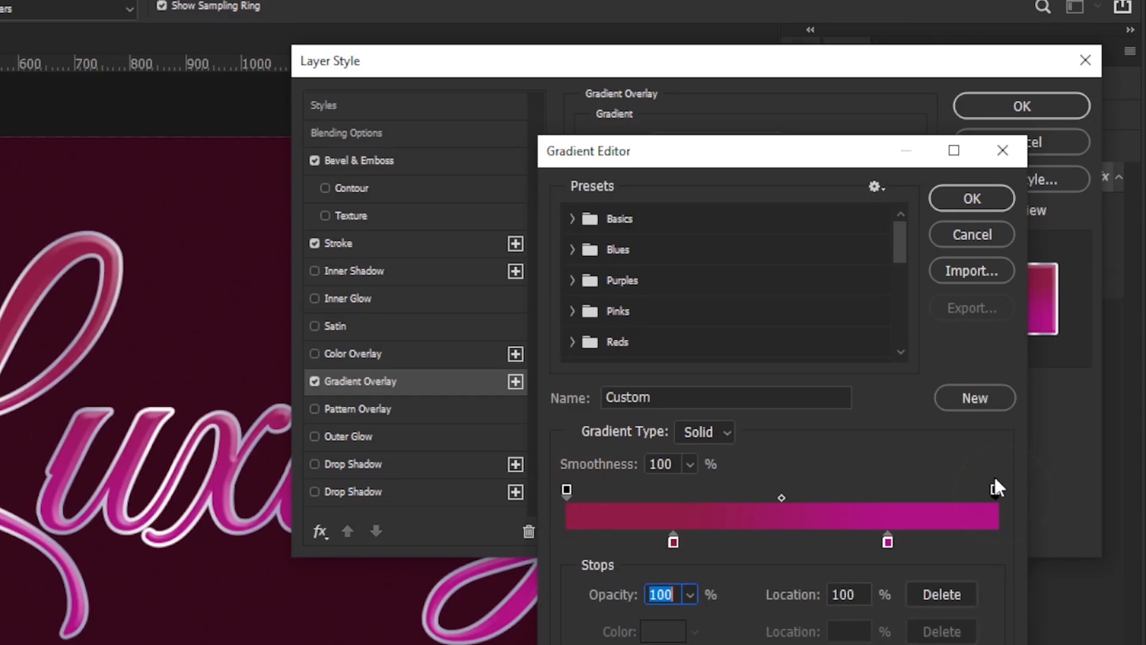
{"action": "left_click", "coordinate": [973, 200]}
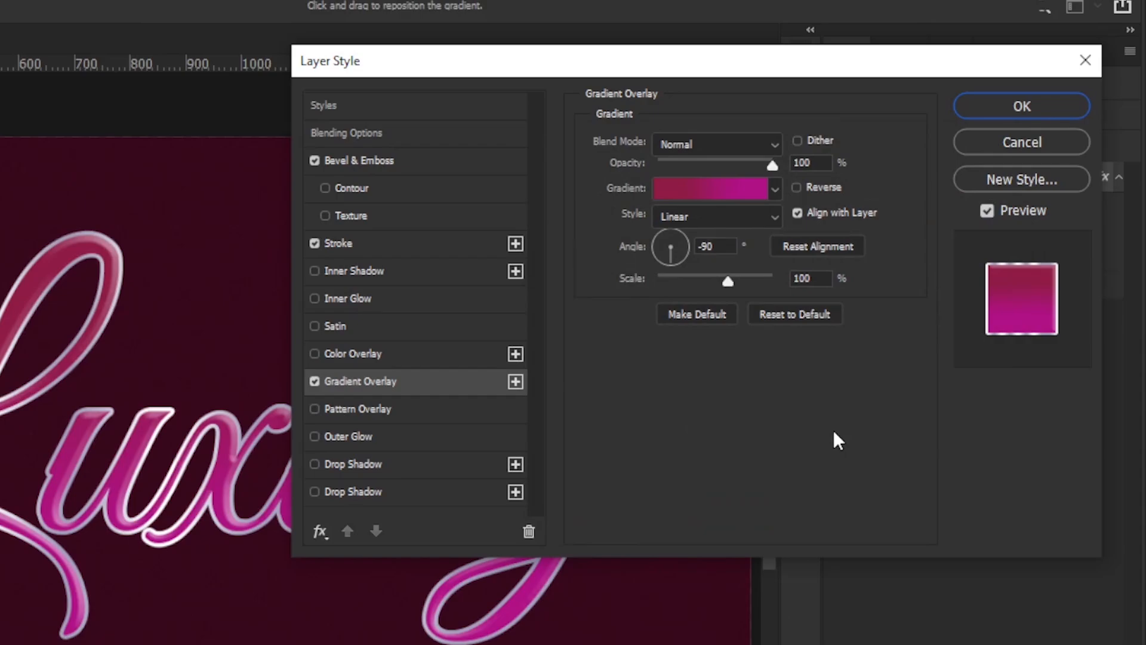
Step: Enable Outer Glow and set its opacity to 40%
{"action": "left_click", "coordinate": [421, 438]}
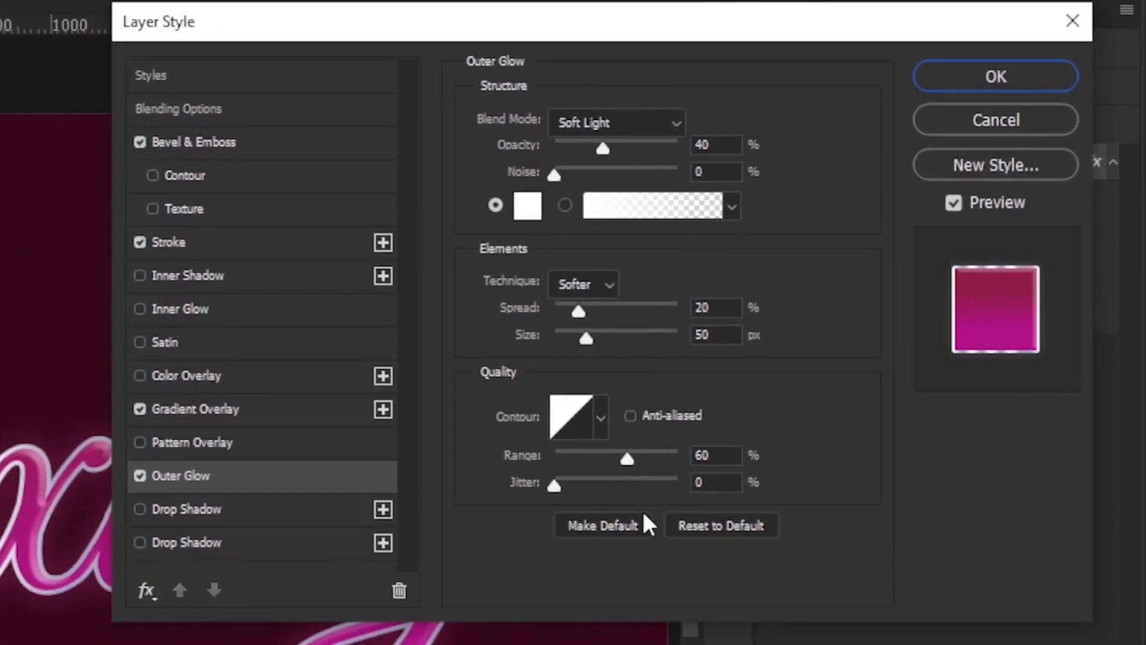
{"action": "left_click", "coordinate": [610, 152]}
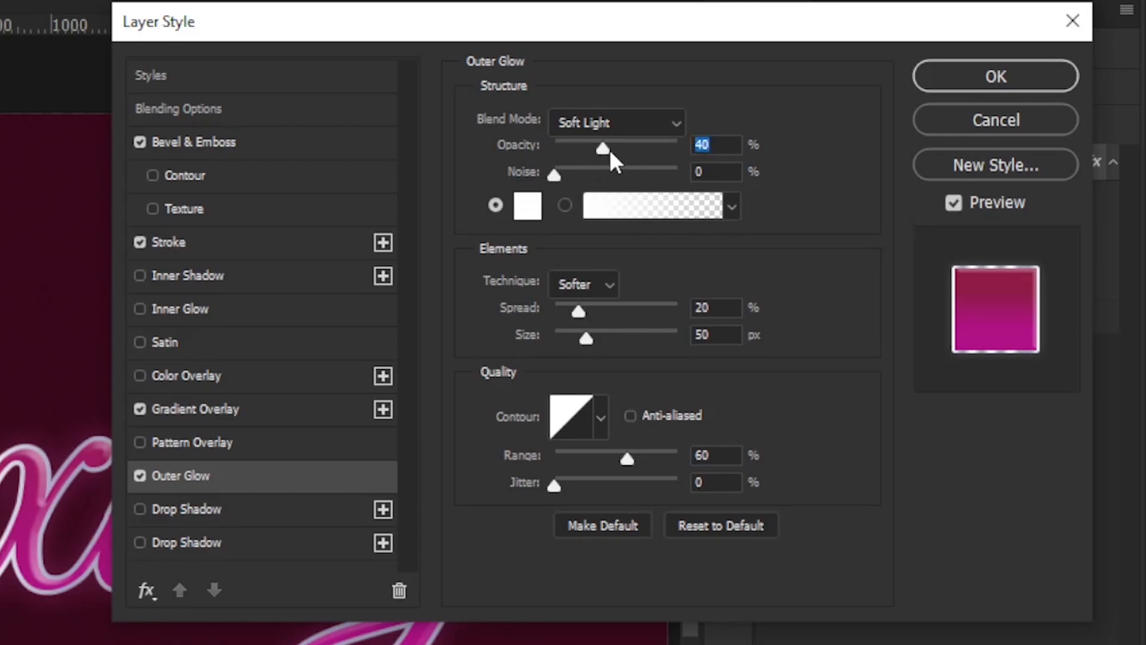
{"action": "mouse_move", "coordinate": [612, 160]}
{"action": "left_mouse_down"}
{"action": "mouse_move", "coordinate": [653, 149]}
{"action": "mouse_move", "coordinate": [575, 153]}
{"action": "mouse_move", "coordinate": [620, 146]}
{"action": "left_mouse_up"}
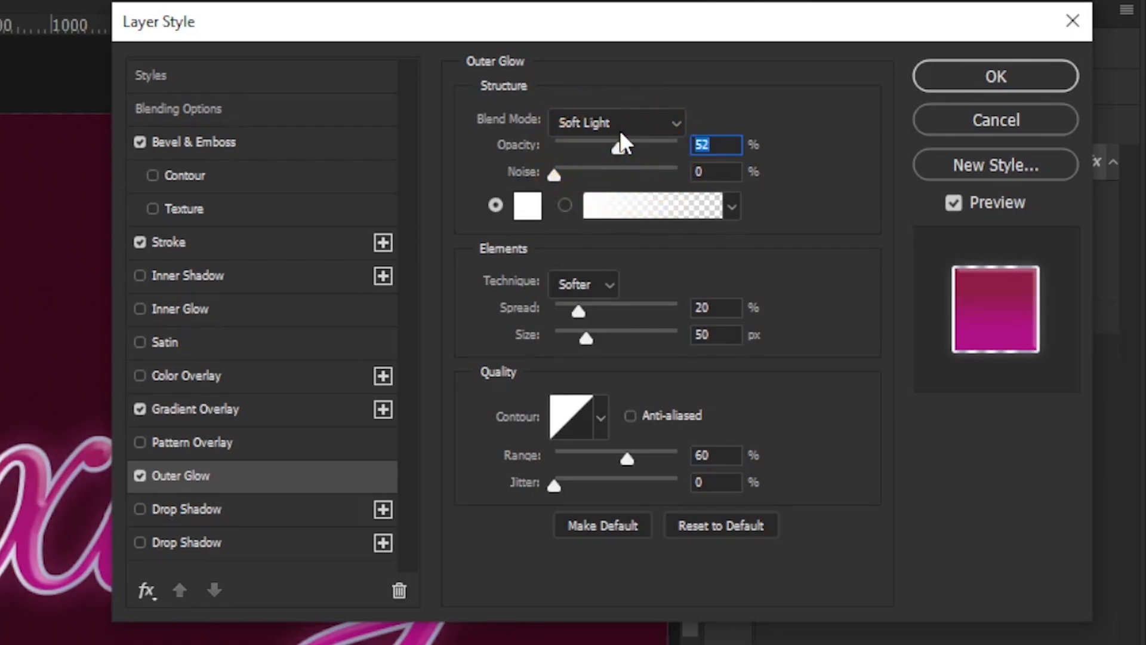
{"action": "type", "text": "40"}
Step: Enable Inner Glow and the second Drop Shadow effect, then apply the layer style
{"action": "left_click", "coordinate": [225, 316]}
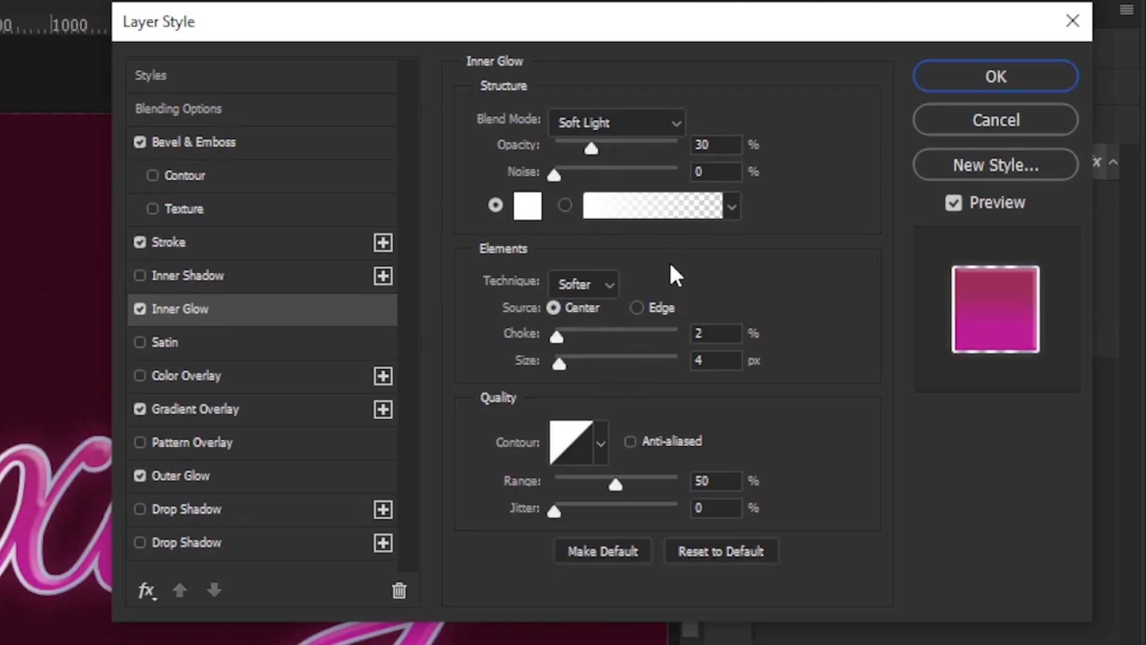
{"action": "left_click", "coordinate": [216, 543]}
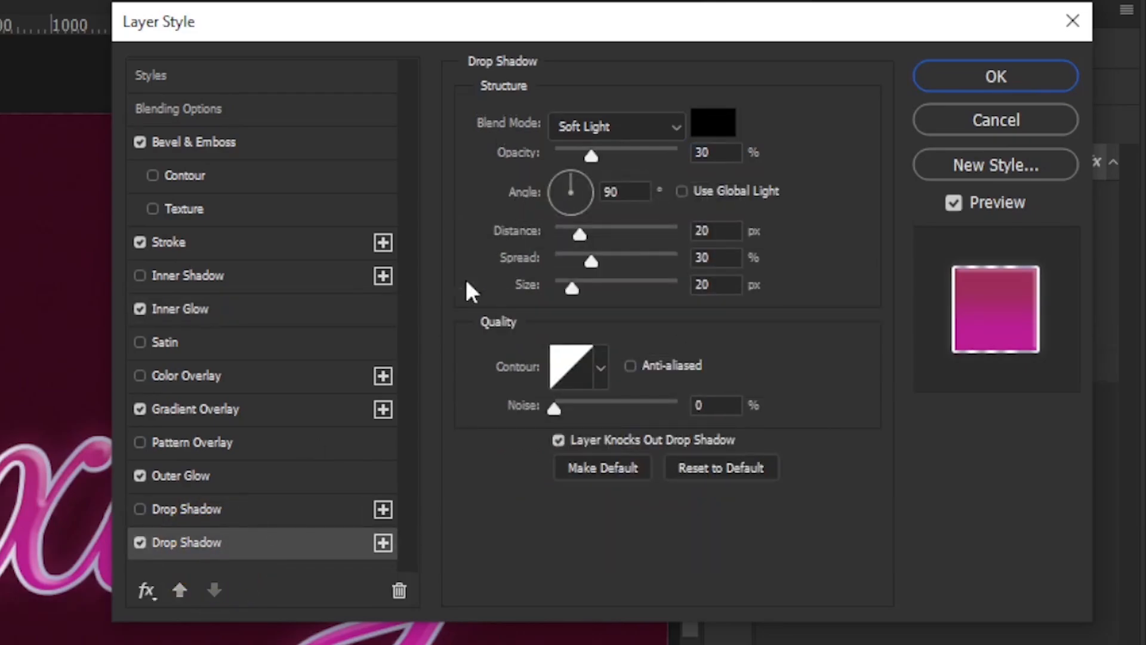
{"action": "left_click", "coordinate": [705, 121]}
{"action": "left_click", "coordinate": [773, 252]}
{"action": "left_click", "coordinate": [643, 127]}
{"action": "left_click", "coordinate": [582, 500]}
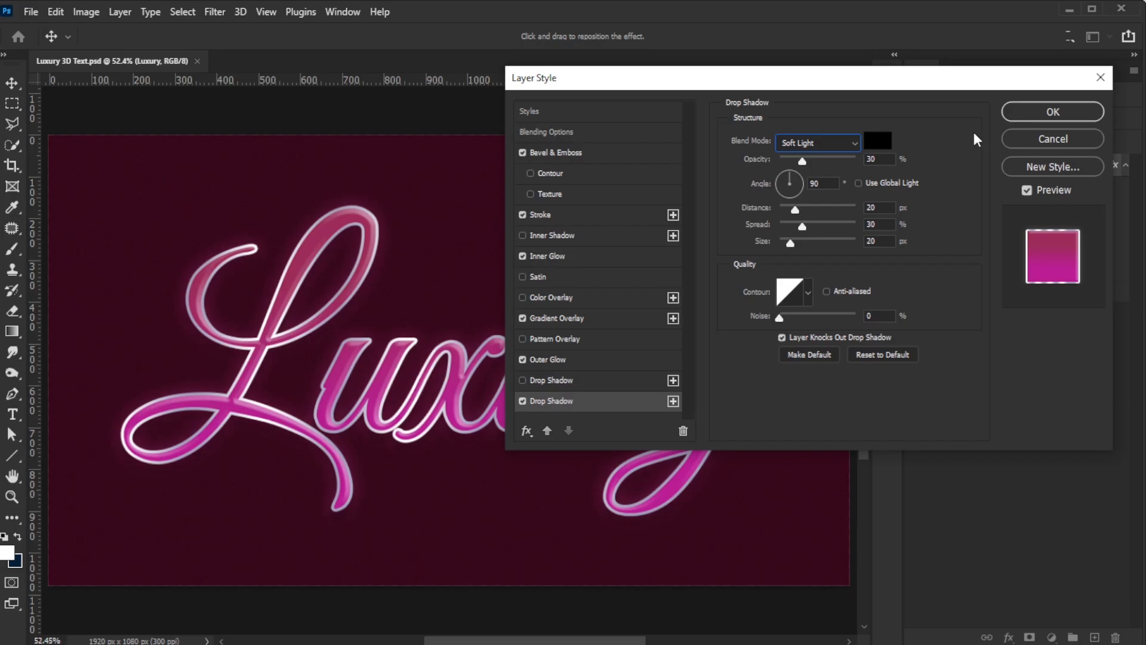
{"action": "left_click", "coordinate": [1036, 115]}
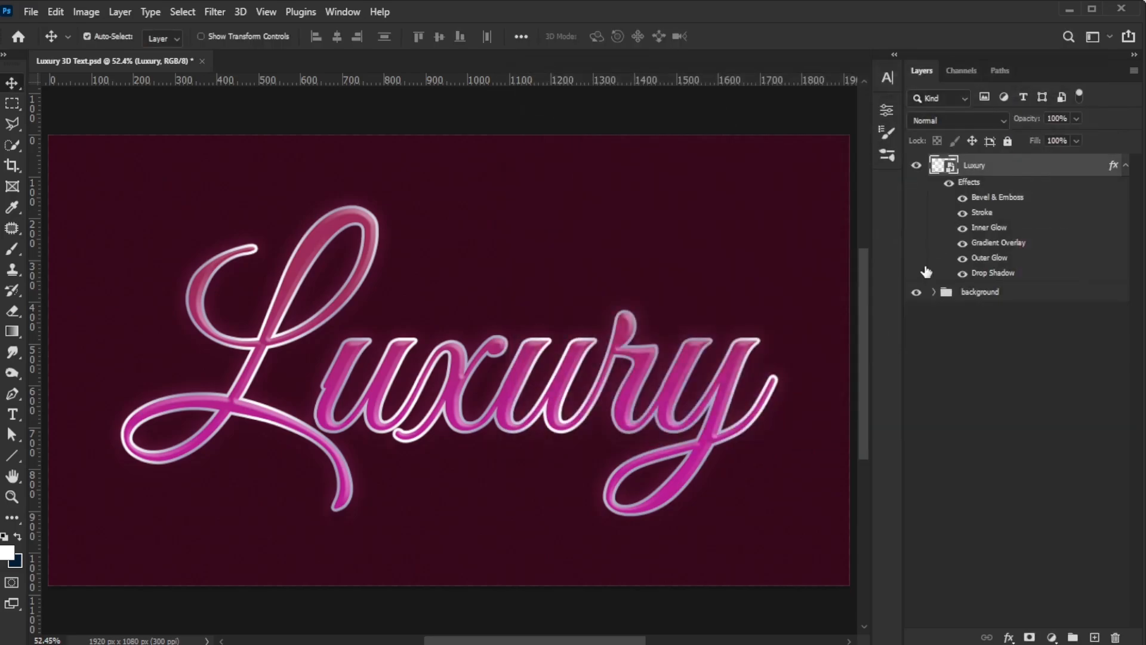
Step: Collapse the layer's effects list and rename the Luxury layer to fx
{"action": "left_click", "coordinate": [1125, 167]}
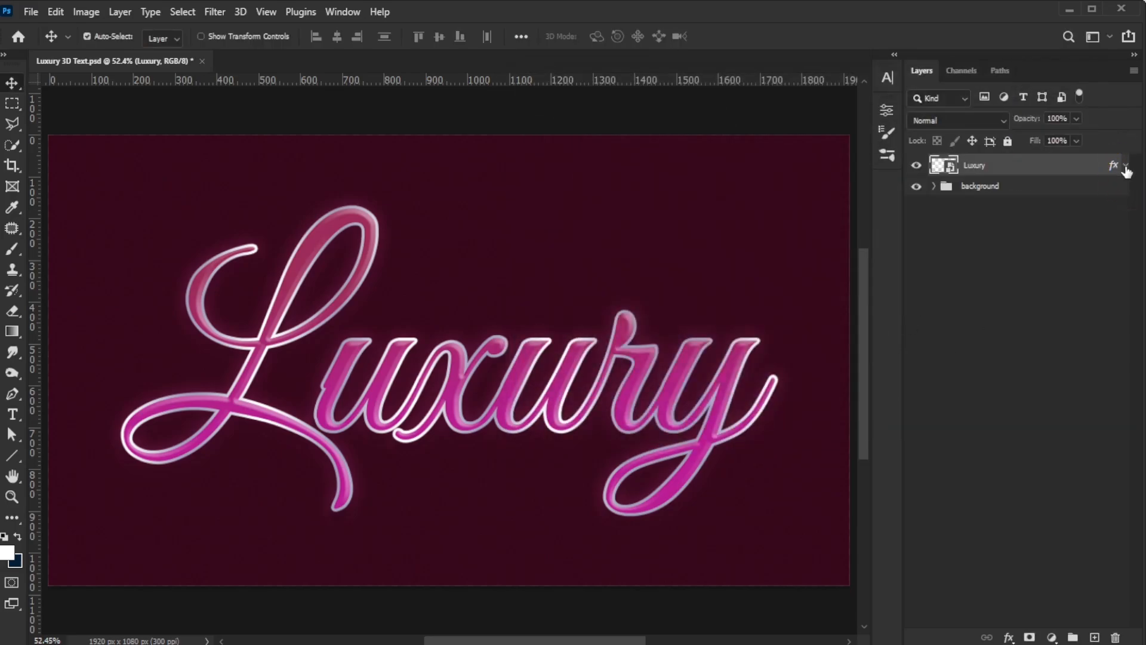
{"action": "double_click", "coordinate": [976, 166]}
{"action": "type", "text": "fx"}
{"action": "key", "text": "Return"}
Step: Duplicate the fx layer and rename the copy to Extrusion 1
{"action": "key", "text": "ctrl+j"}
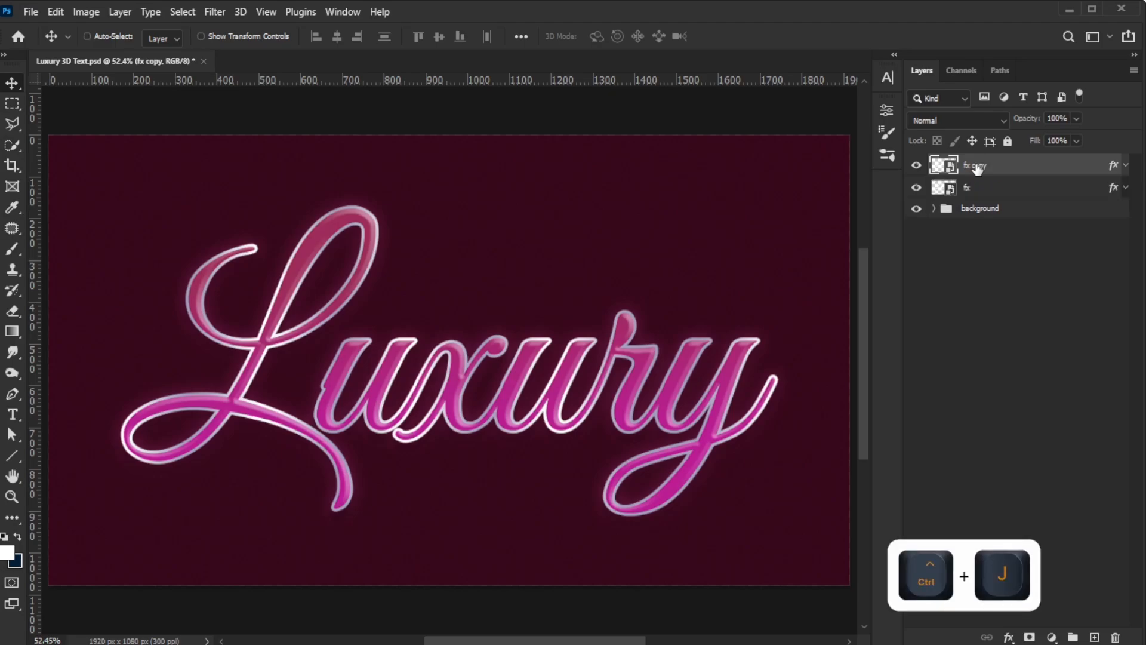
{"action": "double_click", "coordinate": [977, 165]}
{"action": "type", "text": "E"}
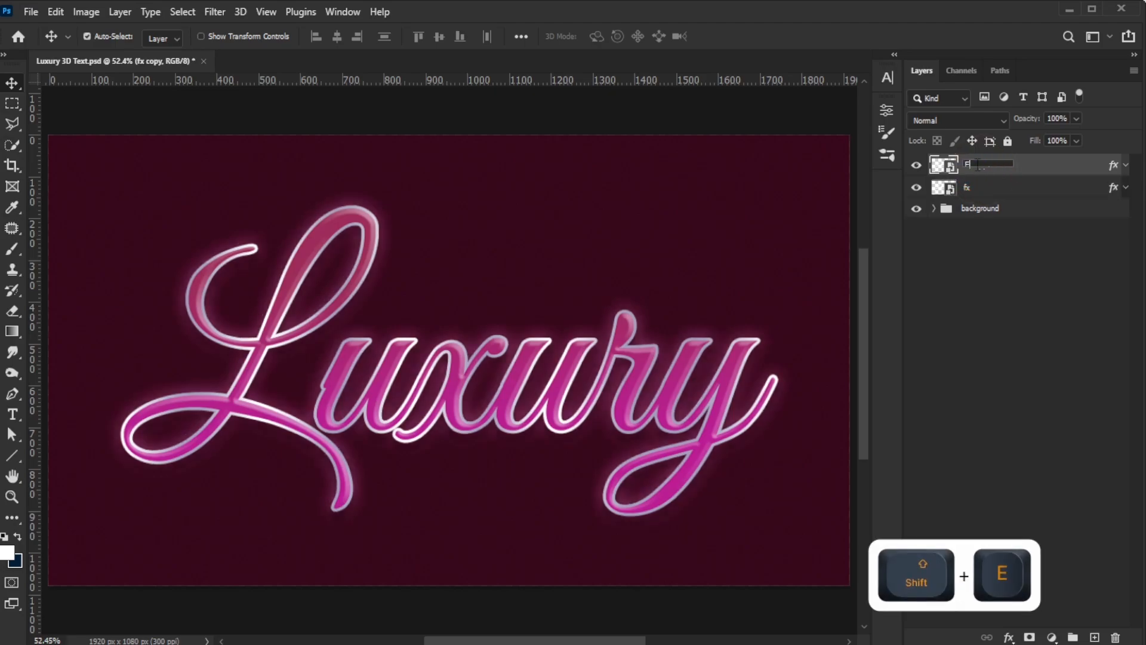
{"action": "type", "text": "xtrusion 1"}
{"action": "key", "text": "Return"}
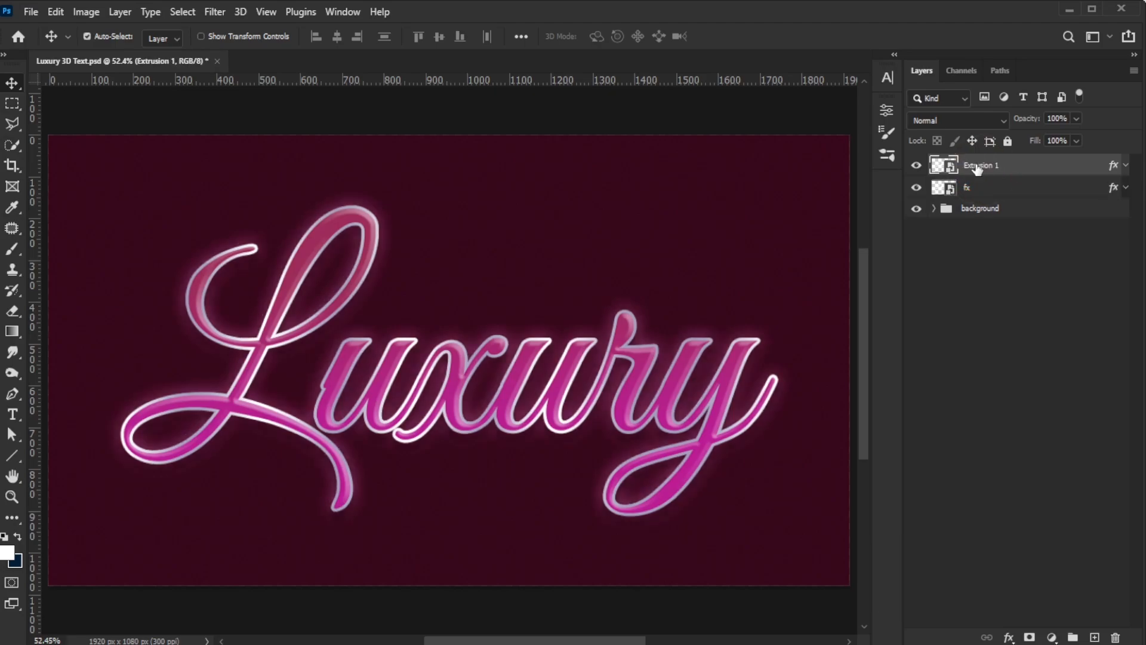
Step: Delete the Inner Glow and Gradient Overlay effects from Extrusion 1 and move that layer beneath the fx layer
{"action": "left_click", "coordinate": [1126, 165]}
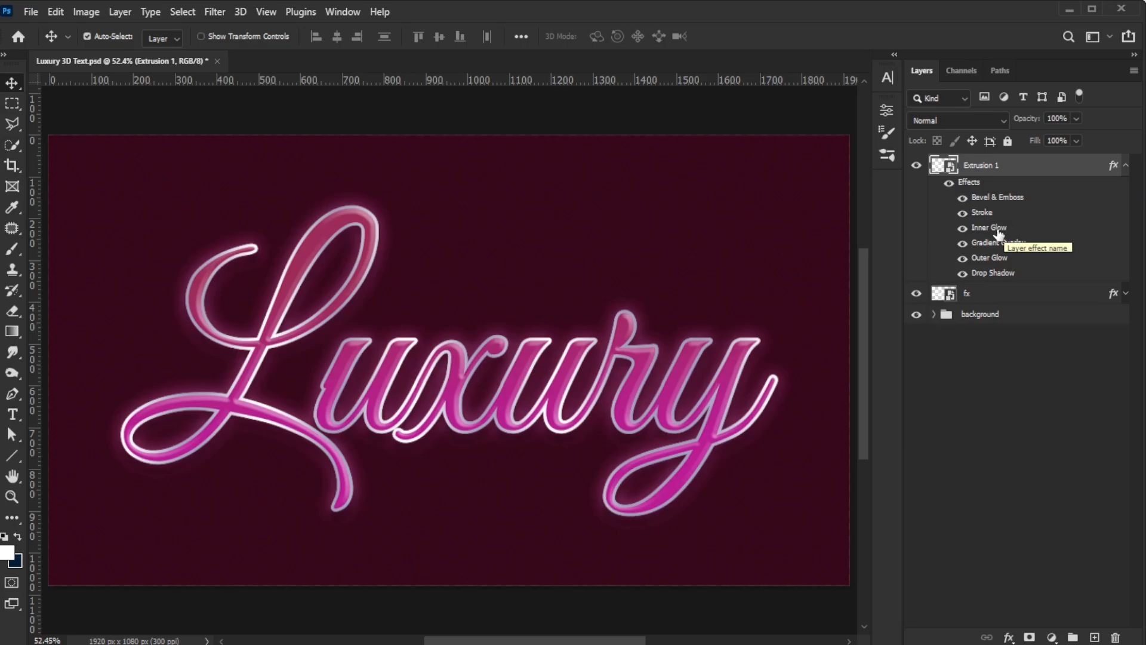
{"action": "left_click_drag", "start_coordinate": [1025, 228], "coordinate": [1118, 637]}
{"action": "left_click_drag", "start_coordinate": [1019, 228], "coordinate": [1115, 637]}
{"action": "left_click_drag", "start_coordinate": [1029, 169], "coordinate": [1020, 242]}
{"action": "left_click", "coordinate": [1126, 187]}
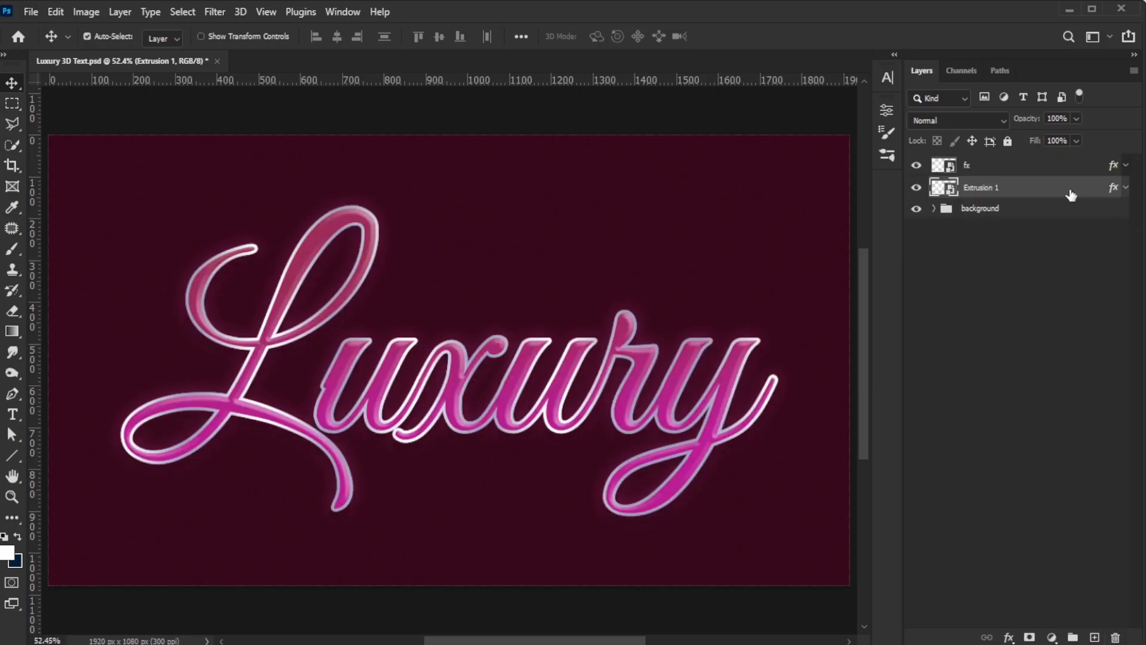
Step: Create a new layer group and move Extrusion 1 into it
{"action": "left_click", "coordinate": [1073, 637]}
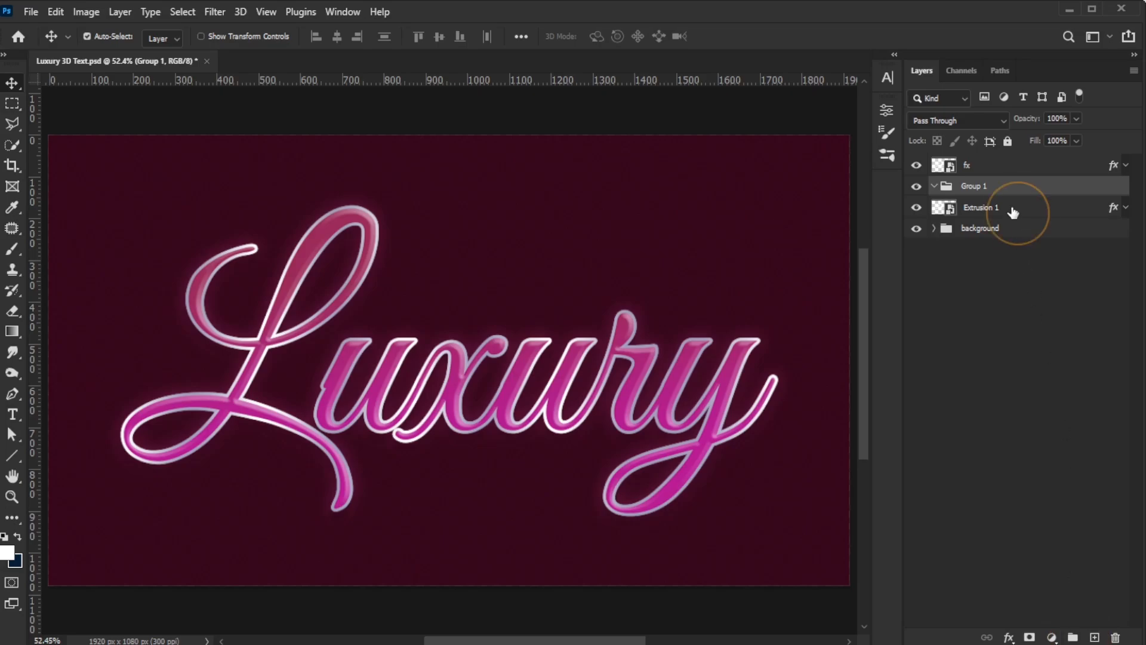
{"action": "left_click_drag", "start_coordinate": [1013, 212], "coordinate": [1013, 191]}
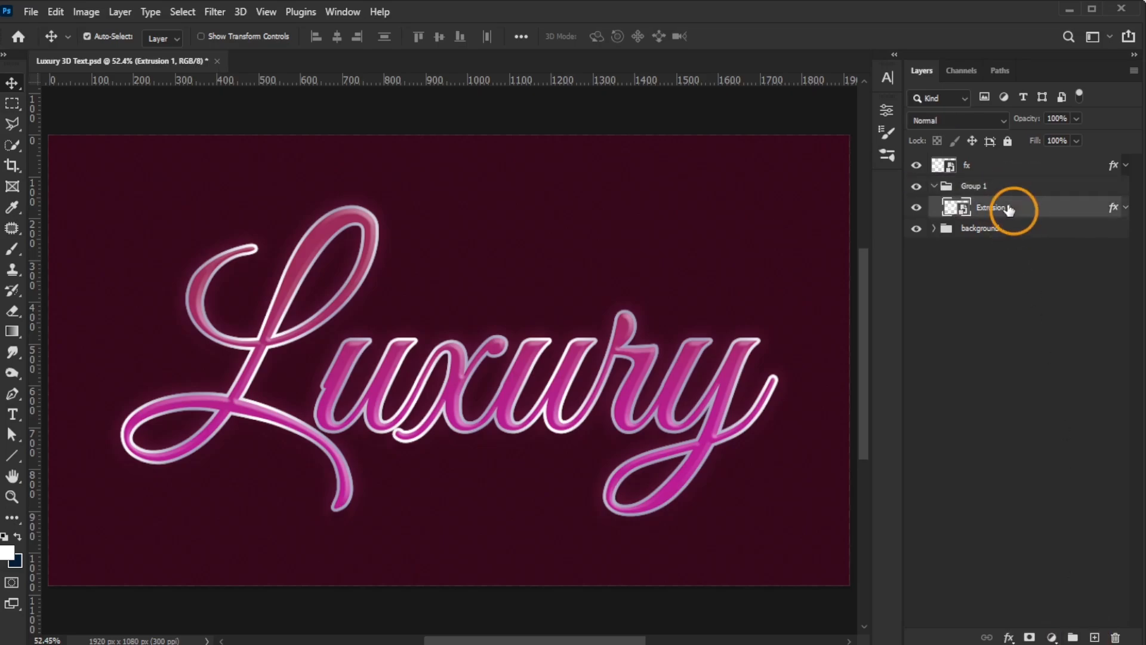
Step: Duplicate Extrusion 1, nudge the copy down one pixel and scale it proportionally to 99.8% width
{"action": "key", "text": "ctrl+j"}
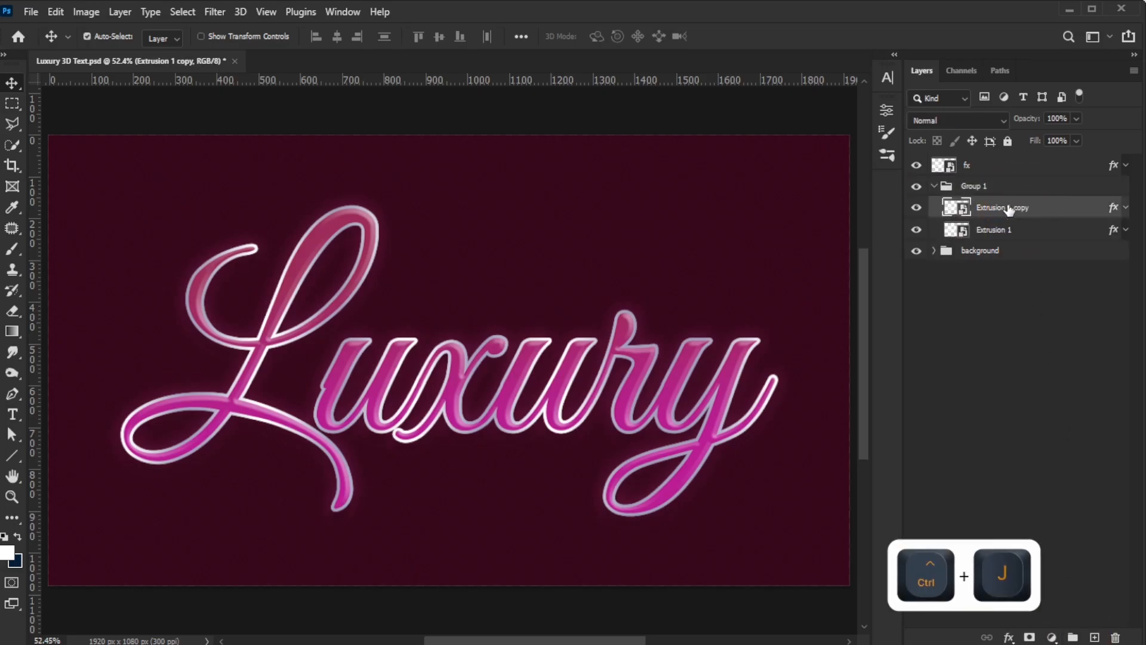
{"action": "key", "text": "ctrl+t"}
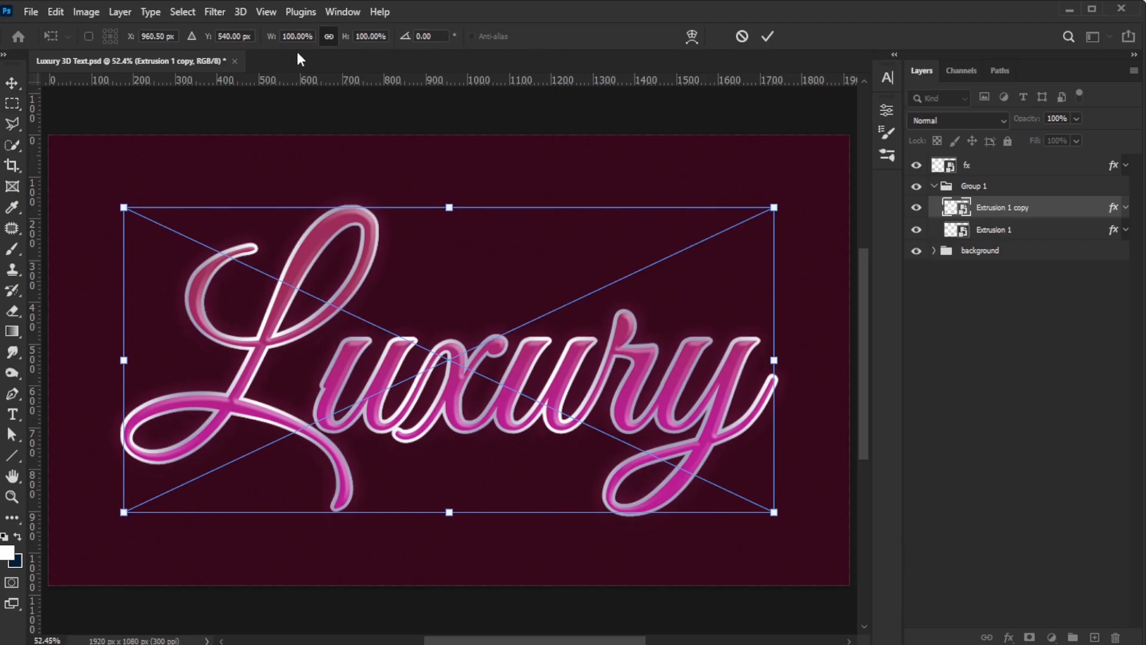
{"action": "left_click", "coordinate": [328, 37]}
{"action": "key", "text": "Down"}
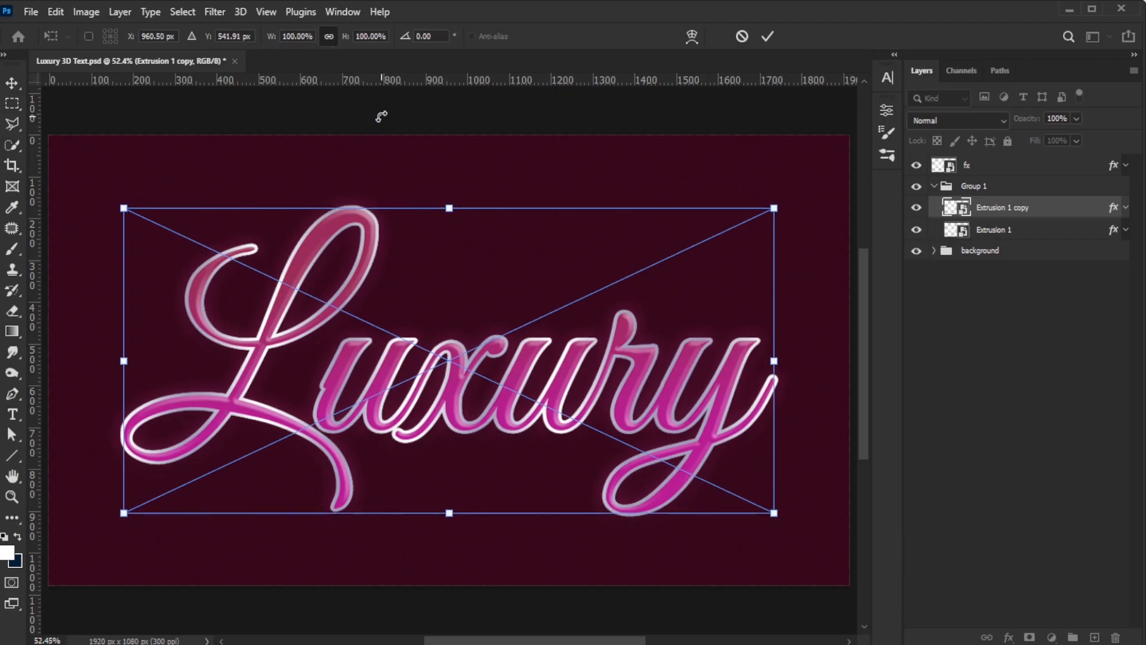
{"action": "left_click", "coordinate": [296, 37]}
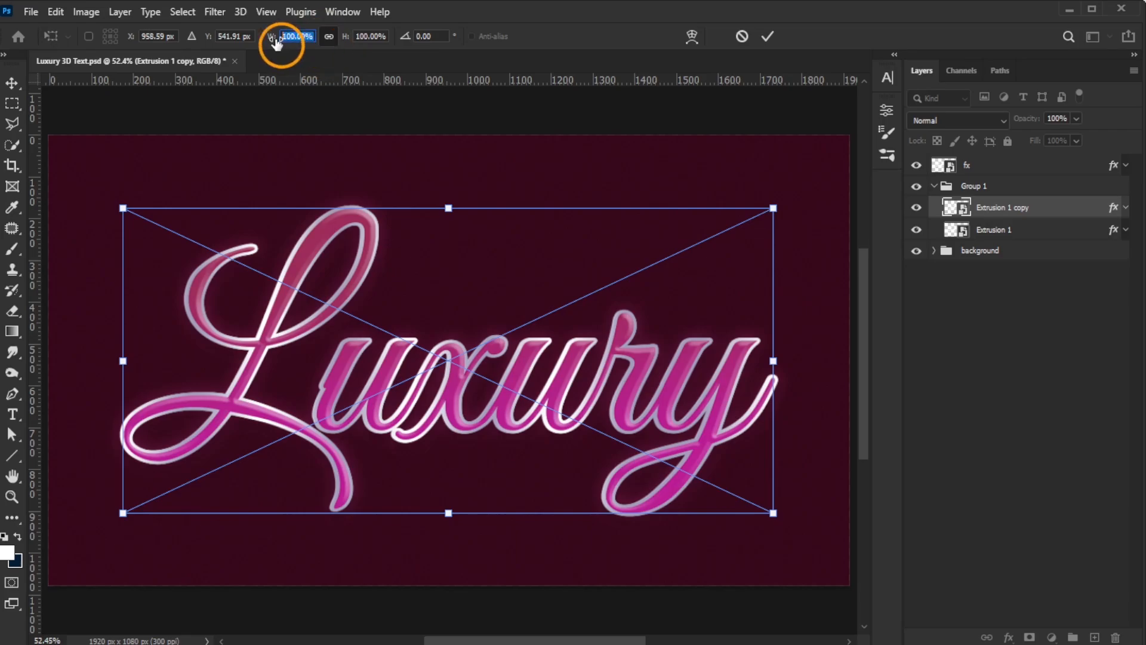
{"action": "type", "text": "99.8"}
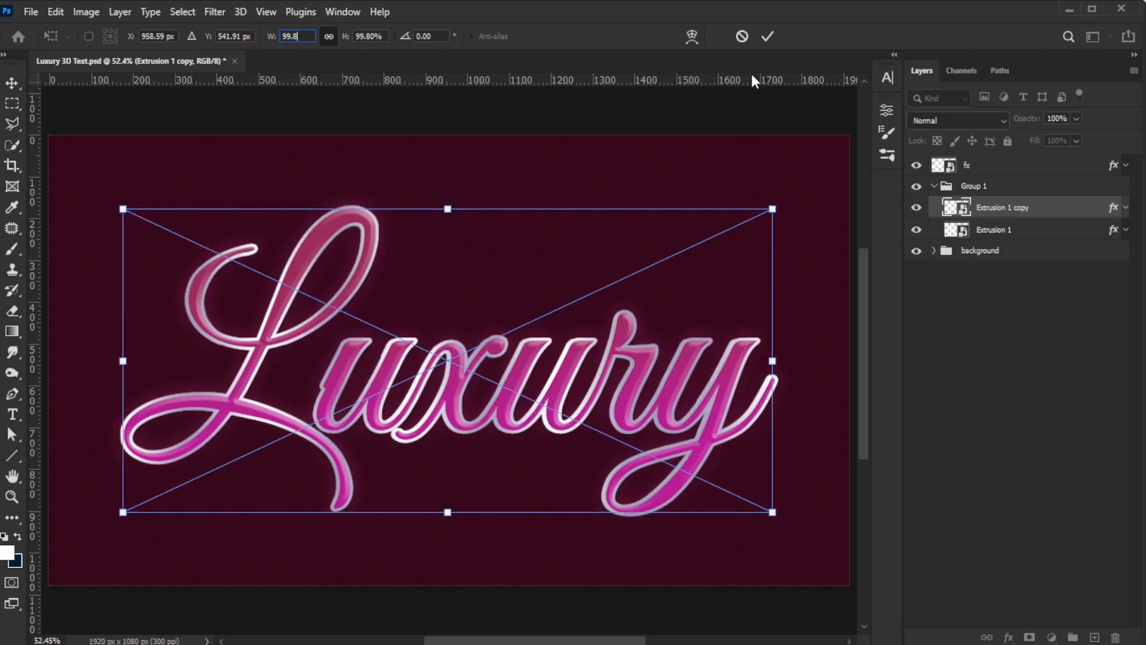
{"action": "left_click", "coordinate": [767, 37]}
Step: Rename the copied layer to Extrusion 2
{"action": "double_click", "coordinate": [1009, 209]}
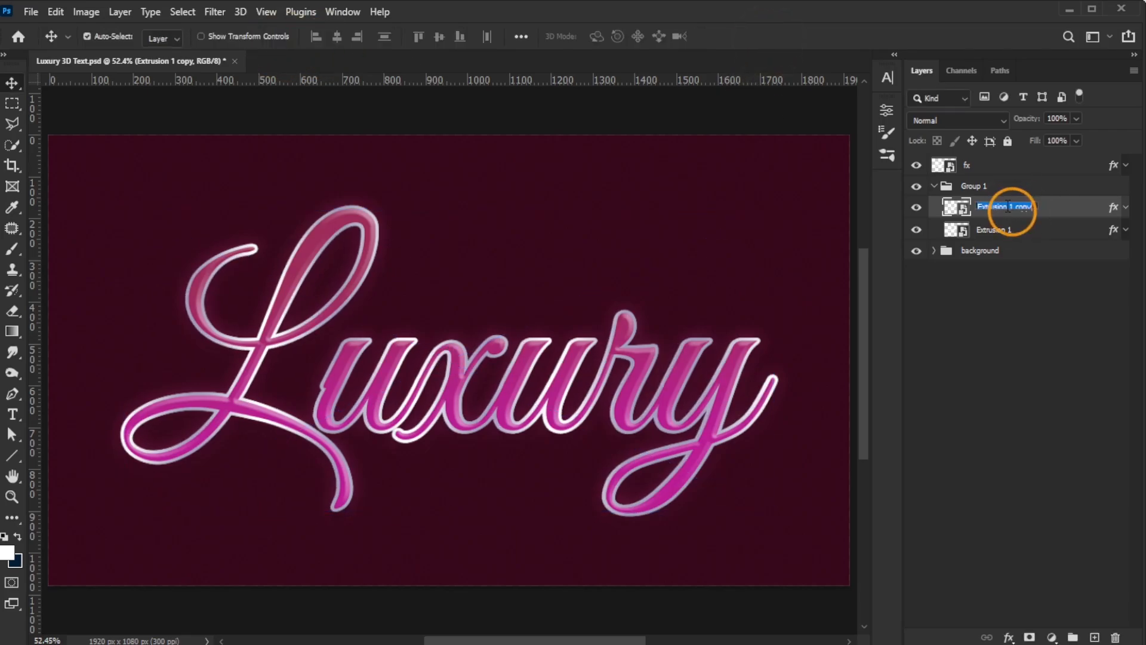
{"action": "double_click", "coordinate": [1012, 207]}
{"action": "type", "text": "2"}
{"action": "key", "text": "Return"}
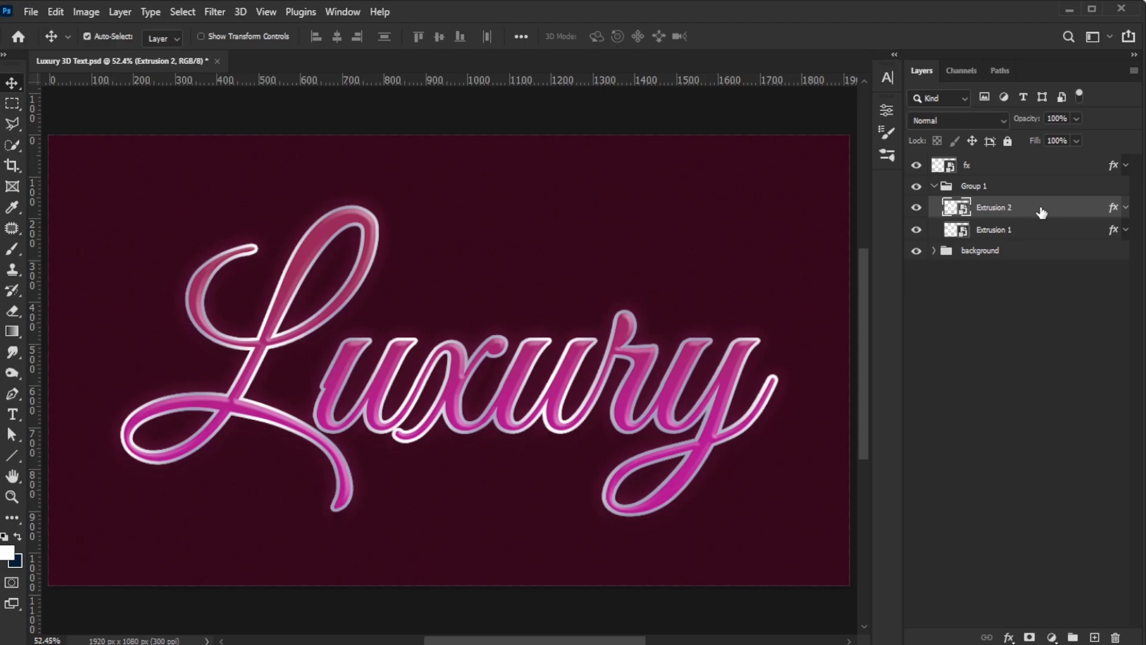
Step: Duplicate Extrusion 2, nudge the copy down and left one pixel, and scale it to 99.6%
{"action": "key", "text": "ctrl+j"}
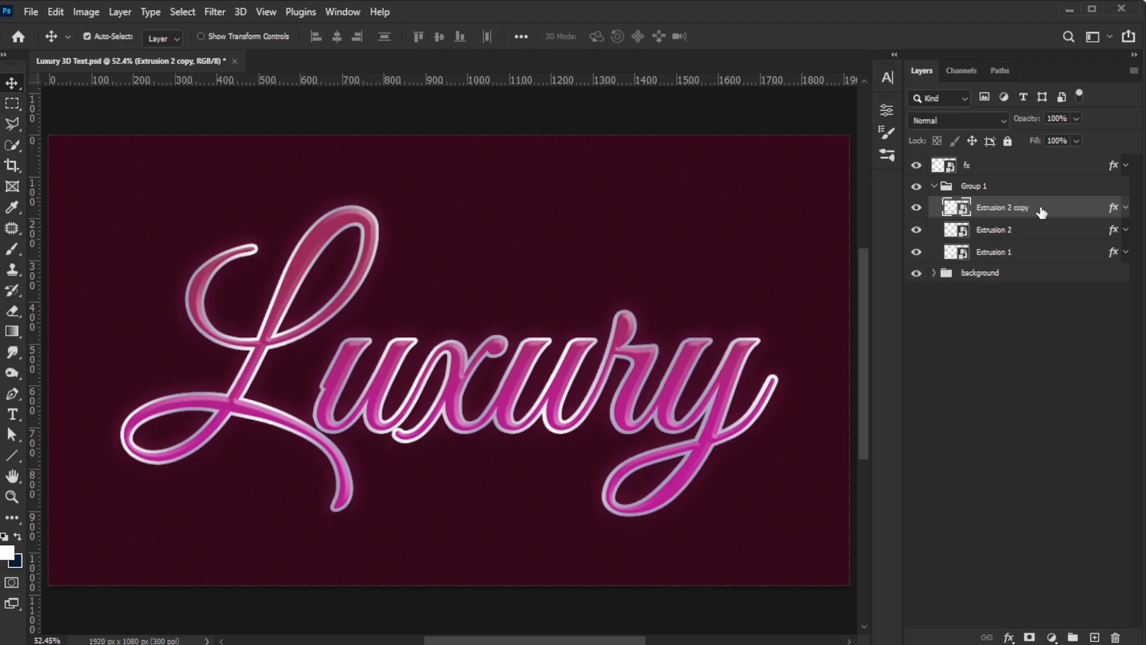
{"action": "key", "text": "ctrl+t"}
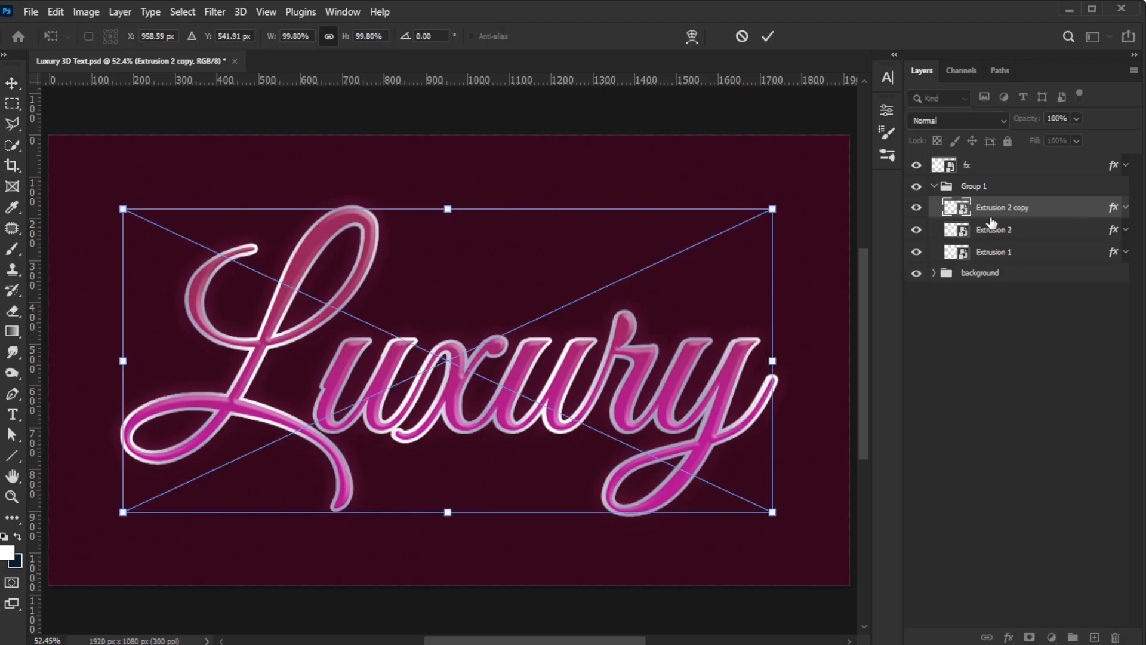
{"action": "key", "text": "Down"}
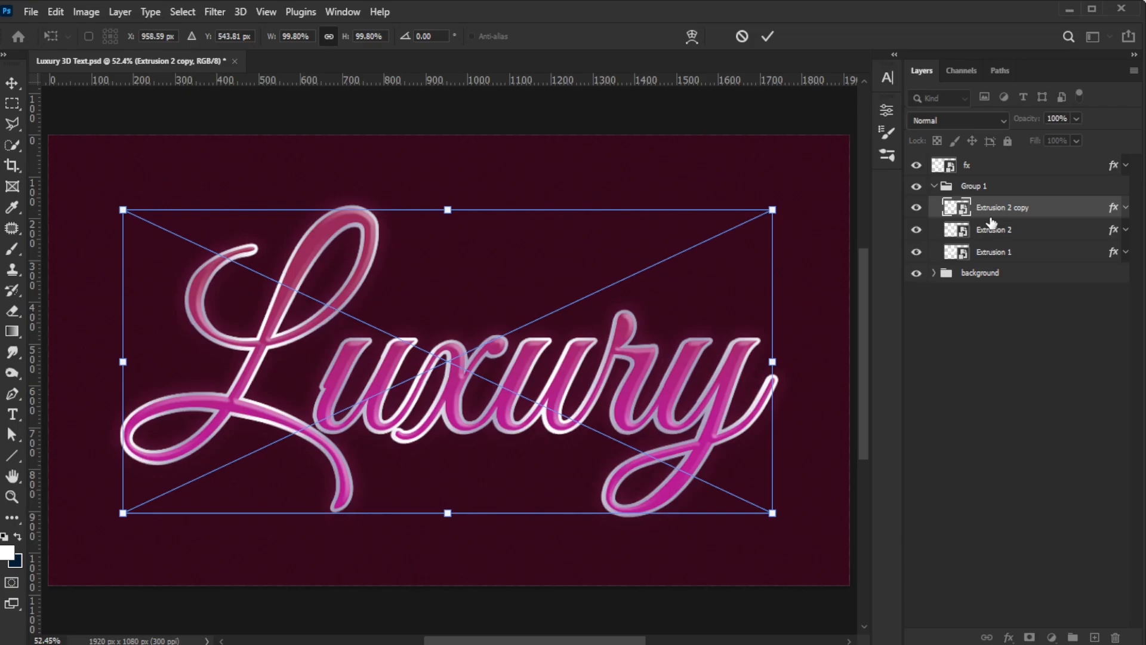
{"action": "key", "text": "Left"}
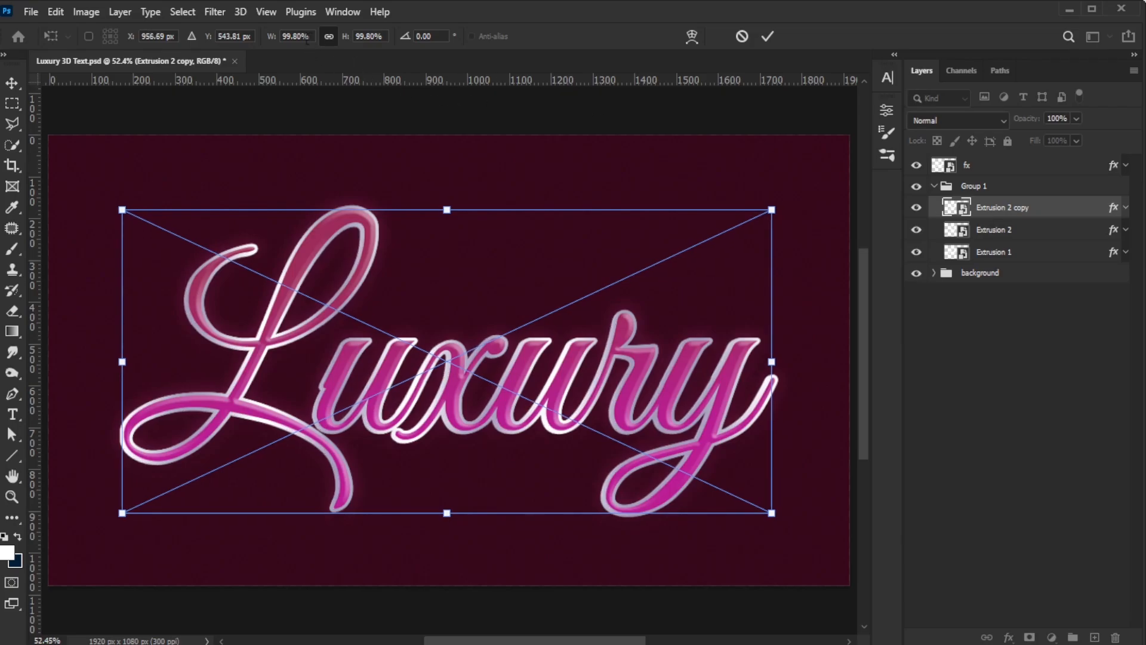
{"action": "left_click", "coordinate": [294, 37]}
{"action": "type", "text": "99.6"}
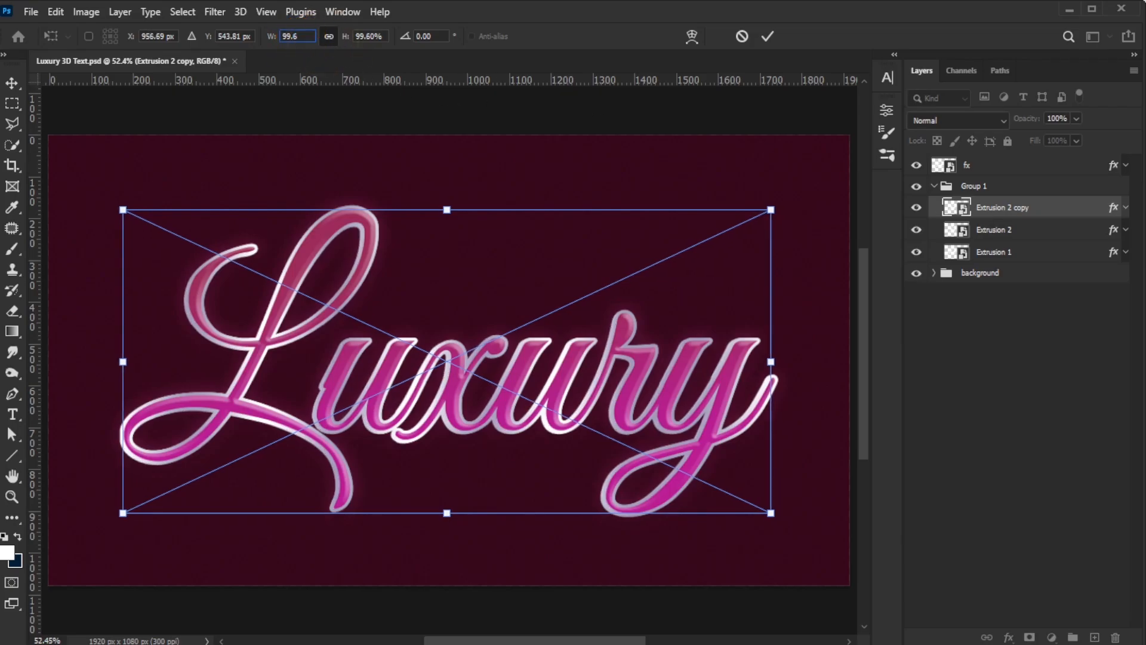
{"action": "left_click", "coordinate": [763, 35]}
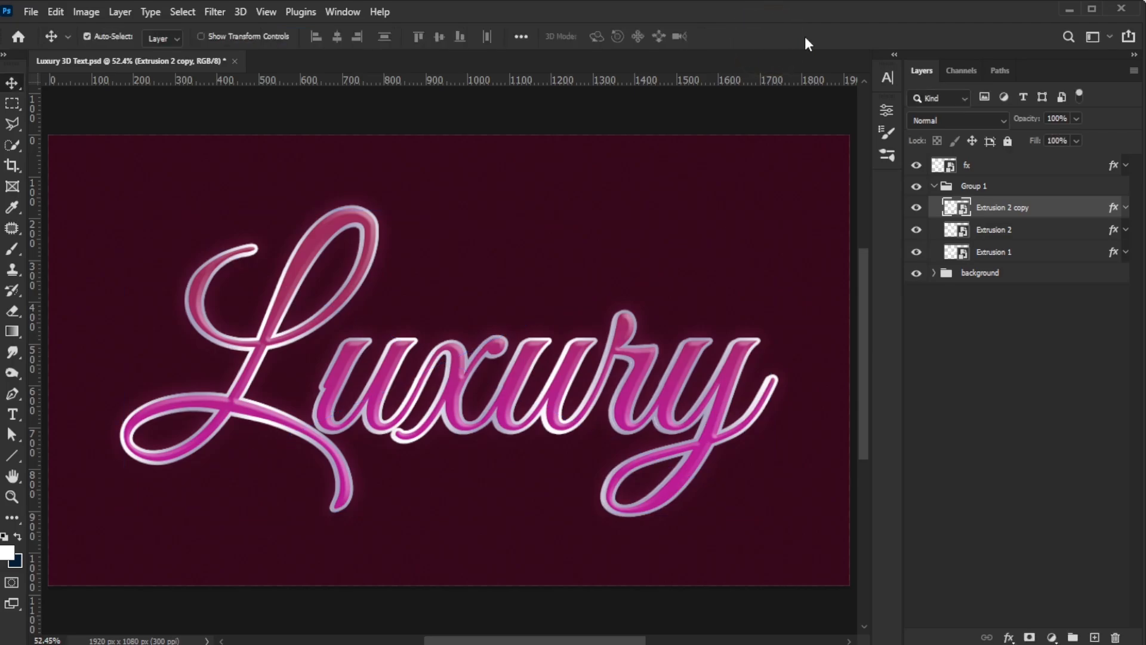
Step: Rename the copied layer to Extrusion 3
{"action": "double_click", "coordinate": [1006, 210]}
{"action": "left_click_drag", "start_coordinate": [1009, 209], "coordinate": [1056, 207]}
{"action": "key", "text": "BackSpace"}
{"action": "key", "text": "Return"}
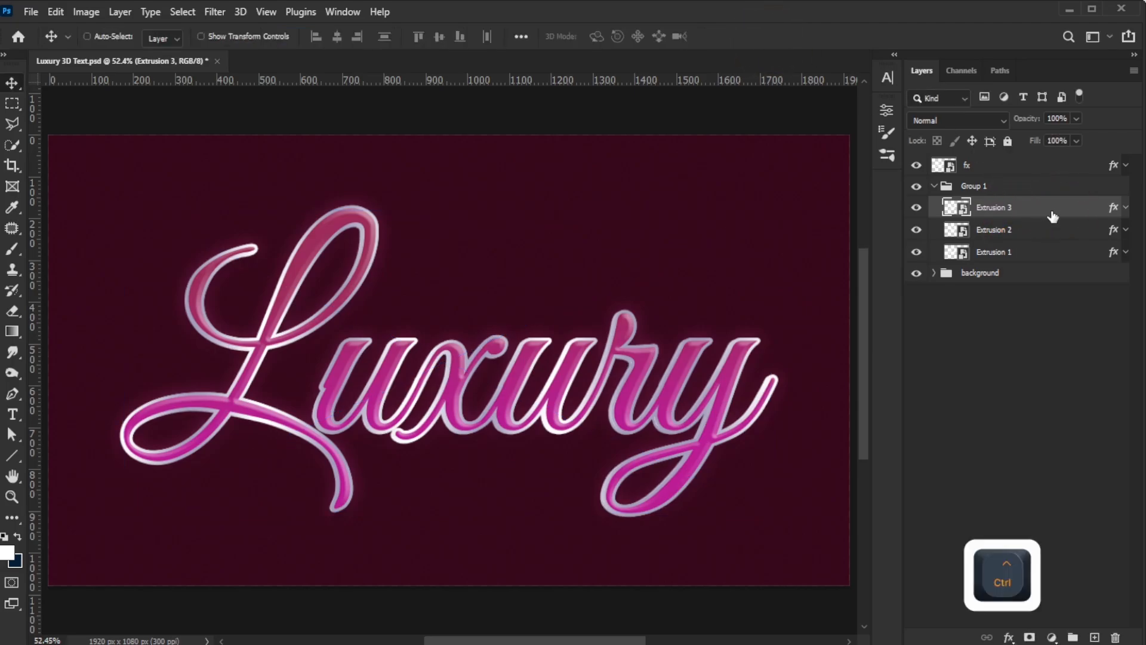
Step: Duplicate Extrusion 3 and scale the copy proportionally to 99.4% width
{"action": "key", "text": "ctrl+j"}
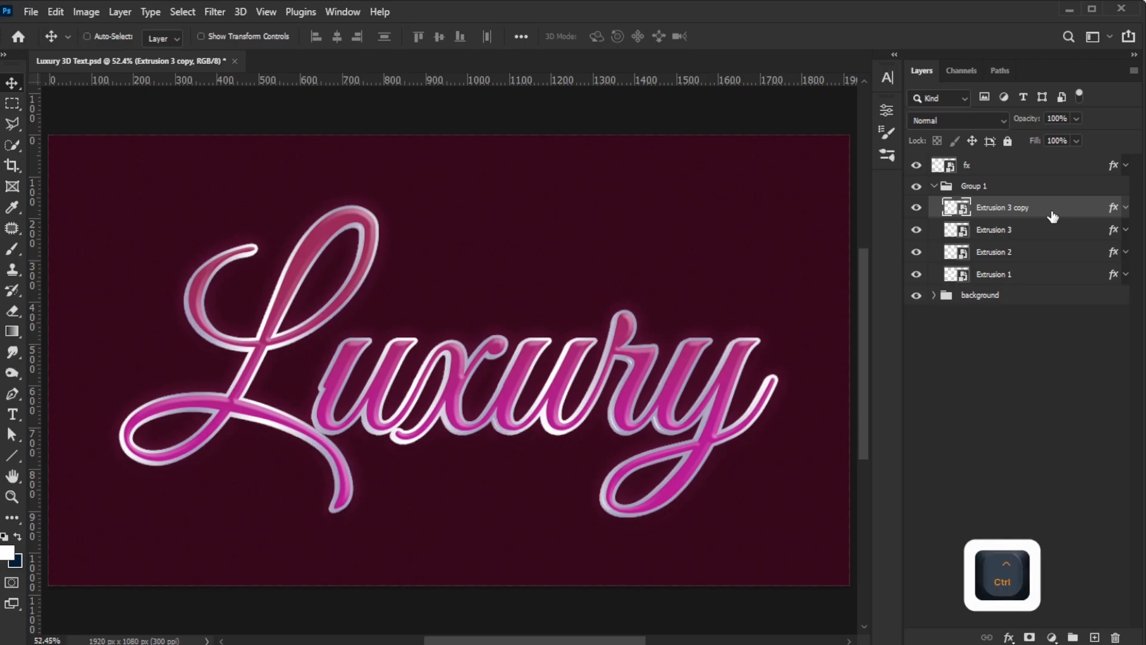
{"action": "key", "text": "ctrl+t"}
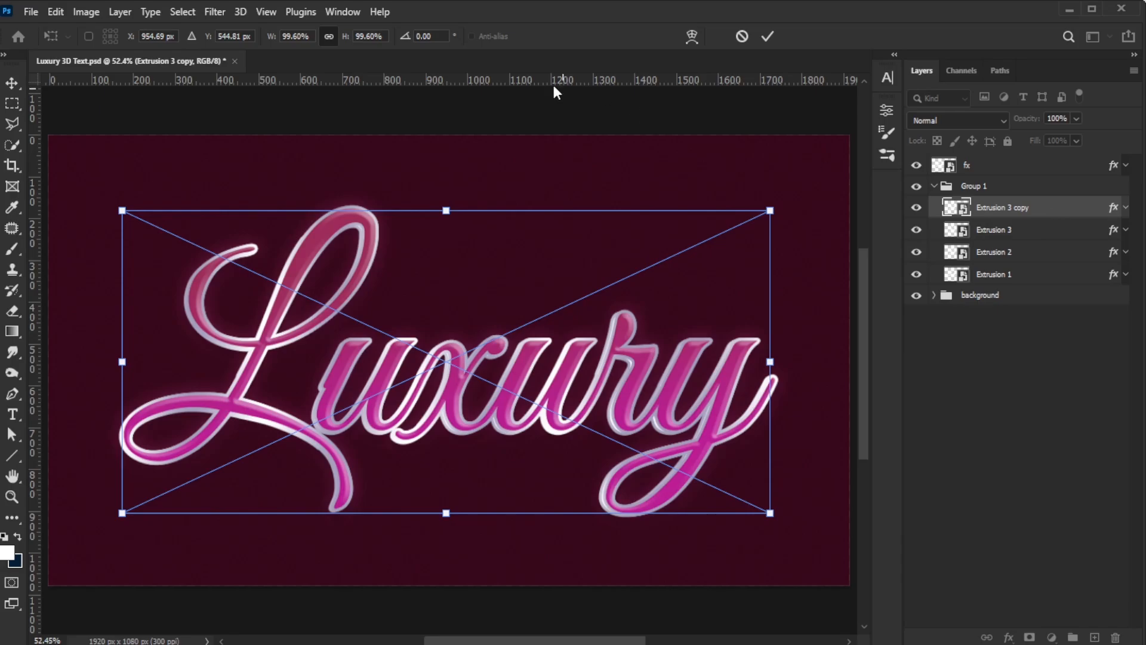
{"action": "left_click", "coordinate": [294, 36]}
{"action": "type", "text": "99.40"}
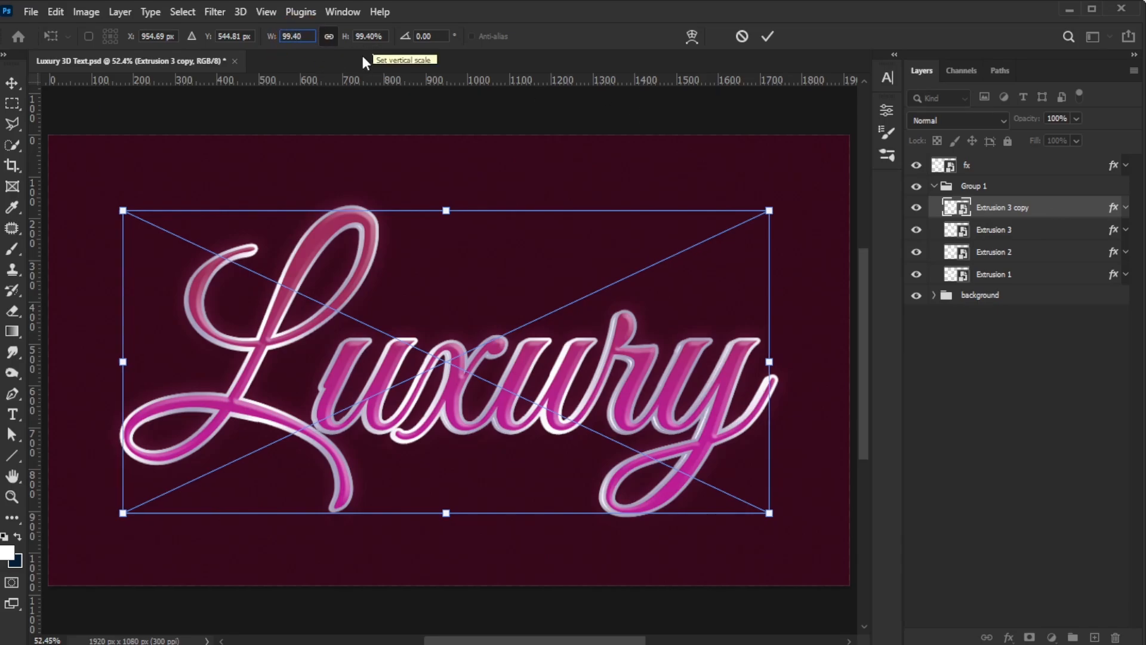
{"action": "key", "text": "Return"}
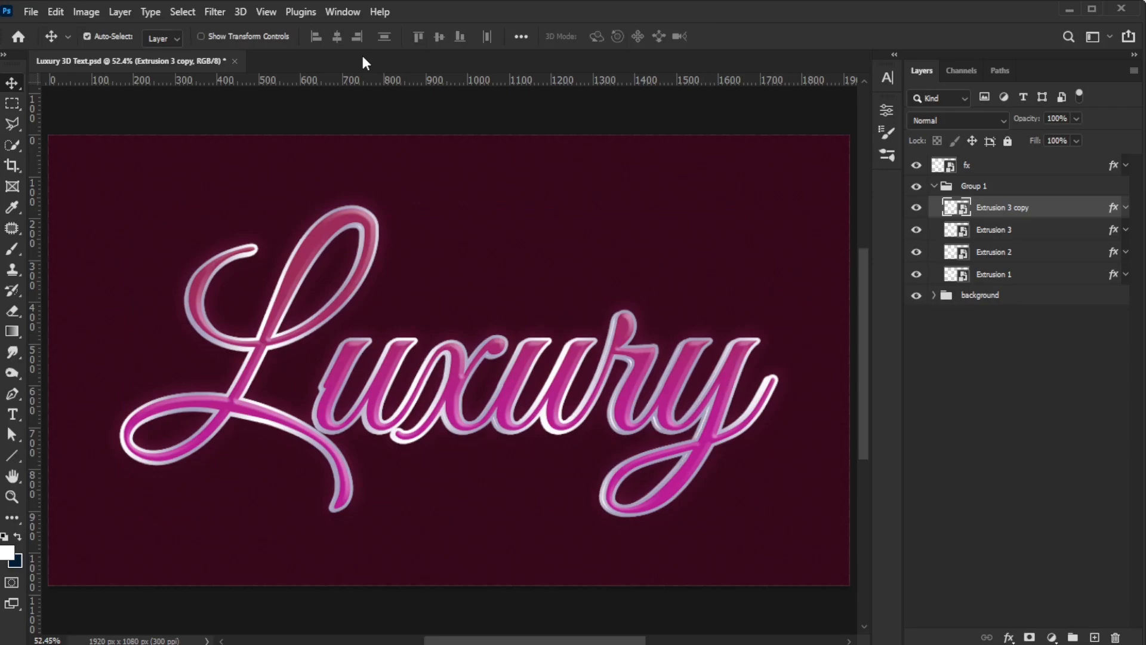
Step: Rename the copied layer to Extrusion 4
{"action": "double_click", "coordinate": [1009, 209]}
{"action": "left_click_drag", "start_coordinate": [1009, 209], "coordinate": [1052, 219]}
{"action": "type", "text": "4"}
{"action": "key", "text": "Return"}
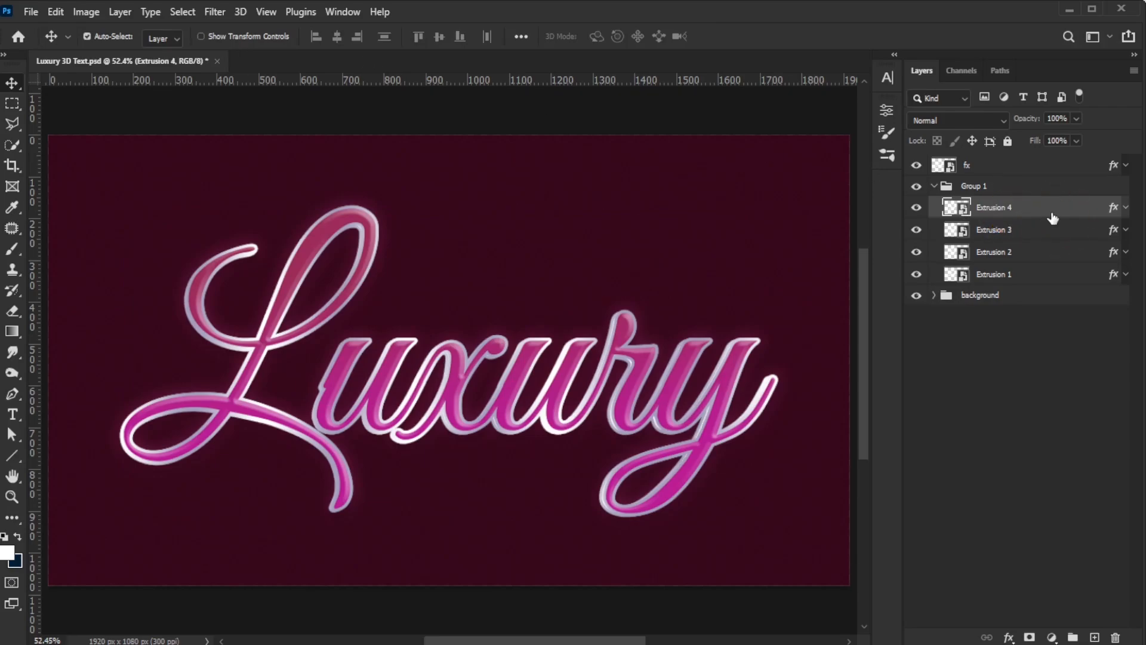
Step: Duplicate Extrusion 4, nudge the copy two pixels left and down, and scale it to 99.2%
{"action": "key", "text": "ctrl+j"}
{"action": "key", "text": "ctrl+t"}
{"action": "key", "text": "Left"}
{"action": "key", "text": "Left"}
{"action": "key", "text": "Down"}
{"action": "key", "text": "Down"}
{"action": "left_click", "coordinate": [296, 36]}
{"action": "type", "text": "99.20"}
{"action": "key", "text": "Return"}
Step: Rename the copied layer to Extrusion 5
{"action": "double_click", "coordinate": [1003, 207]}
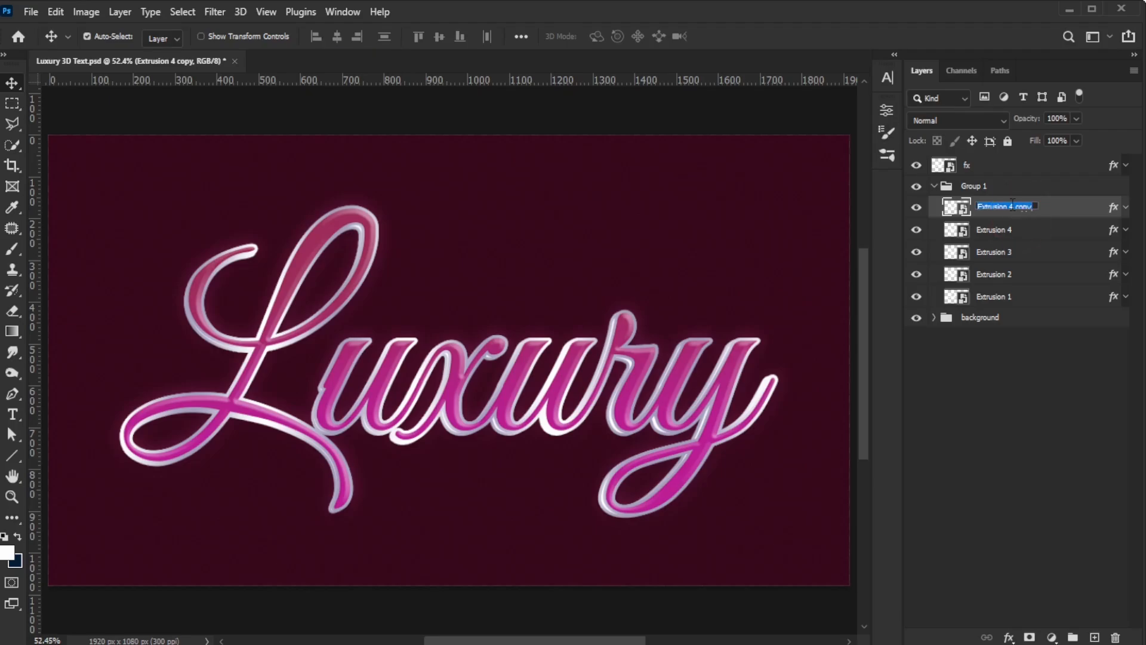
{"action": "left_click_drag", "start_coordinate": [1010, 208], "coordinate": [1056, 211]}
{"action": "type", "text": "5"}
{"action": "key", "text": "Return"}
Step: Duplicate Extrusion 5, apply a free transform to the copy, and rename it Extrusion 6
{"action": "key", "text": "ctrl+j"}
{"action": "key", "text": "ctrl+t"}
{"action": "key", "text": "Return"}
{"action": "double_click", "coordinate": [1003, 208]}
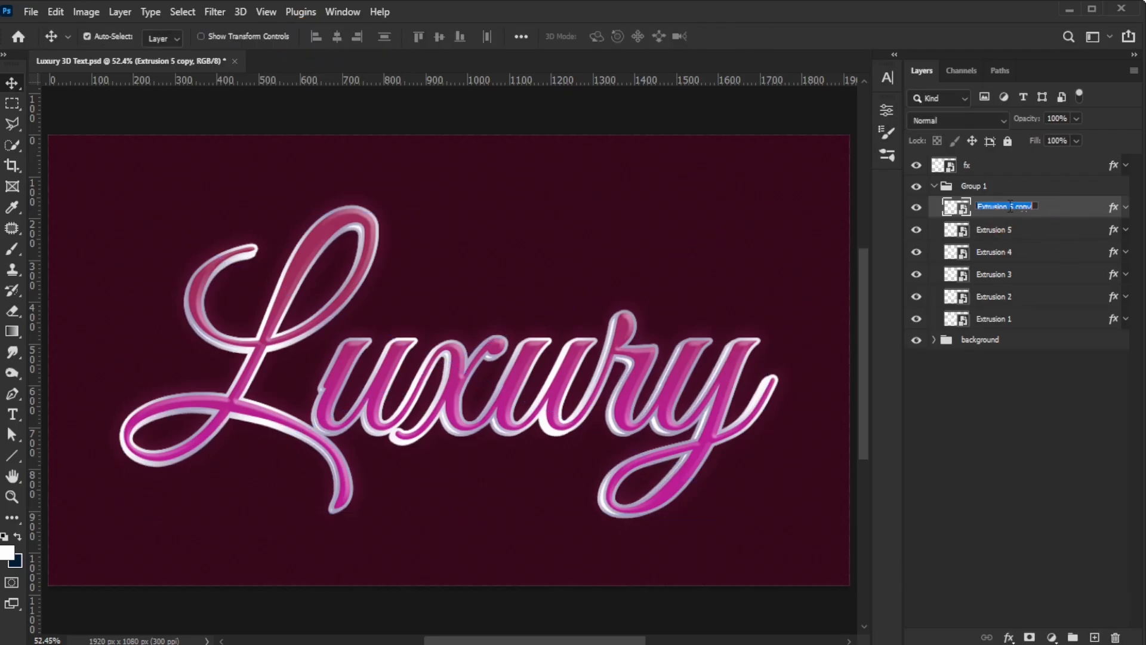
{"action": "type", "text": "6"}
{"action": "key", "text": "Return"}
Step: Duplicate Extrusion 6 and scale the copy proportionally to 98.8% width
{"action": "key", "text": "ctrl+j"}
{"action": "key", "text": "ctrl+t"}
{"action": "left_click", "coordinate": [296, 36]}
{"action": "type", "text": "98.8"}
{"action": "key", "text": "Return"}
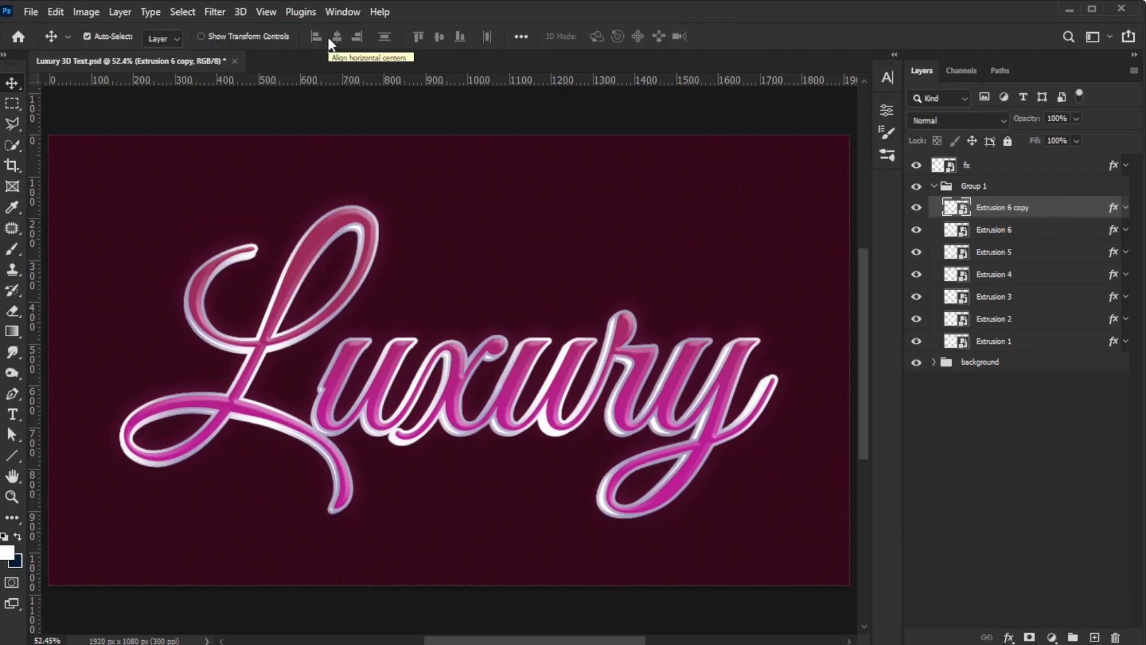
Step: Rename the copied layer to Extrusion 7
{"action": "double_click", "coordinate": [1003, 208]}
{"action": "left_click_drag", "start_coordinate": [1011, 208], "coordinate": [1045, 212]}
{"action": "type", "text": "7"}
{"action": "key", "text": "Return"}
Step: Duplicate Extrusion 7, scale the copy to 98.6%, and rename it Extrusion 8
{"action": "key", "text": "ctrl+j"}
{"action": "key", "text": "ctrl+t"}
{"action": "left_click", "coordinate": [296, 36]}
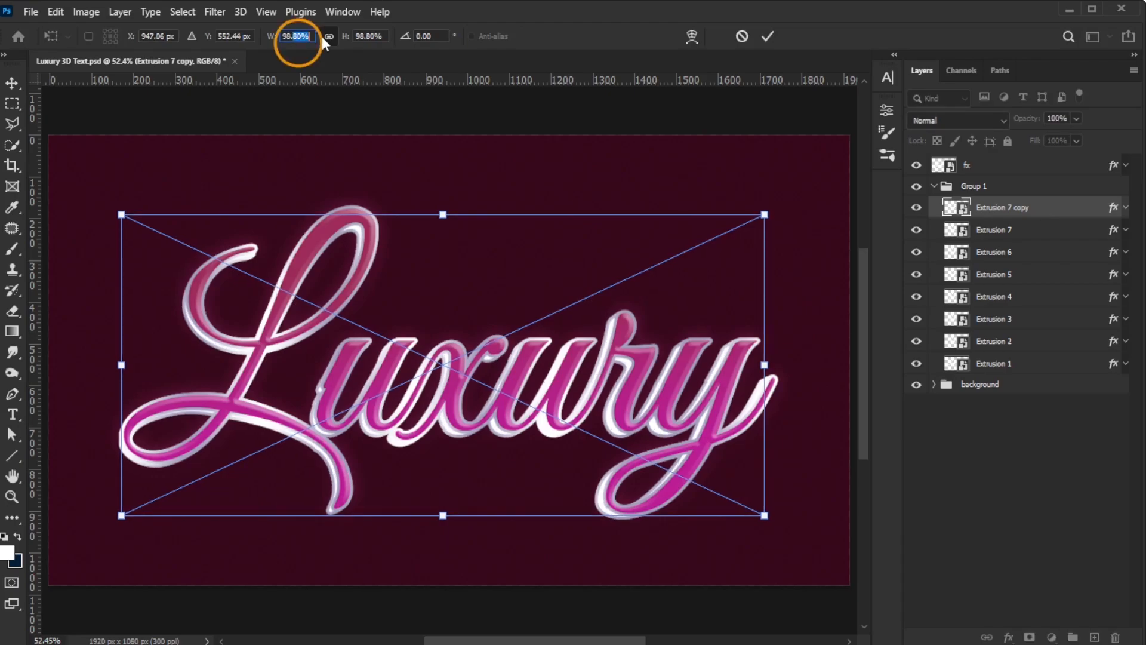
{"action": "type", "text": "98.6"}
{"action": "key", "text": "Return"}
{"action": "double_click", "coordinate": [1003, 208]}
{"action": "type", "text": "8"}
{"action": "key", "text": "Return"}
Step: Duplicate Extrusion 8, apply a free transform to the copy, and rename it Extrusion 9
{"action": "key", "text": "ctrl+j"}
{"action": "key", "text": "ctrl+t"}
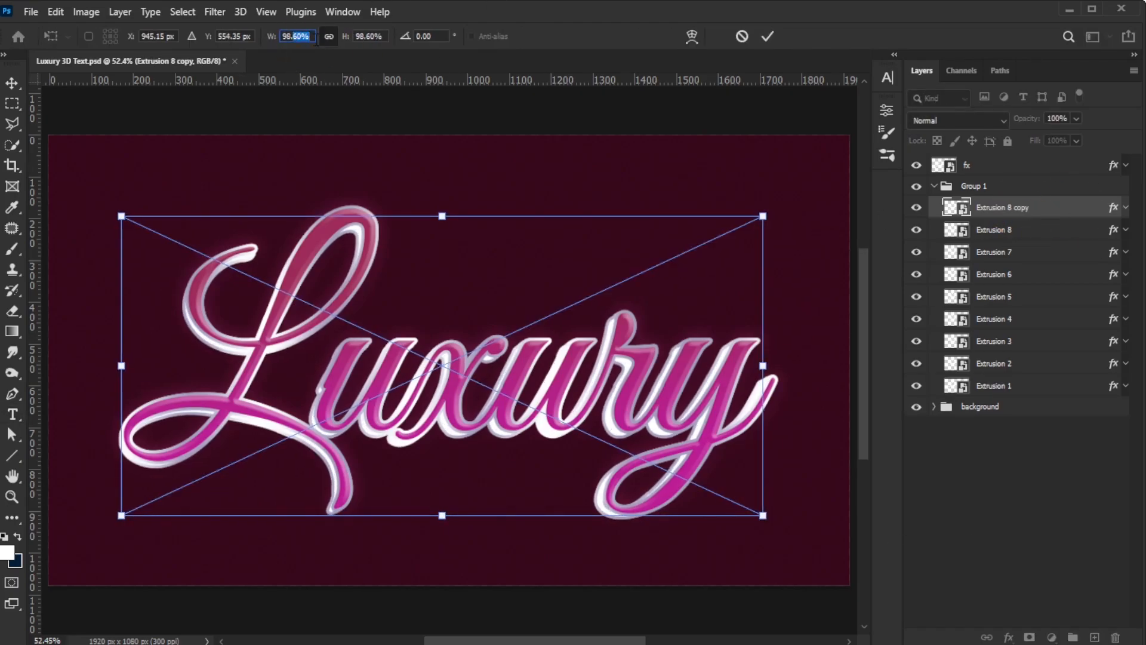
{"action": "key", "text": "Return"}
{"action": "double_click", "coordinate": [1003, 208]}
{"action": "type", "text": "9"}
{"action": "key", "text": "Return"}
Step: Duplicate Extrusion 9, scale the copy to 98.4%, and rename it Extrusion 10
{"action": "key", "text": "ctrl+j"}
{"action": "key", "text": "ctrl+t"}
{"action": "left_click", "coordinate": [297, 36]}
{"action": "type", "text": "98.4"}
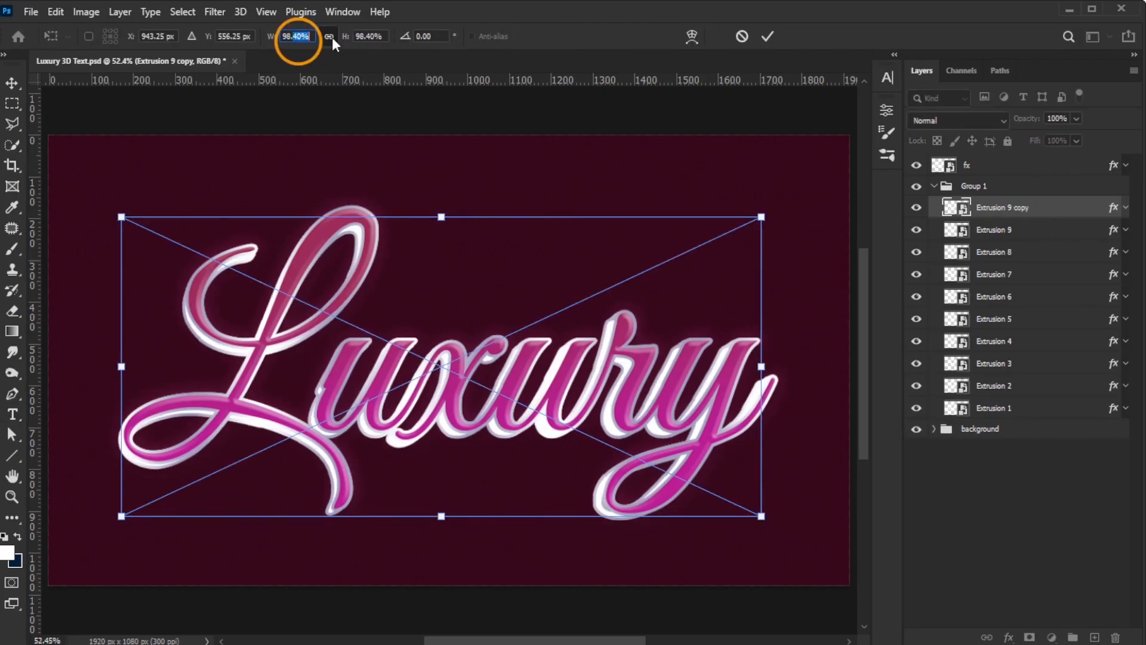
{"action": "key", "text": "Return"}
{"action": "double_click", "coordinate": [1047, 207]}
{"action": "type", "text": "10"}
{"action": "key", "text": "Return"}
Step: Duplicate Extrusion 10, scale the copy to 98.2%, and rename it Extrusion 11
{"action": "key", "text": "ctrl+j"}
{"action": "key", "text": "ctrl+t"}
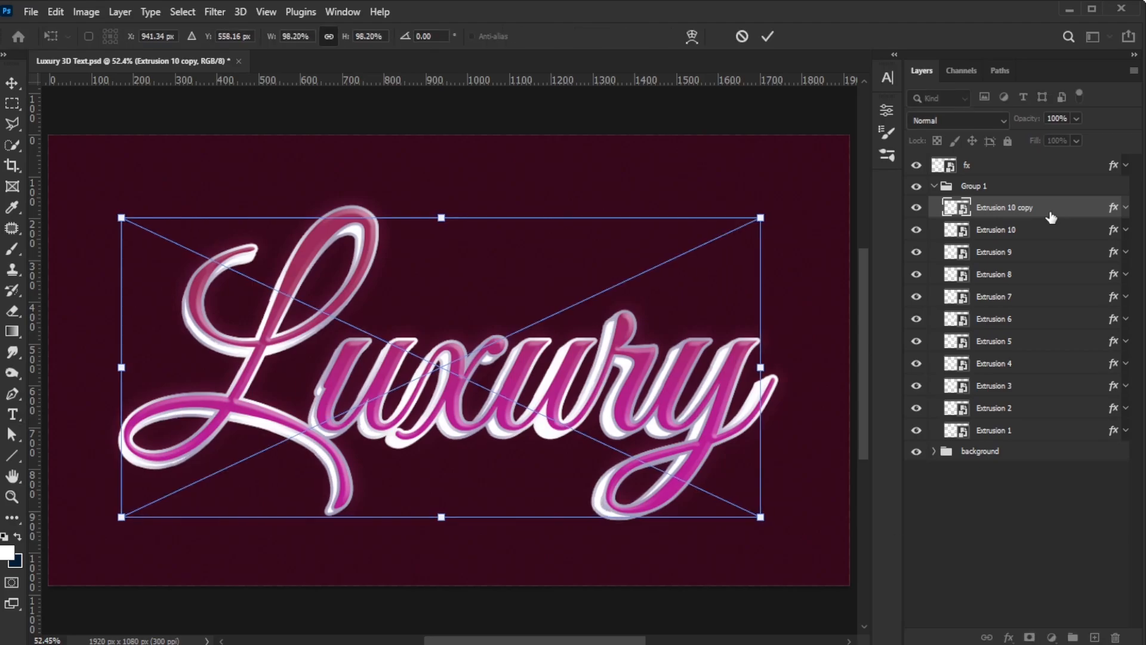
{"action": "key", "text": "Return"}
{"action": "double_click", "coordinate": [1055, 208]}
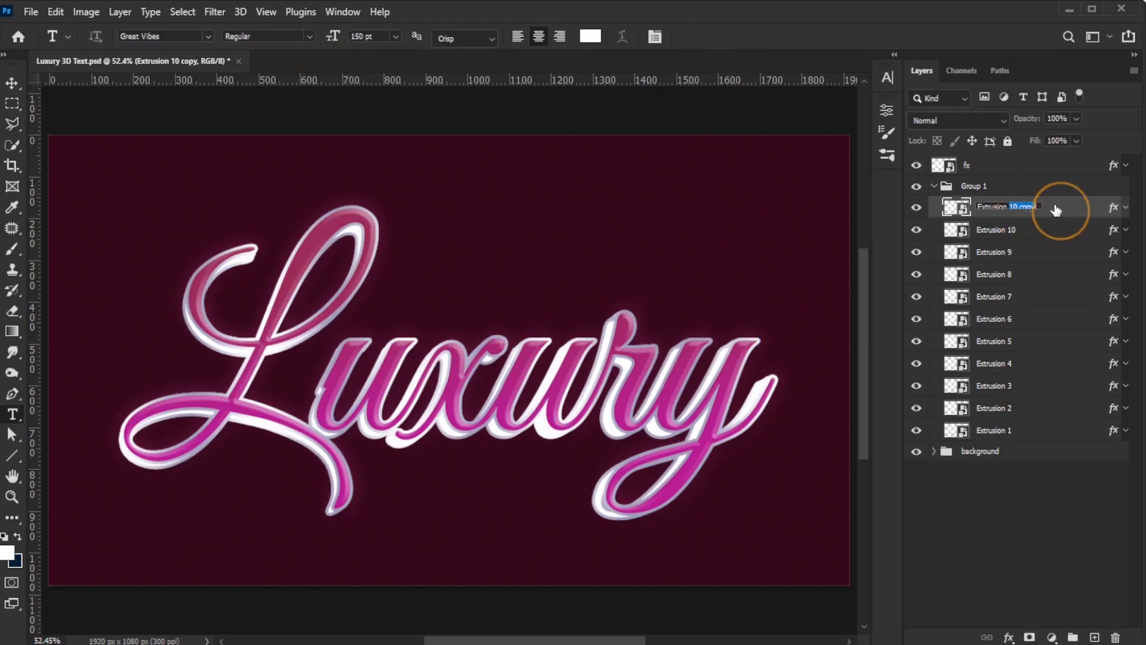
{"action": "type", "text": "11"}
{"action": "key", "text": "Return"}
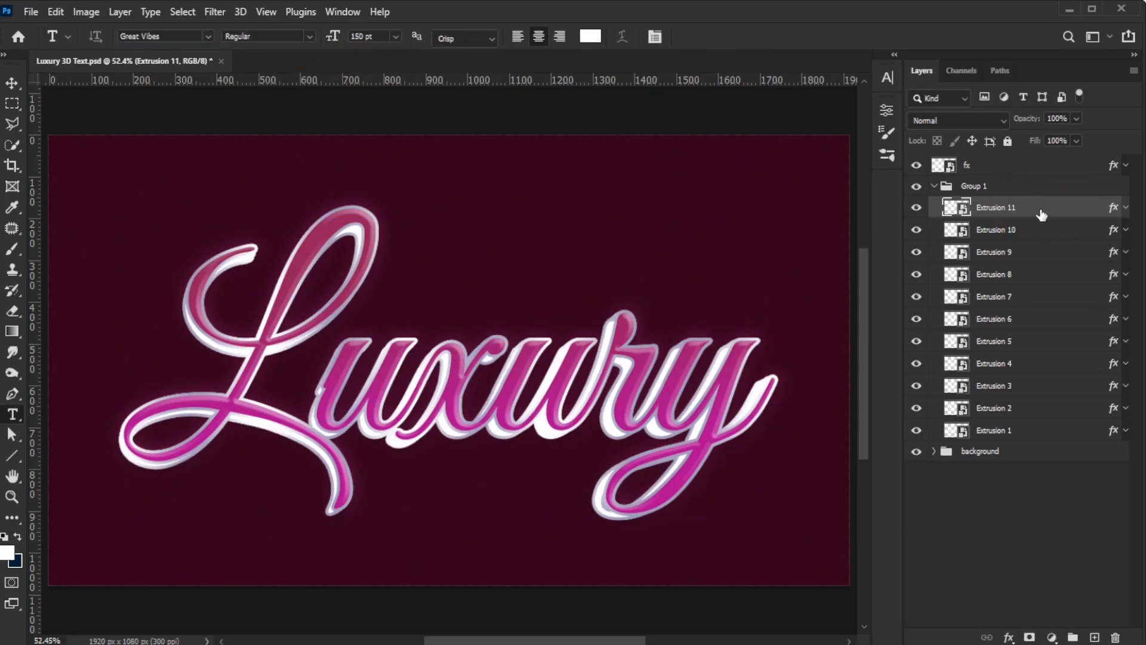
Step: Select all eleven extrusion layers and reverse their stacking order
{"action": "left_click", "coordinate": [1023, 431], "text": "shift"}
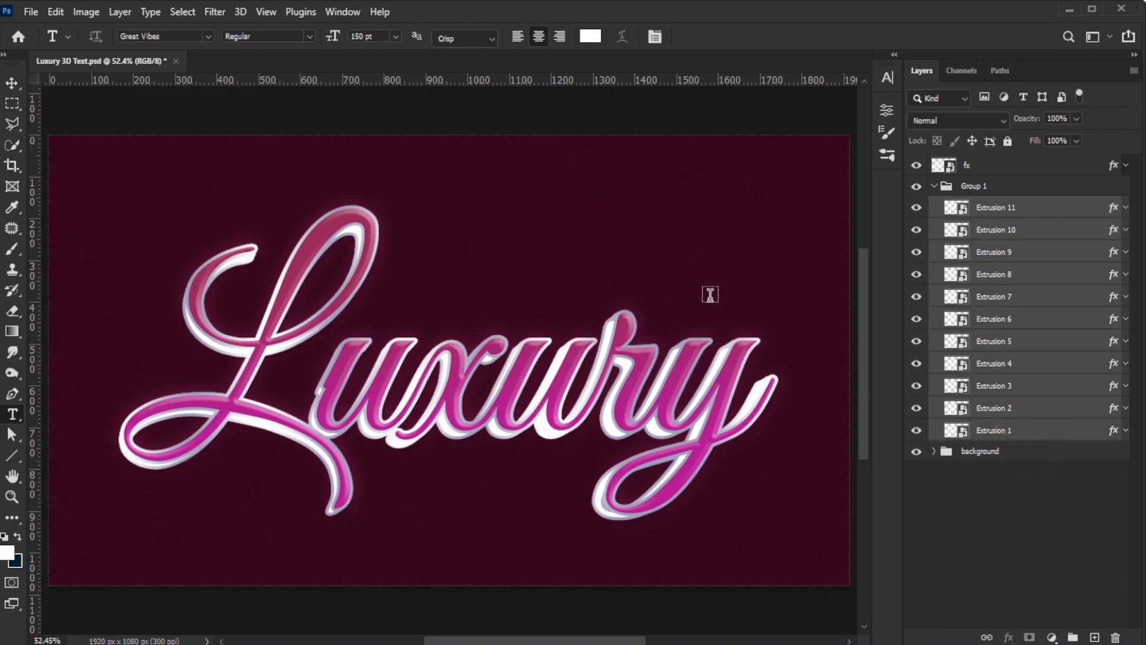
{"action": "left_click", "coordinate": [120, 12]}
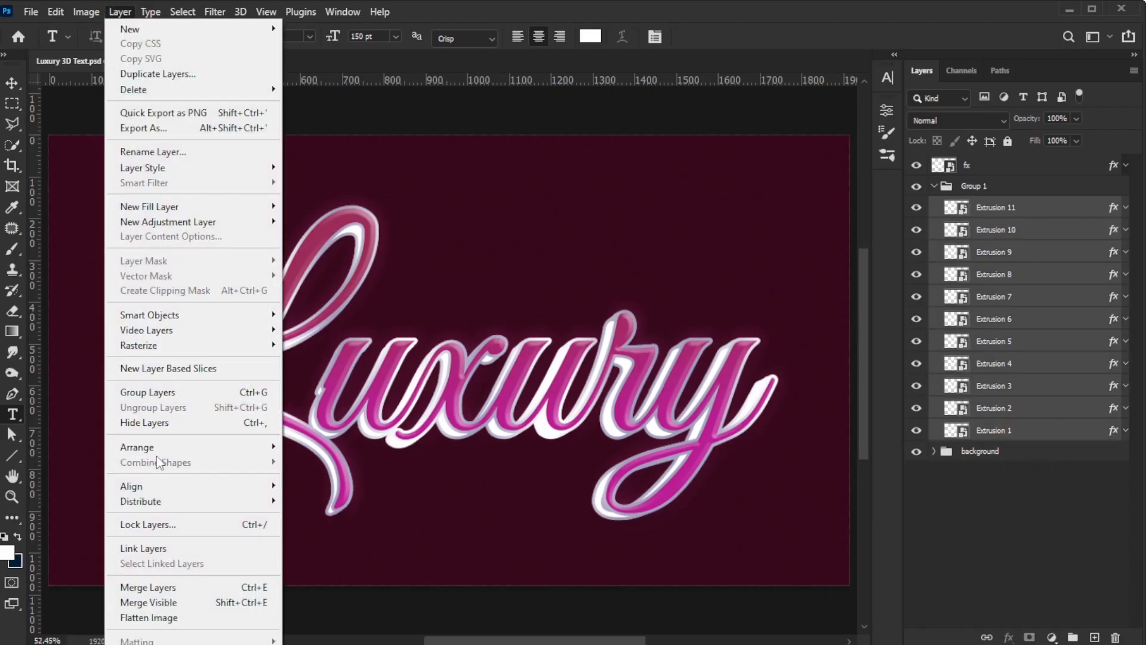
{"action": "mouse_move", "coordinate": [173, 448]}
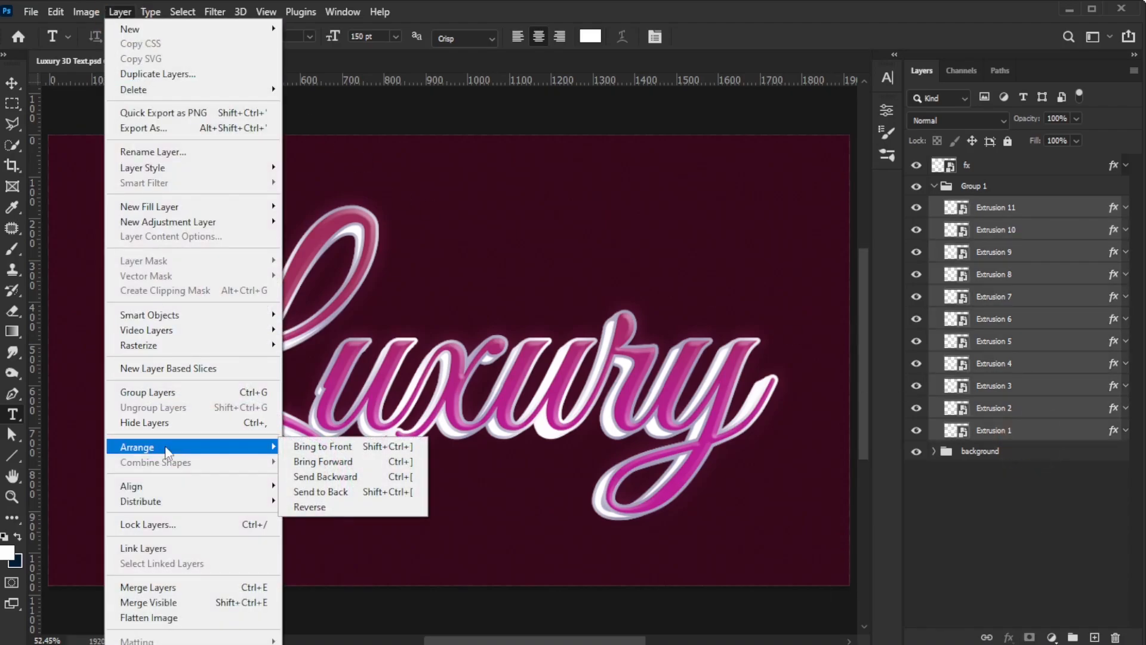
{"action": "left_click", "coordinate": [355, 517]}
Step: Collapse the extrusion group and rename it Extrusion
{"action": "left_click", "coordinate": [933, 187]}
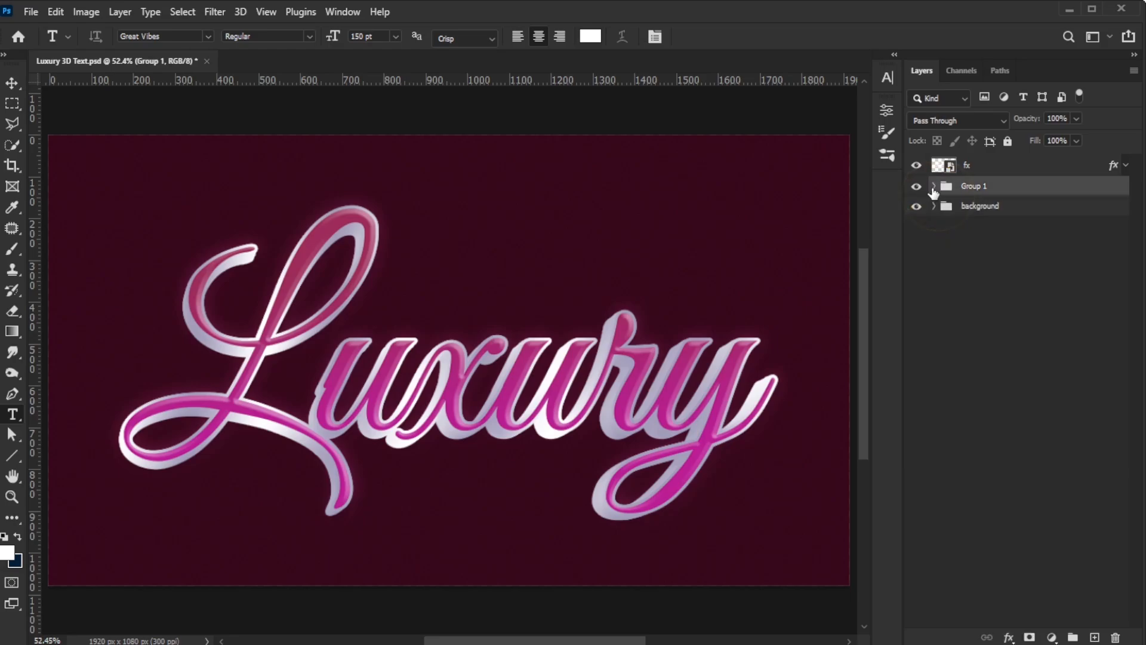
{"action": "double_click", "coordinate": [973, 187]}
{"action": "type", "text": "Extrusion"}
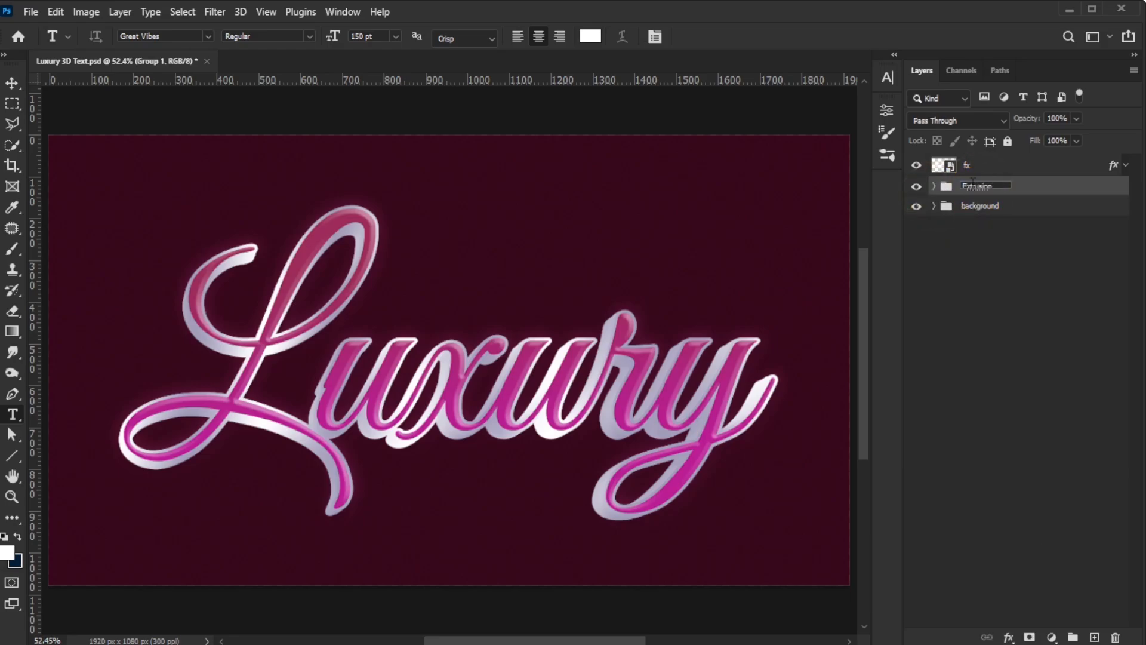
{"action": "key", "text": "Return"}
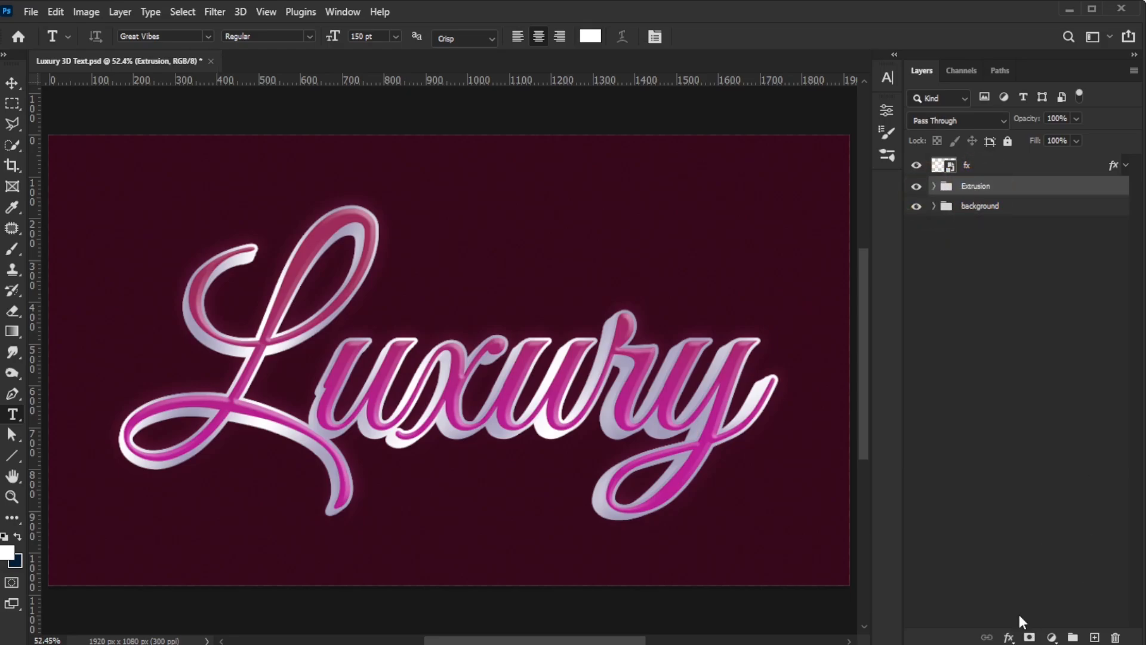
Step: Add a Color Overlay effect to the Extrusion group with colour c9c9c9 in Multiply blend mode
{"action": "left_click", "coordinate": [1009, 637]}
{"action": "left_click", "coordinate": [1044, 570]}
{"action": "left_click", "coordinate": [877, 140]}
{"action": "type", "text": "c9c9c9"}
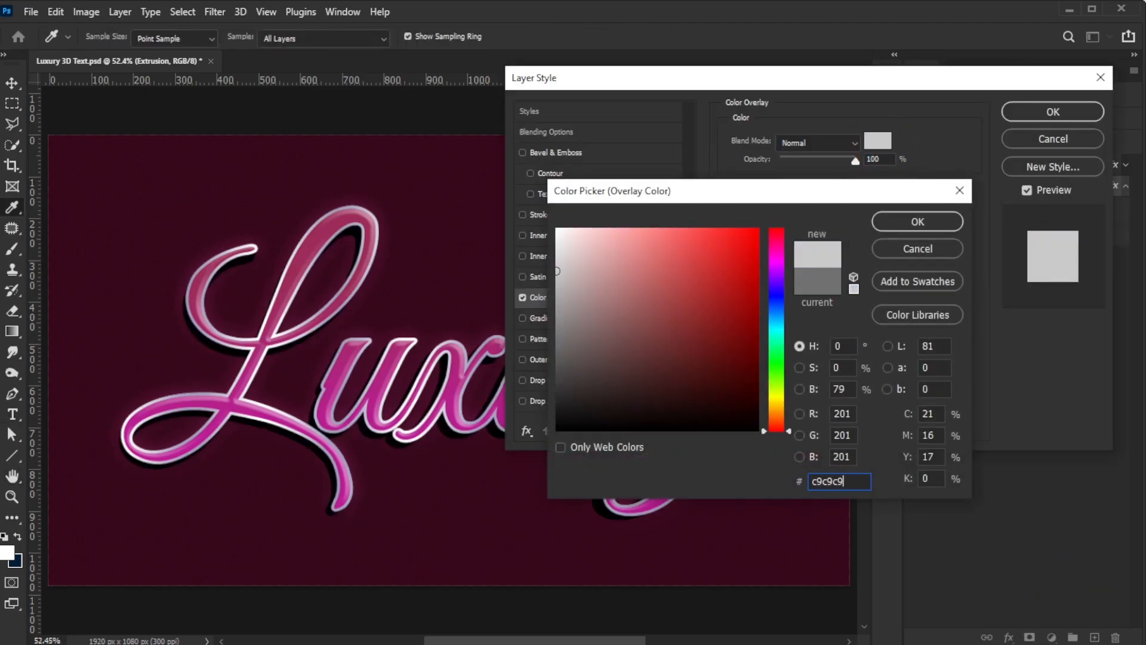
{"action": "left_click", "coordinate": [895, 222]}
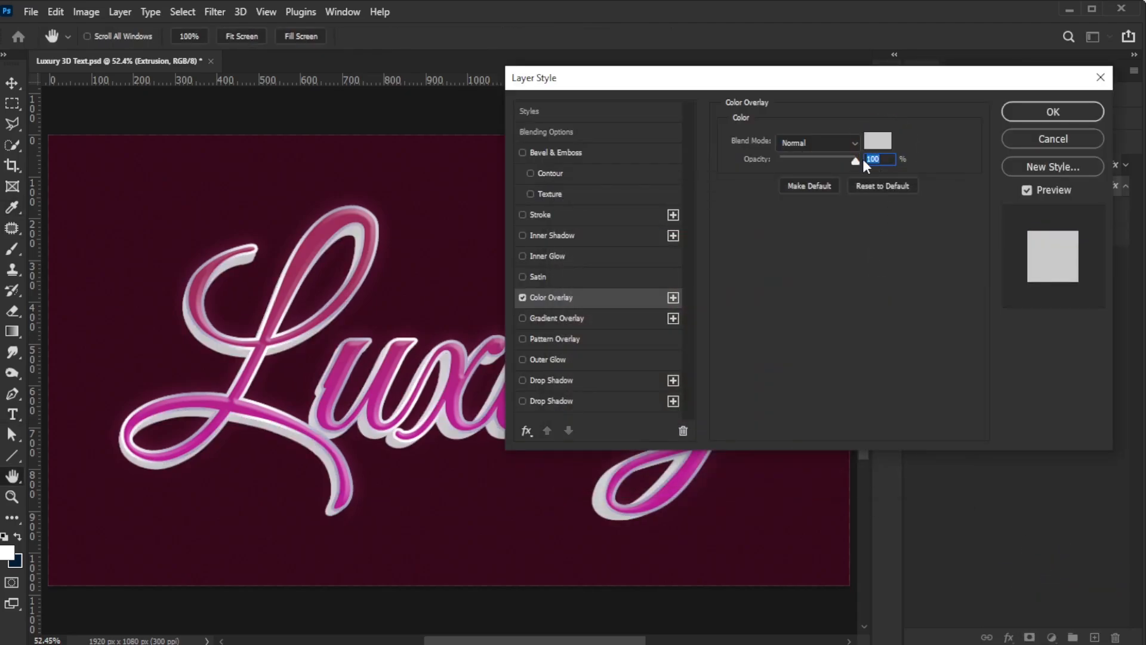
{"action": "left_click", "coordinate": [824, 141]}
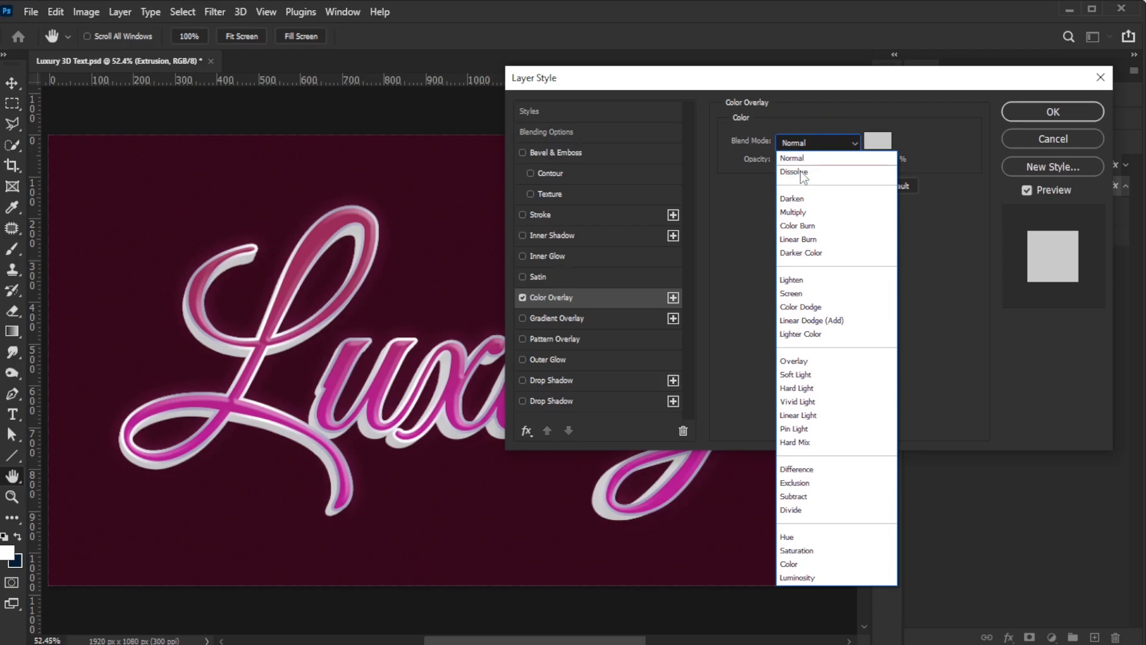
{"action": "left_click", "coordinate": [804, 214]}
Step: Enable a Drop Shadow effect on the Extrusion group, confirm its colour, and apply the layer style
{"action": "left_click", "coordinate": [574, 399]}
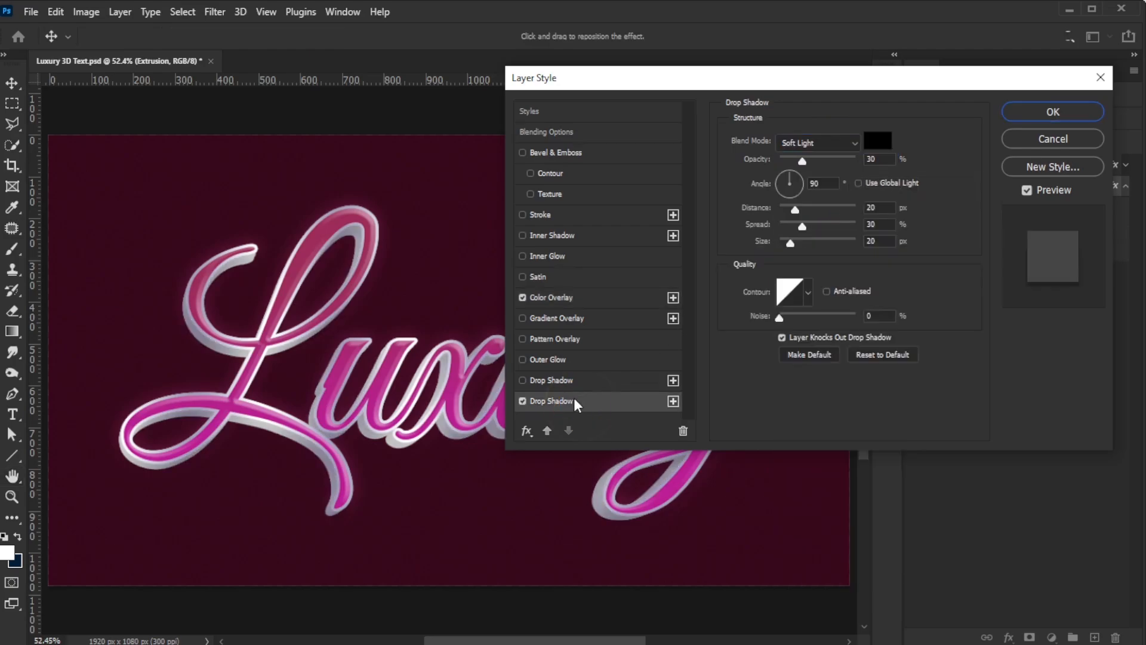
{"action": "left_click", "coordinate": [877, 141]}
{"action": "left_click", "coordinate": [909, 223]}
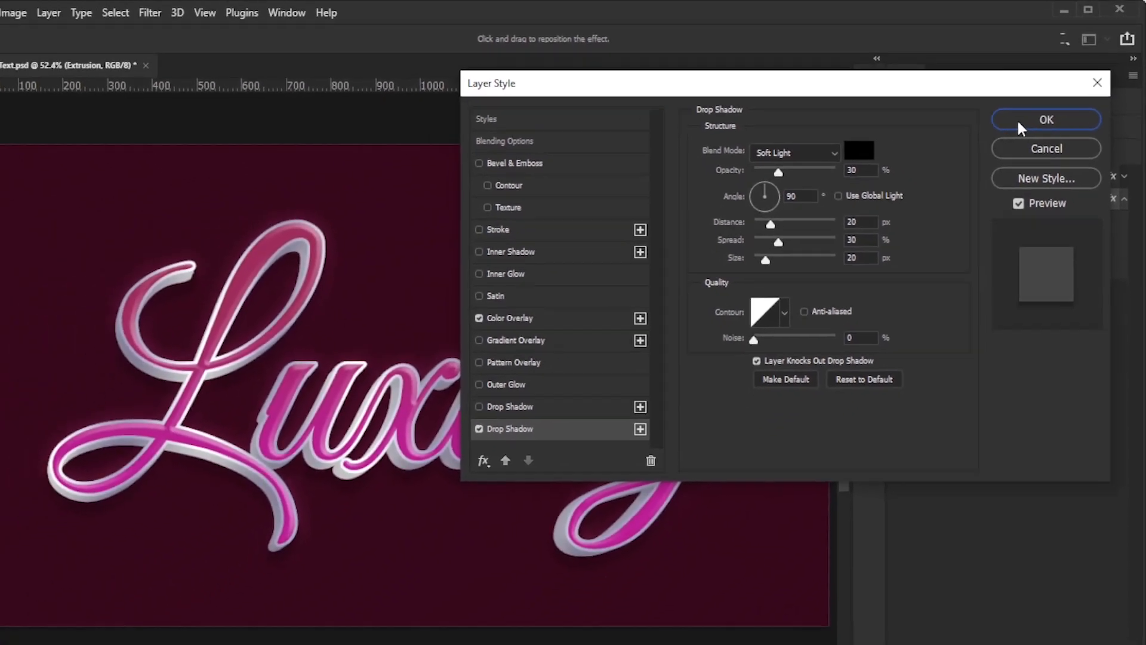
{"action": "left_click", "coordinate": [1020, 123]}
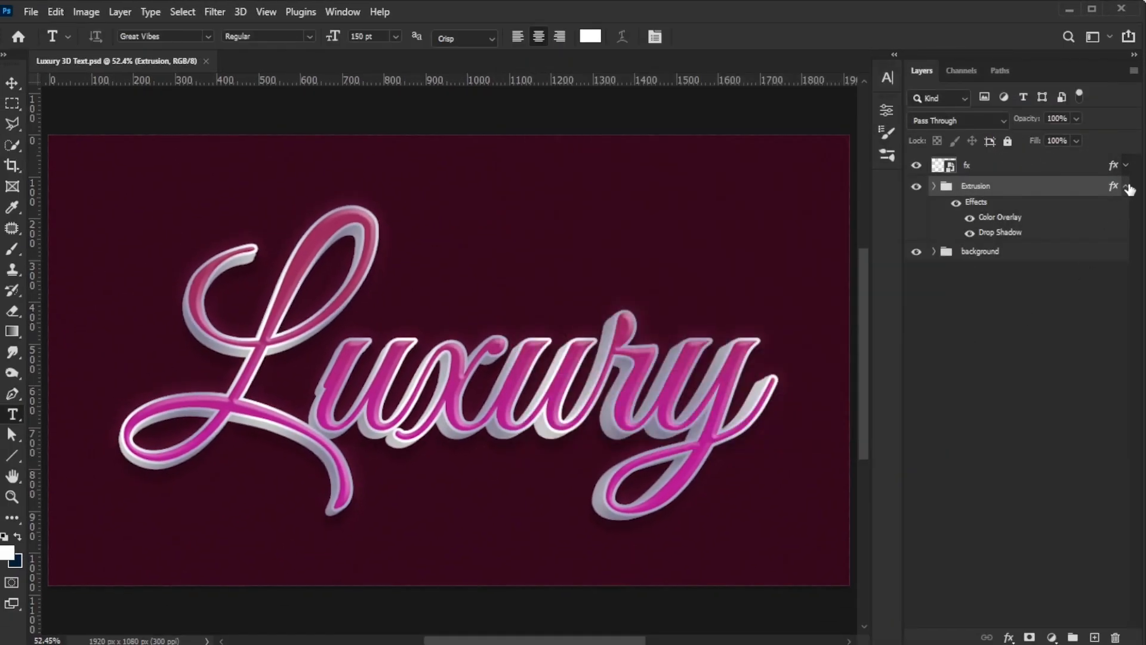
Step: Select the fx text layer and create a new empty layer above it
{"action": "left_click", "coordinate": [1127, 187]}
{"action": "left_click", "coordinate": [1038, 170]}
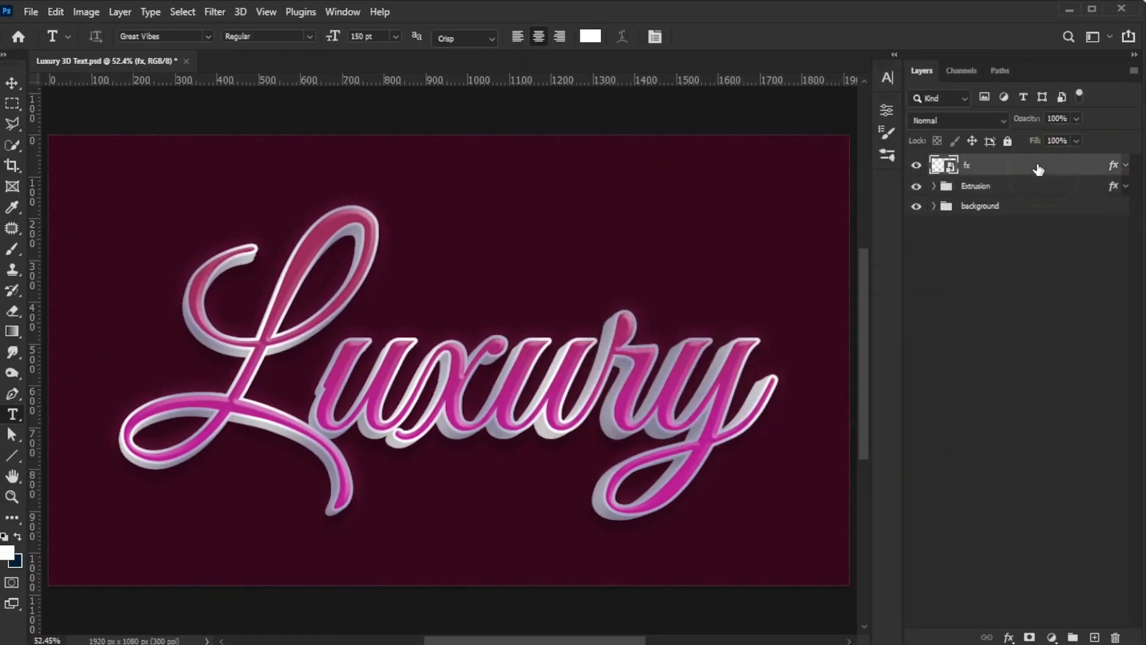
{"action": "left_click", "coordinate": [1094, 638]}
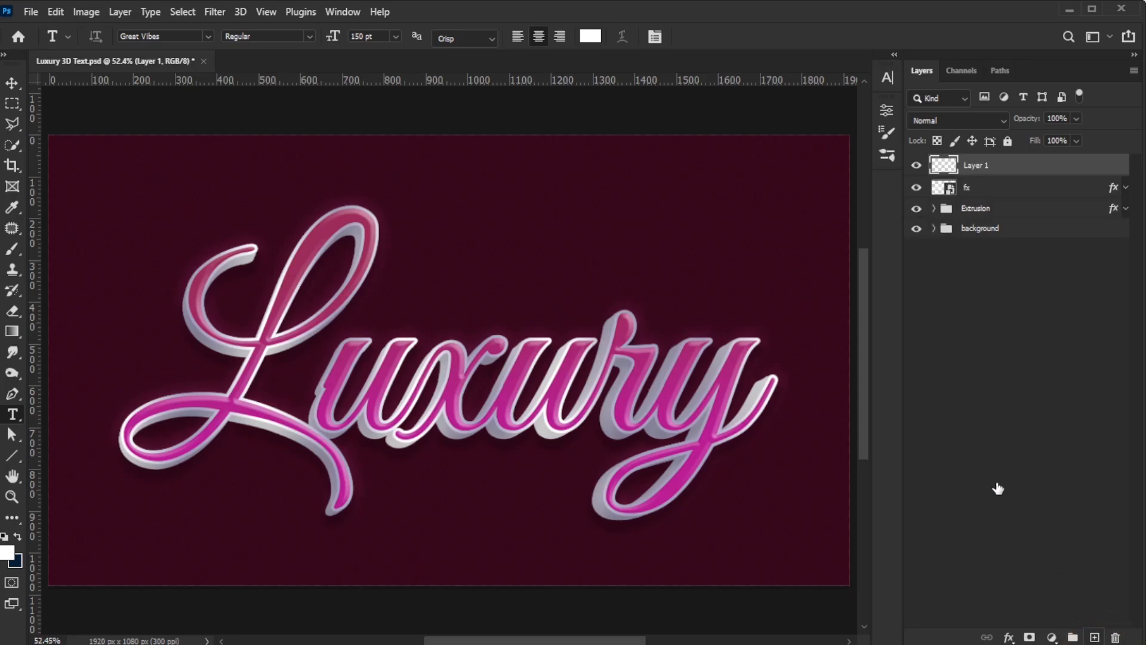
Step: Switch to the Brush tool and choose the Lens Flare 1 brush preset
{"action": "left_click", "coordinate": [12, 250]}
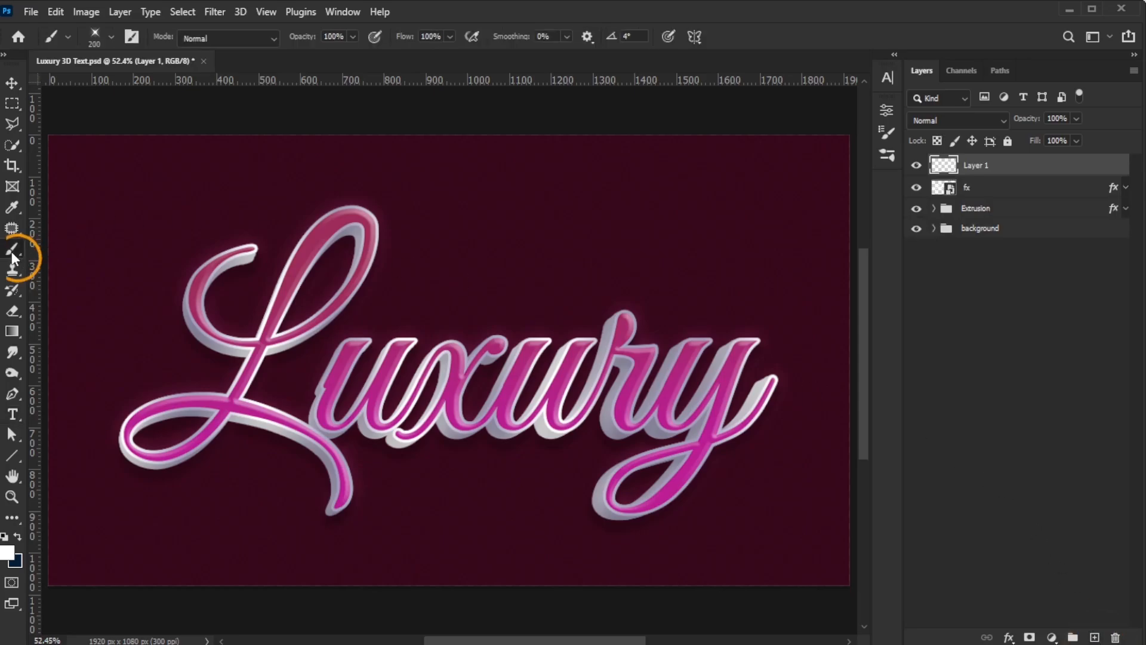
{"action": "left_click", "coordinate": [111, 37]}
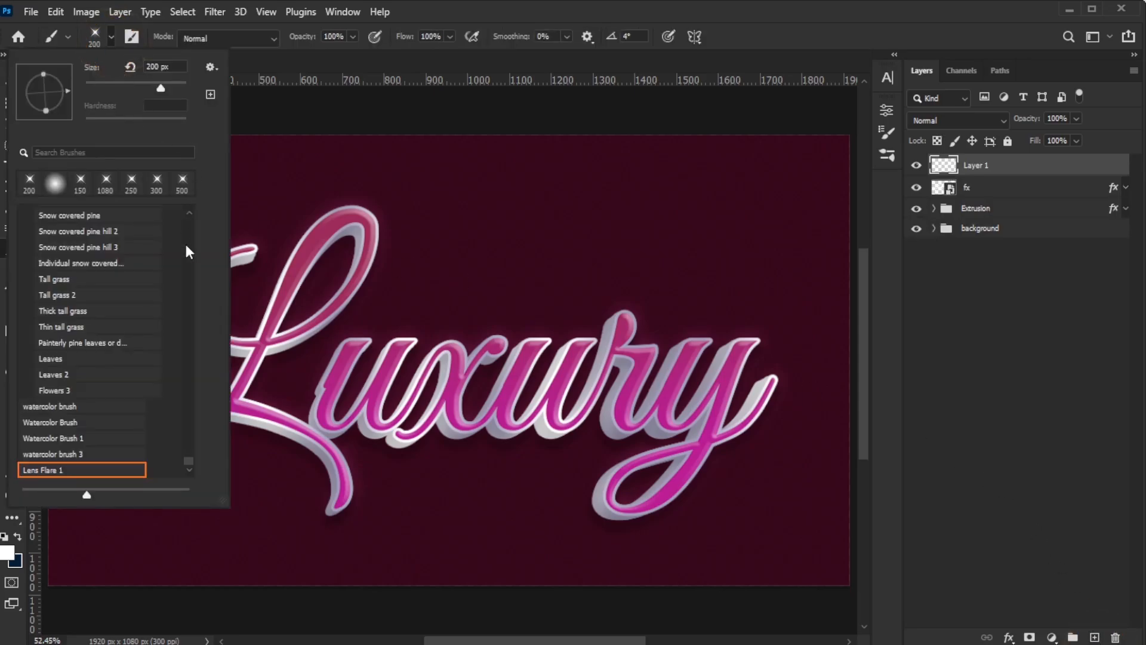
{"action": "left_click", "coordinate": [57, 472]}
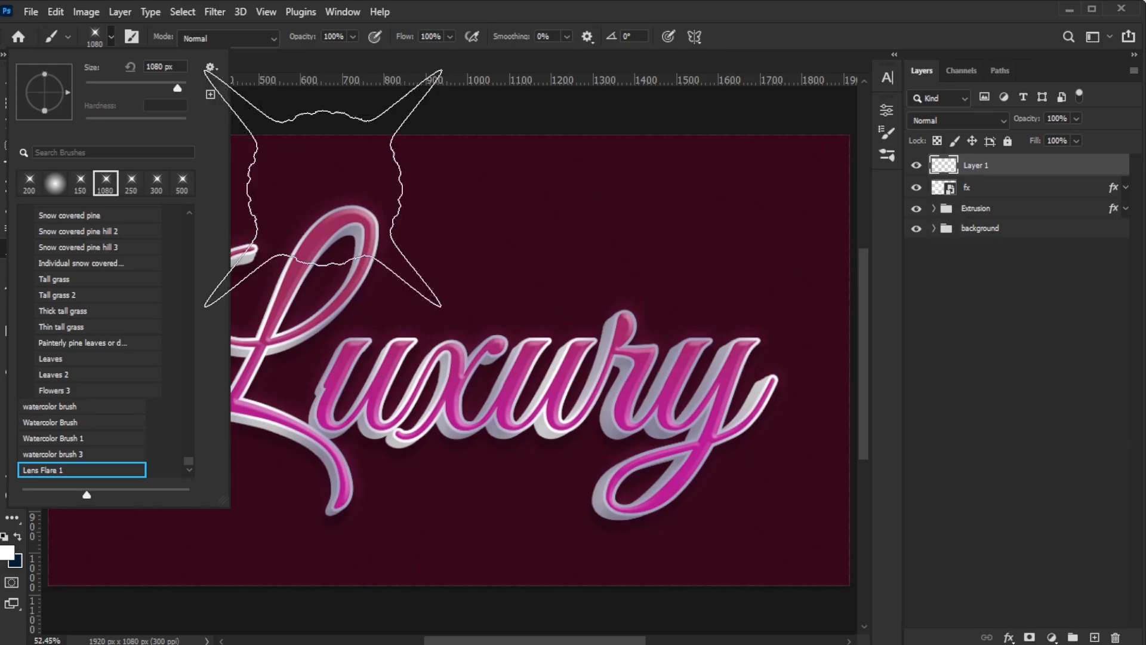
{"action": "left_click", "coordinate": [355, 38]}
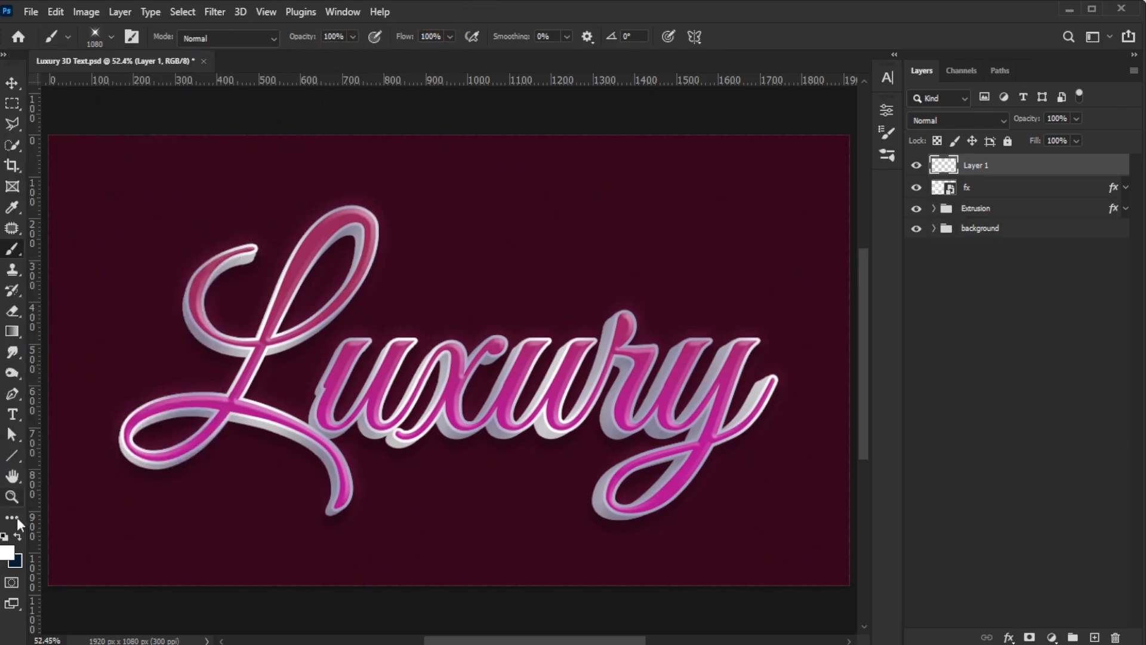
Step: Set the foreground colour to white (ffffff)
{"action": "left_click", "coordinate": [6, 554]}
{"action": "left_click_drag", "start_coordinate": [615, 346], "coordinate": [540, 205]}
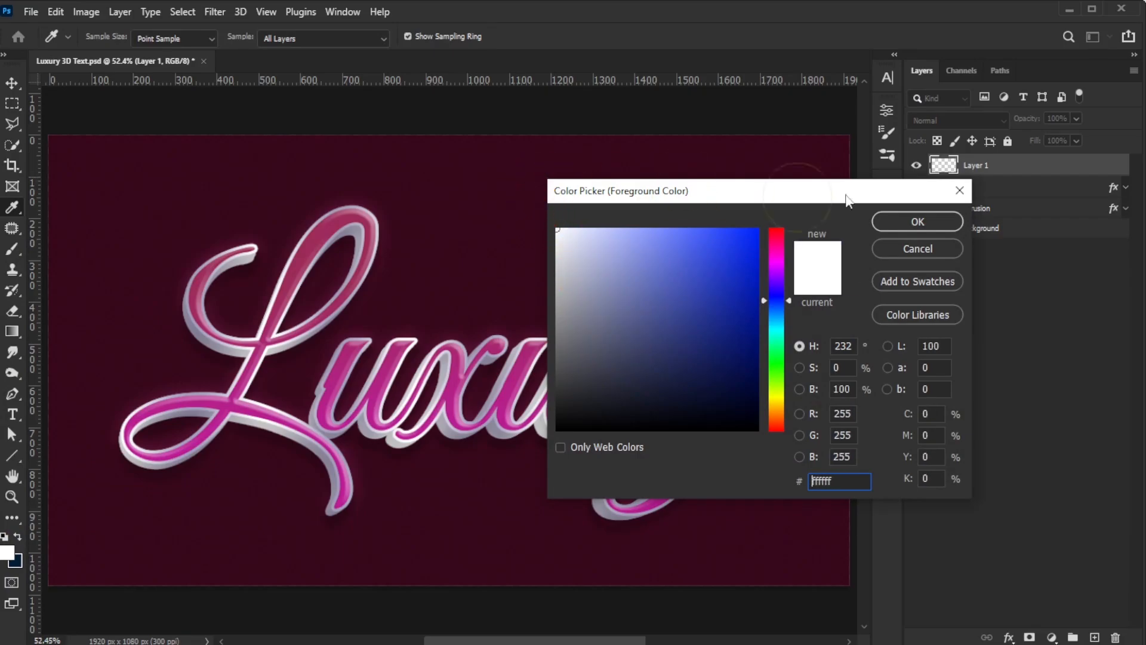
{"action": "left_click", "coordinate": [892, 223]}
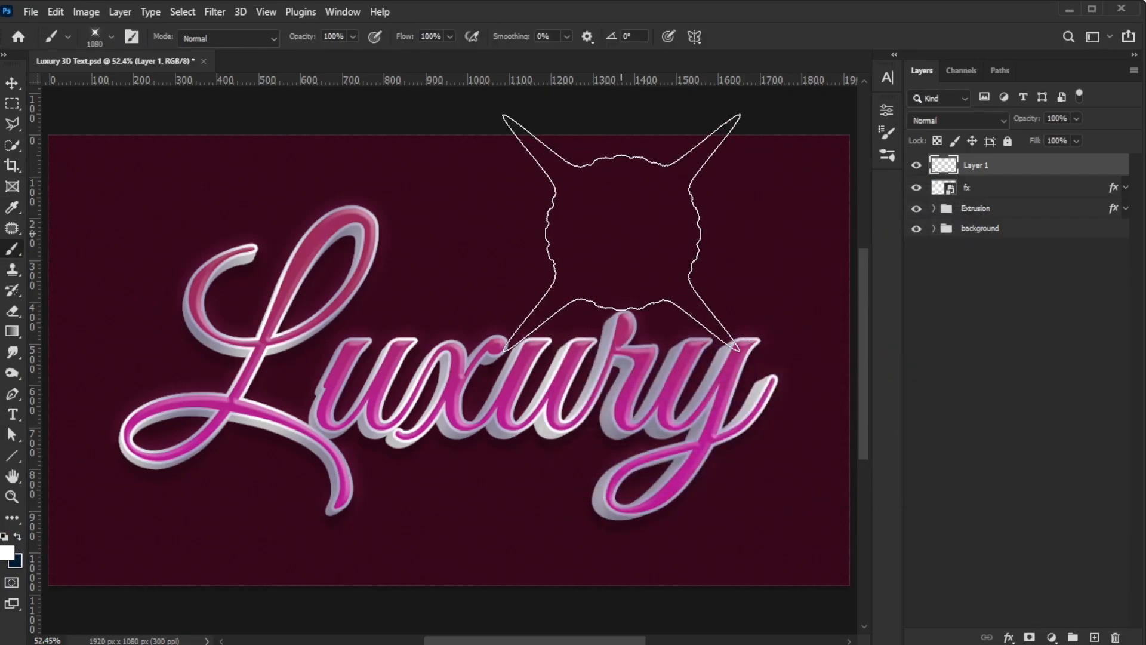
Step: Reduce the brush size to 175 px and stamp one flare at the top of the L
{"action": "key", "text": "bracketleft"}
{"action": "key", "text": "bracketleft"}
{"action": "key", "text": "bracketleft"}
{"action": "key", "text": "bracketleft"}
{"action": "key", "text": "bracketleft"}
{"action": "key", "text": "bracketleft"}
{"action": "key", "text": "bracketleft"}
{"action": "key", "text": "bracketleft"}
{"action": "key", "text": "bracketleft"}
{"action": "key", "text": "bracketleft"}
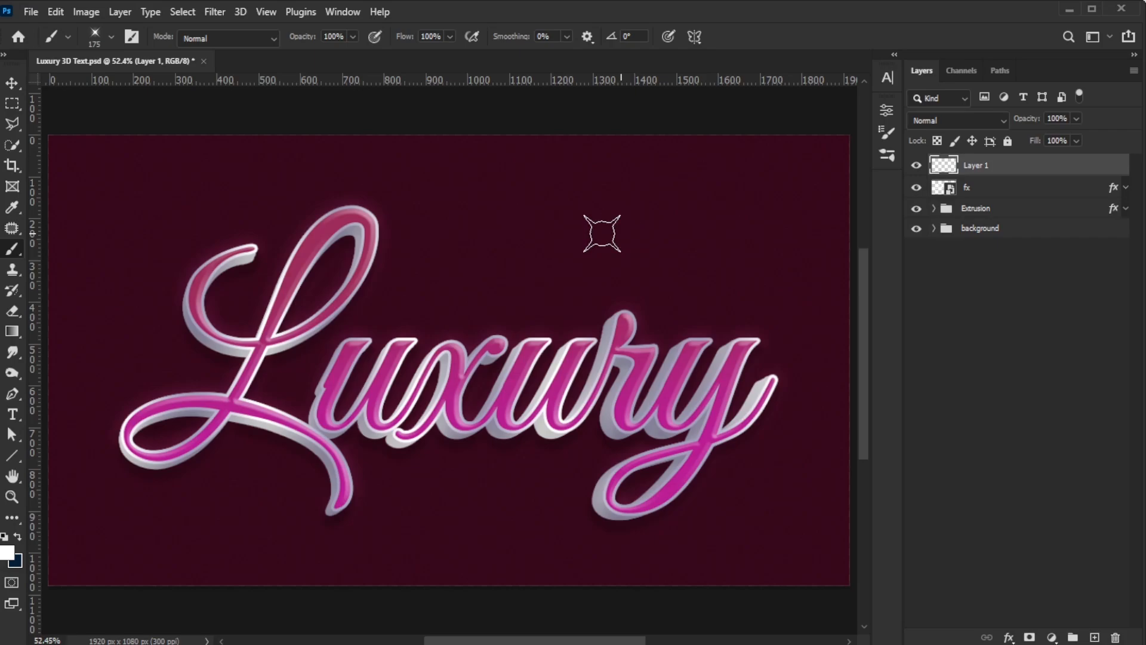
{"action": "left_click", "coordinate": [366, 207]}
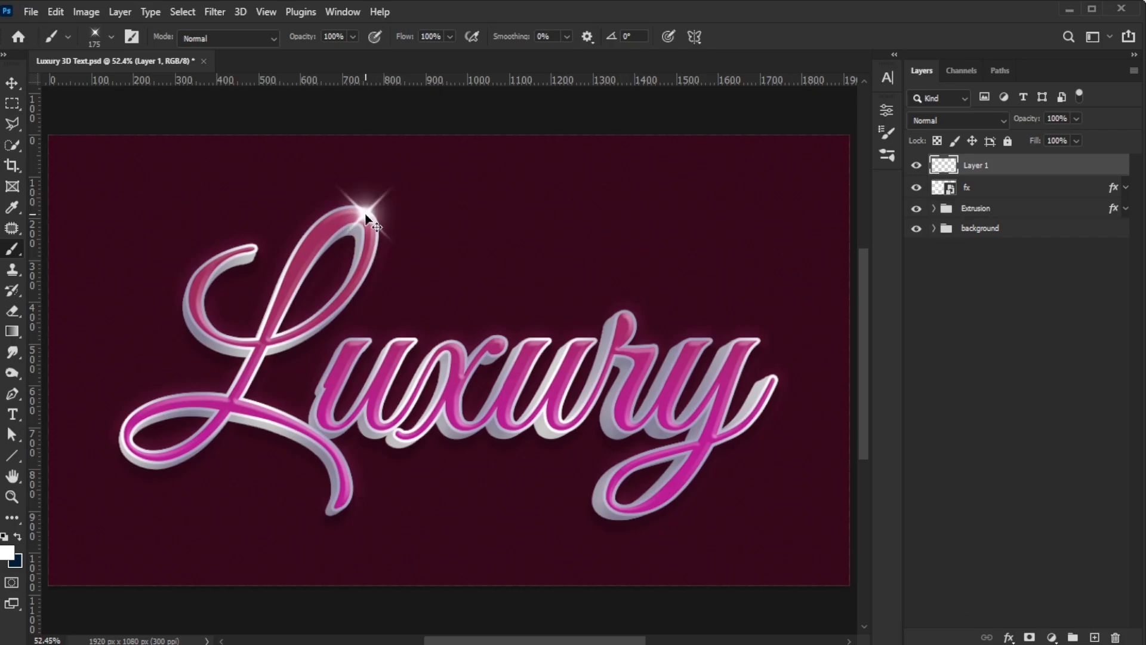
Step: Duplicate the flare several times, placing copies at highlight points along the Luxury lettering
{"action": "key", "text": "ctrl+t"}
{"action": "left_click_drag", "start_coordinate": [401, 180], "coordinate": [502, 341]}
{"action": "key", "text": "Return"}
{"action": "key", "text": "v"}
{"action": "left_click_drag", "start_coordinate": [502, 342], "coordinate": [628, 313]}
{"action": "left_click_drag", "start_coordinate": [629, 313], "coordinate": [757, 342]}
{"action": "left_click_drag", "start_coordinate": [756, 342], "coordinate": [359, 492]}
{"action": "left_click_drag", "start_coordinate": [359, 491], "coordinate": [127, 428]}
{"action": "left_click_drag", "start_coordinate": [127, 429], "coordinate": [357, 344]}
{"action": "left_click_drag", "start_coordinate": [357, 344], "coordinate": [530, 432]}
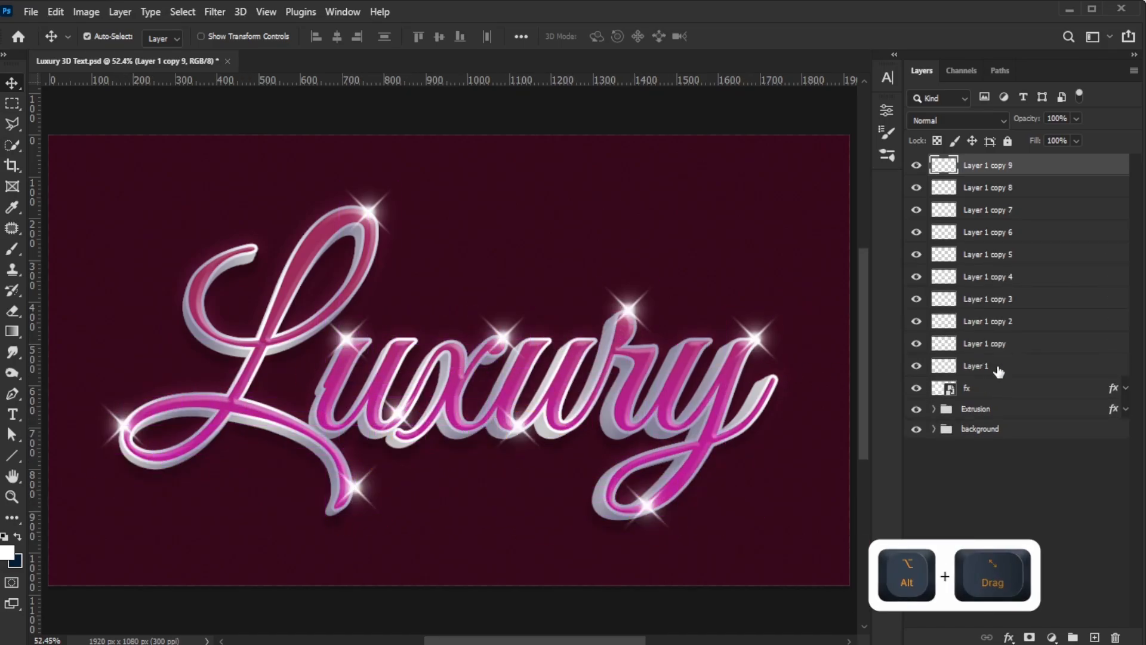
Step: Select all flare layers, set their blend mode to Linear Dodge (Add) and fill to 50%
{"action": "left_click", "coordinate": [1003, 366], "text": "shift"}
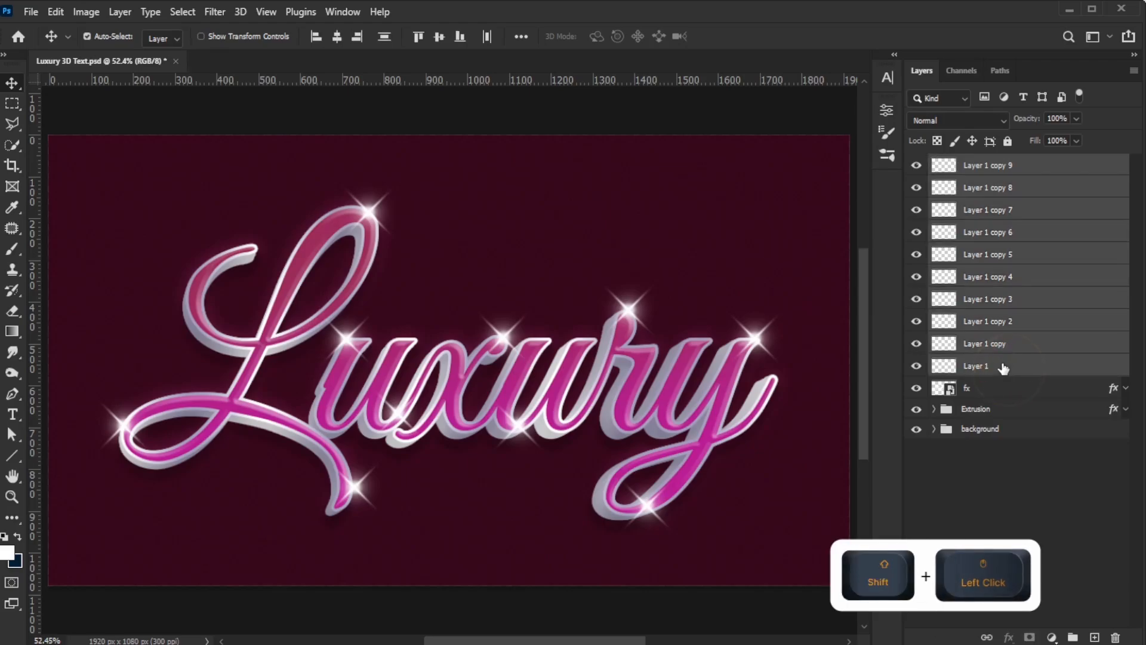
{"action": "left_click", "coordinate": [1000, 120]}
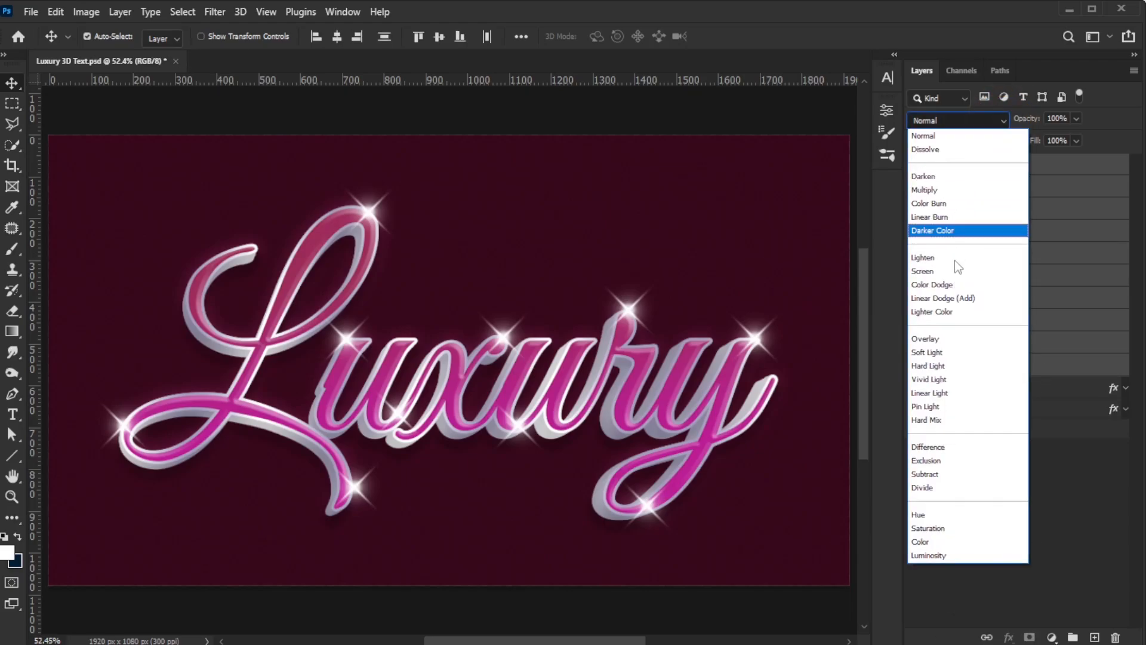
{"action": "left_click", "coordinate": [961, 299]}
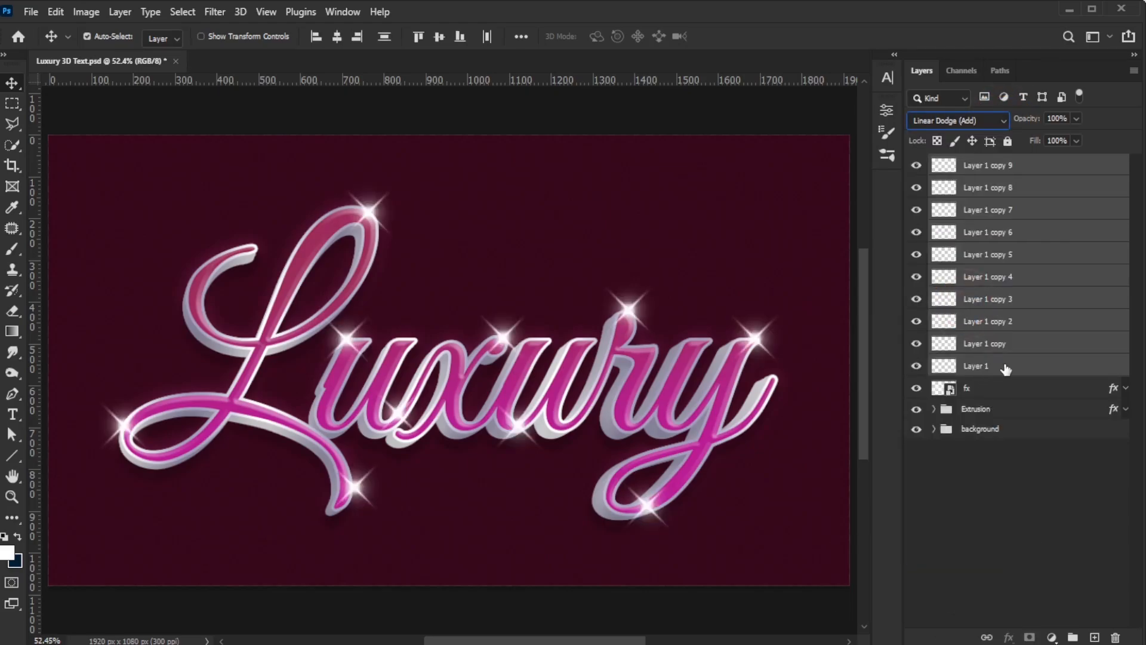
{"action": "left_click", "coordinate": [1056, 141]}
{"action": "key", "text": "Return"}
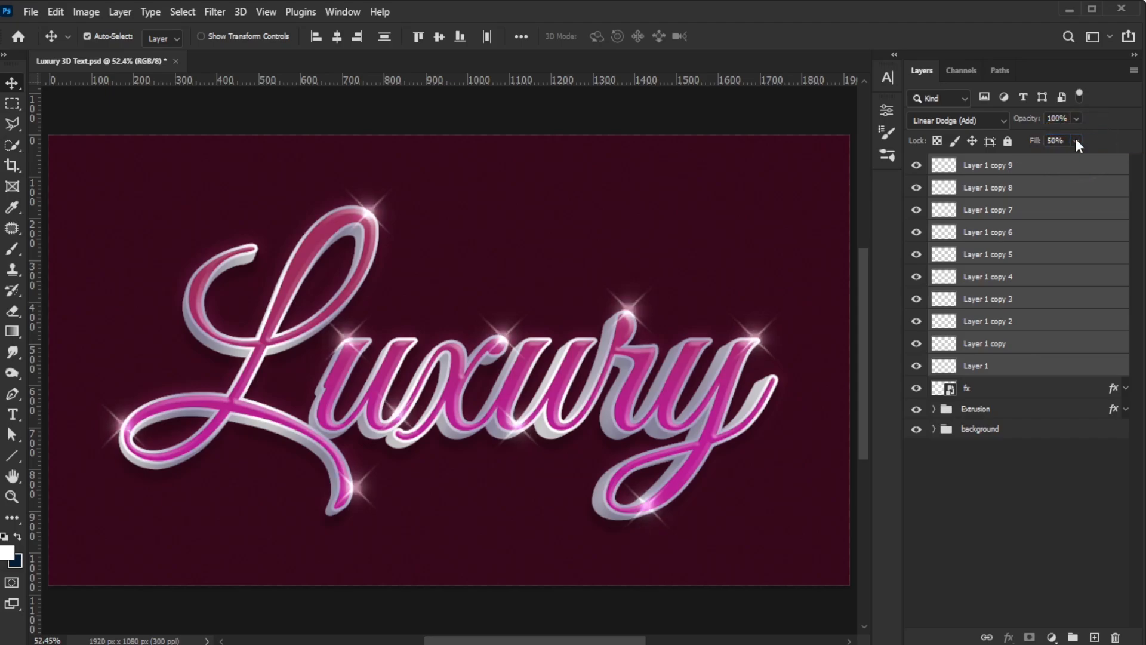
Step: Group the flare layers and rename the group Flares
{"action": "left_click", "coordinate": [1072, 637]}
{"action": "double_click", "coordinate": [975, 163]}
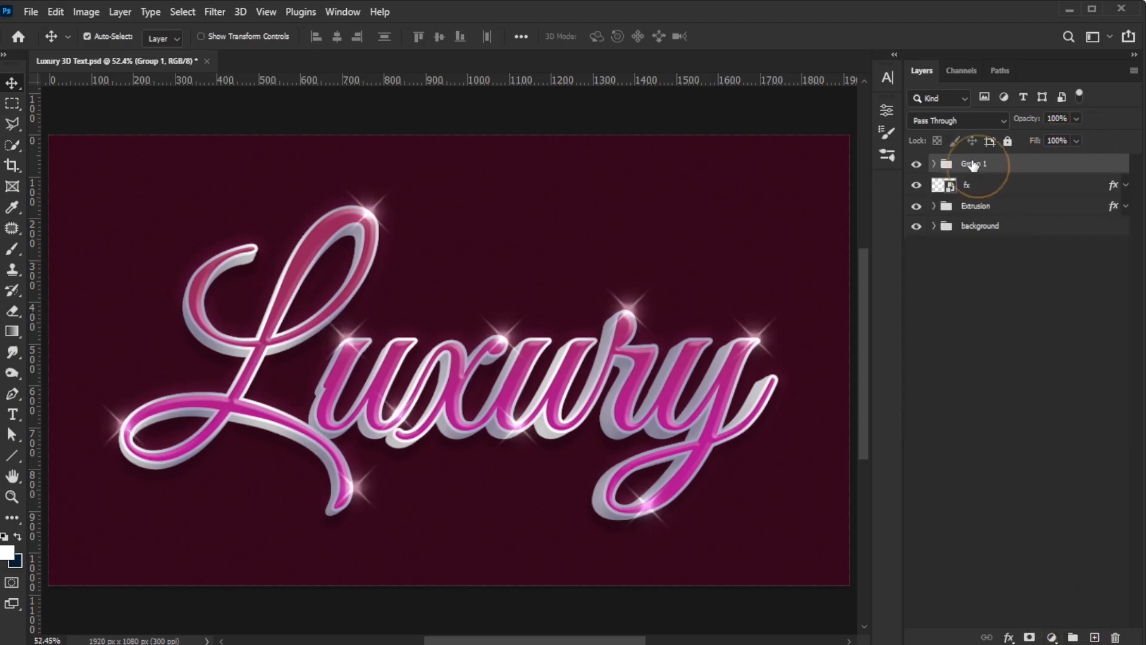
{"action": "type", "text": "Flares"}
{"action": "key", "text": "Return"}
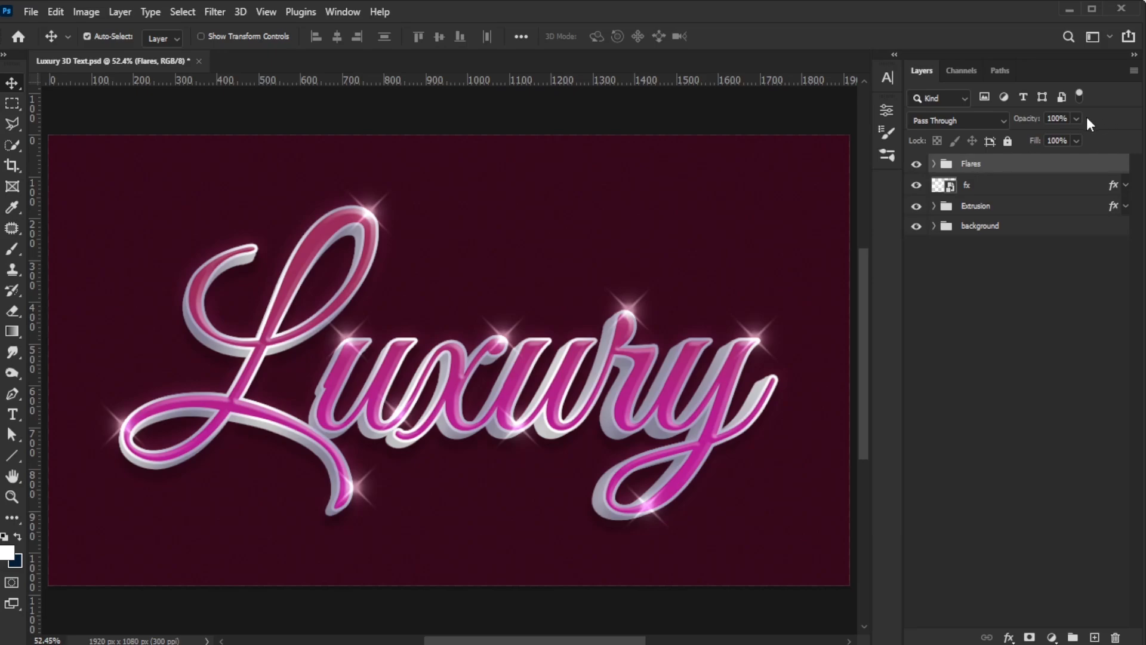
Step: Set the Flares group opacity to 50%
{"action": "left_click", "coordinate": [1049, 120]}
{"action": "type", "text": "74"}
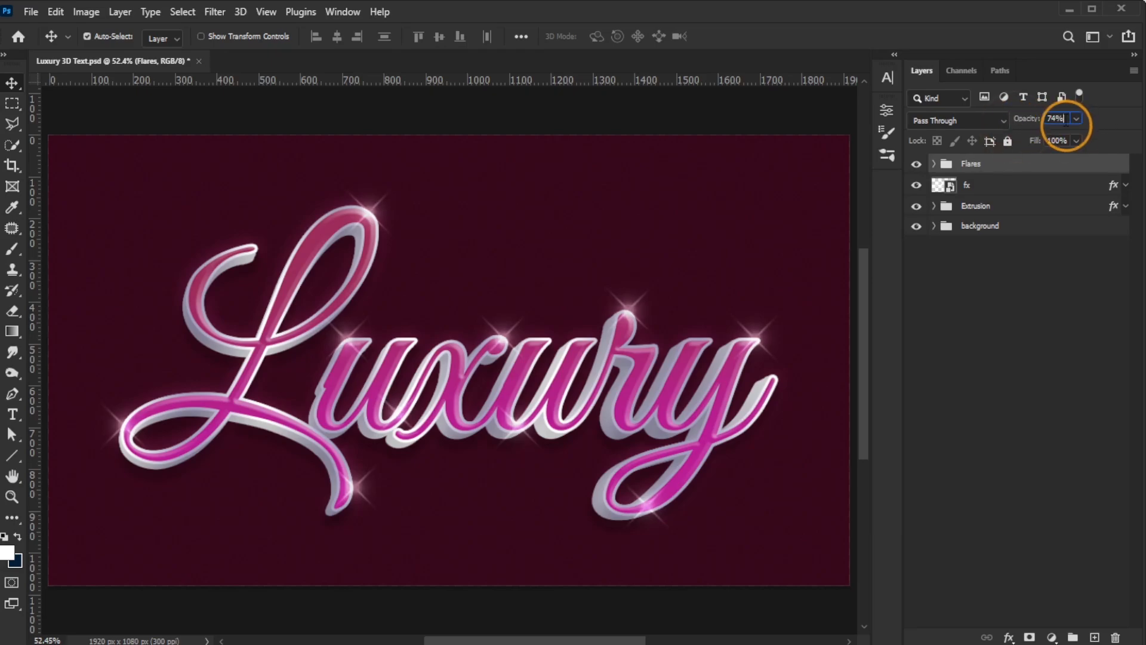
{"action": "type", "text": "50"}
{"action": "key", "text": "Return"}
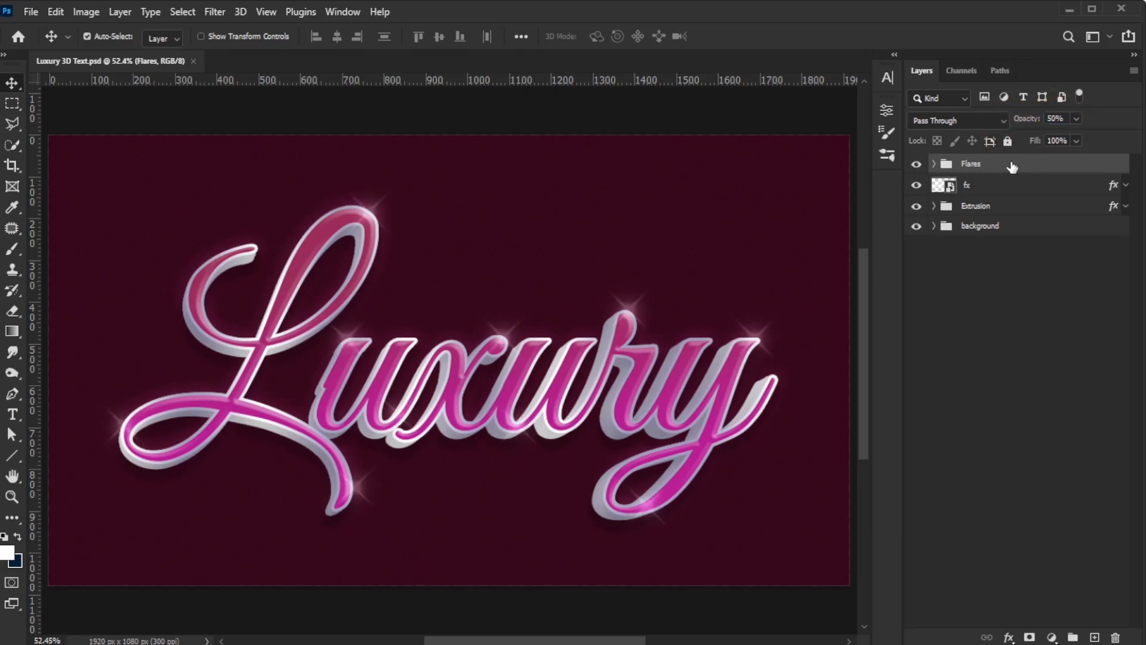
Step: Add a Gradient Fill layer above Color Fill 2 inside the background group using a black-to-white Basics gradient
{"action": "left_click", "coordinate": [934, 226]}
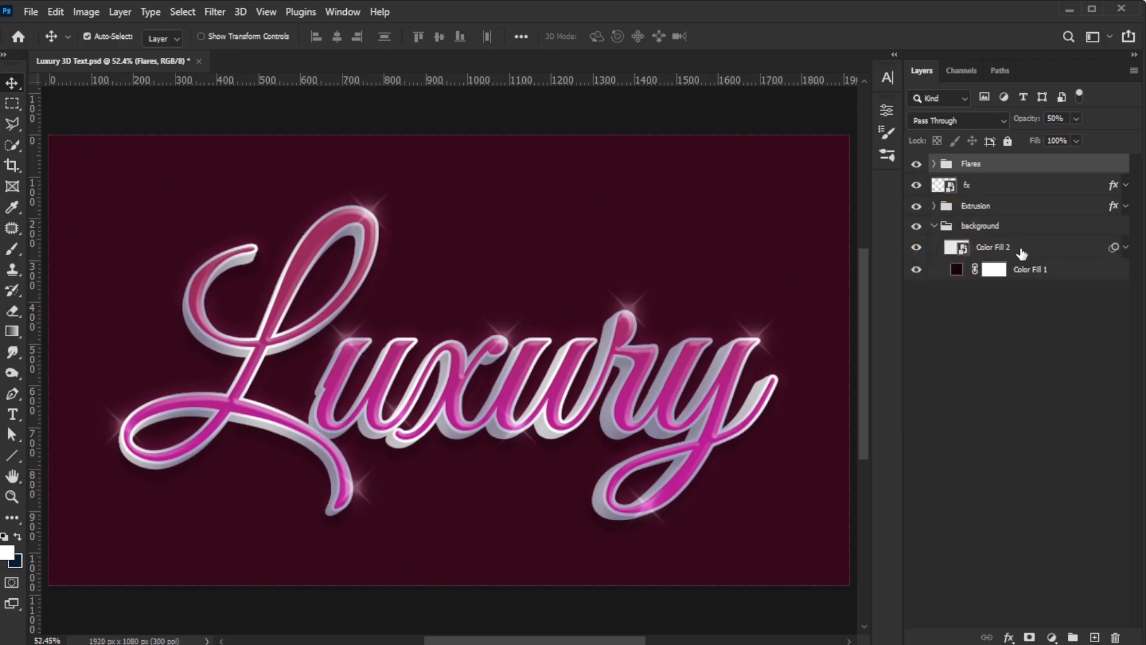
{"action": "left_click", "coordinate": [1022, 252]}
{"action": "left_click", "coordinate": [1052, 635]}
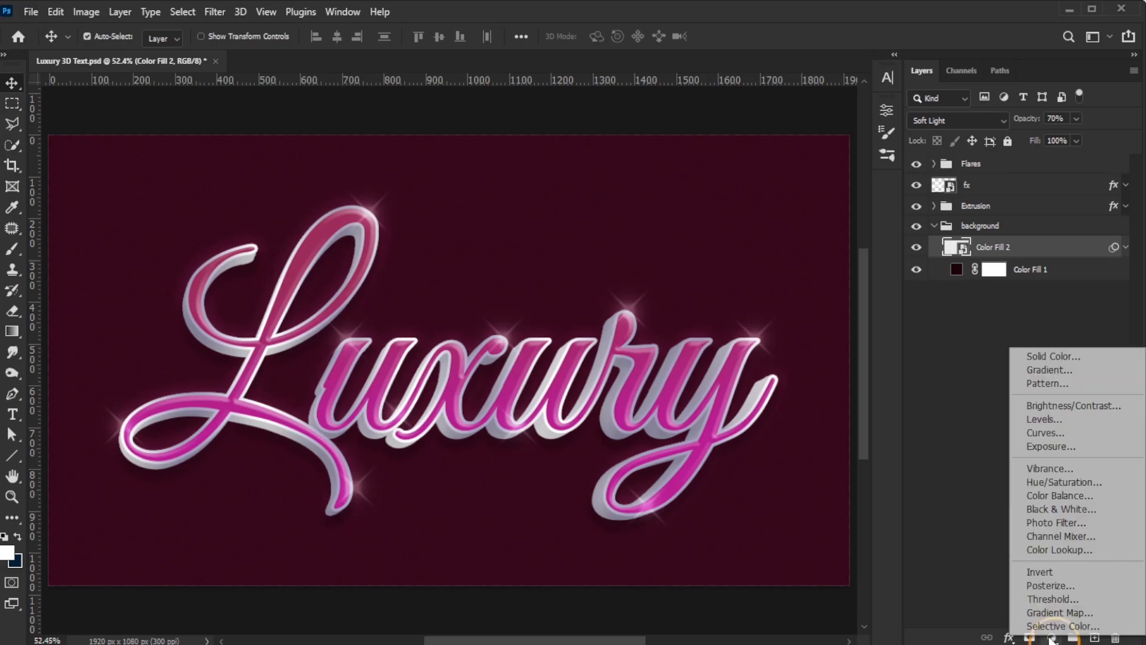
{"action": "left_click", "coordinate": [1079, 368]}
{"action": "left_click", "coordinate": [951, 319]}
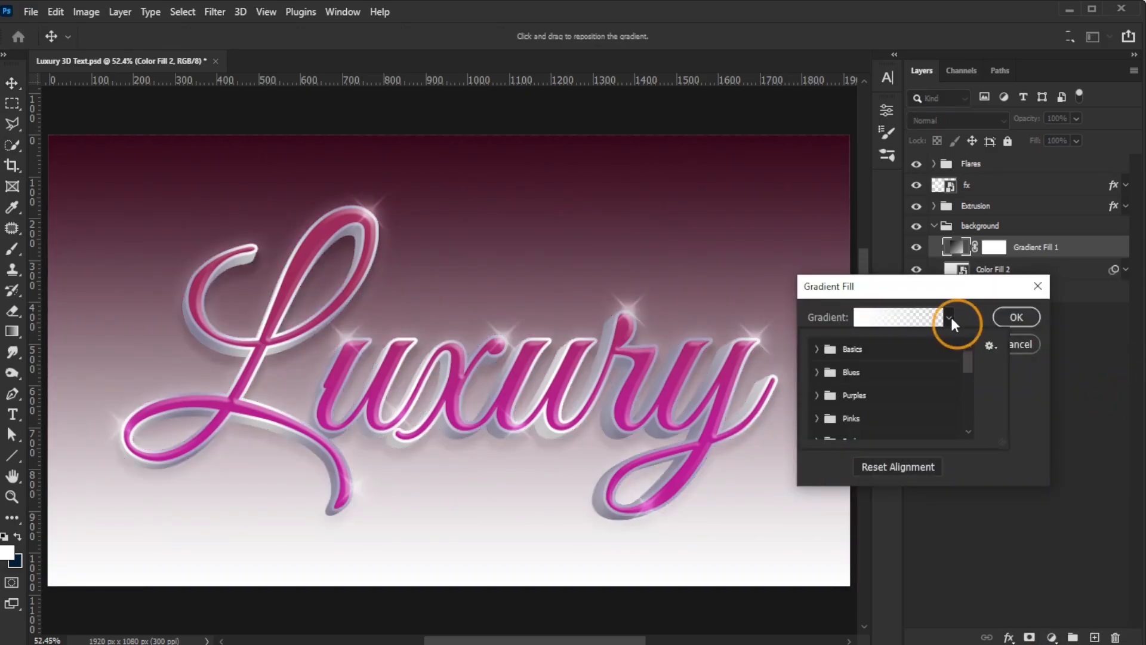
{"action": "left_click", "coordinate": [817, 349]}
{"action": "left_click", "coordinate": [887, 373]}
Step: Set the gradient fill to a Radial style, reversed, with a scale of 300%
{"action": "left_click", "coordinate": [1036, 402]}
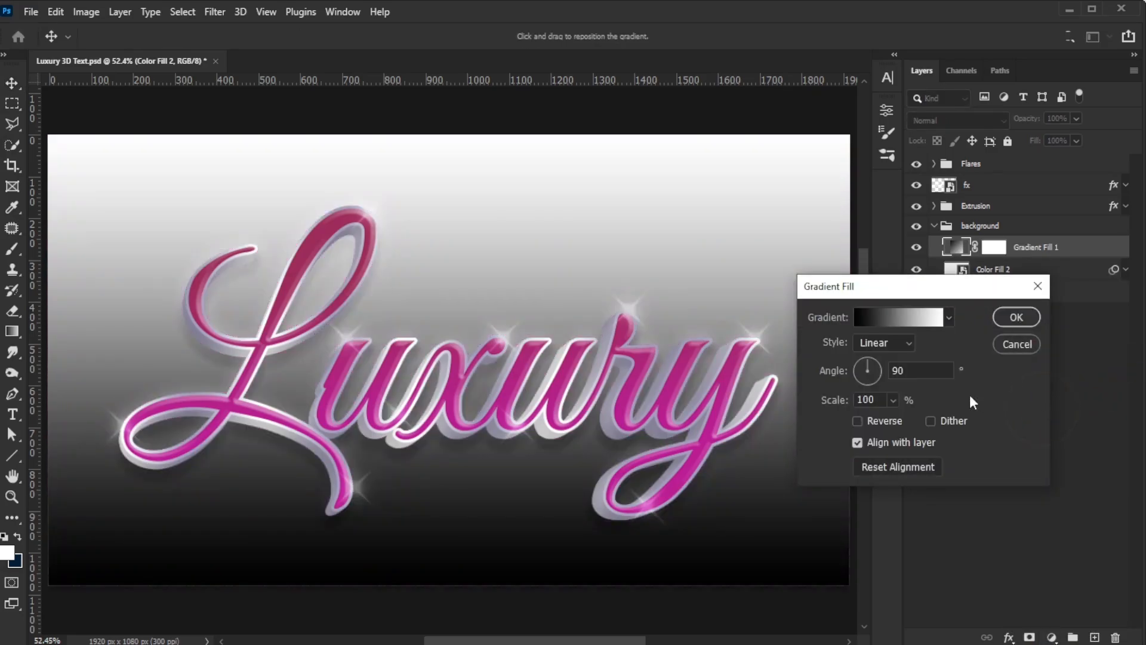
{"action": "left_click", "coordinate": [879, 345]}
{"action": "left_click", "coordinate": [881, 373]}
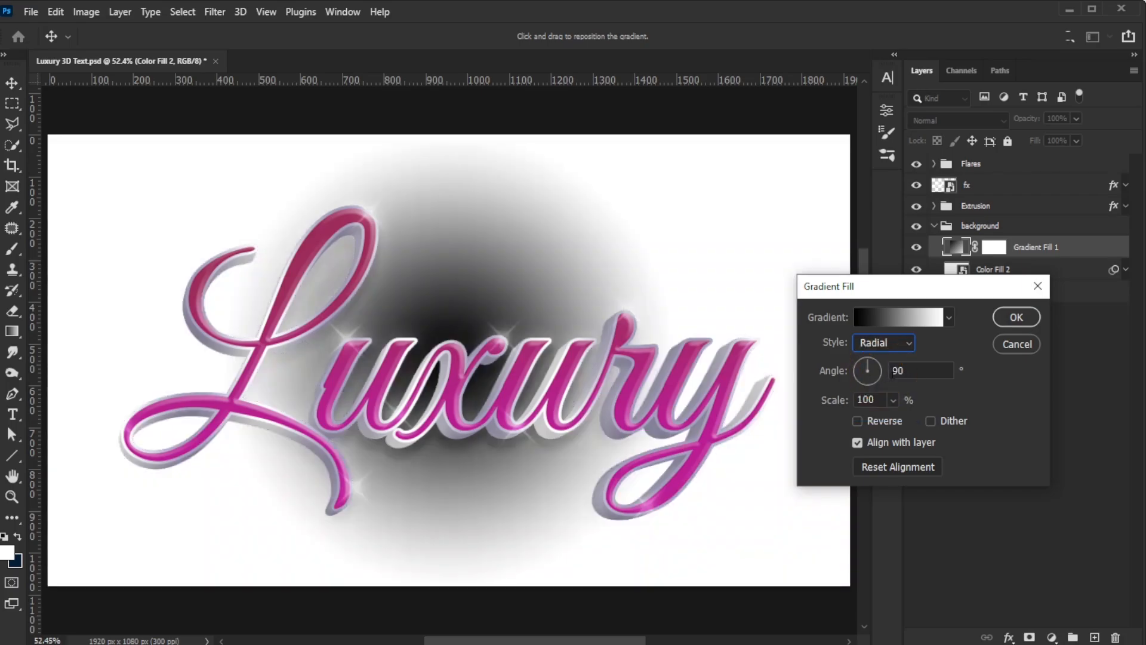
{"action": "left_click", "coordinate": [861, 420]}
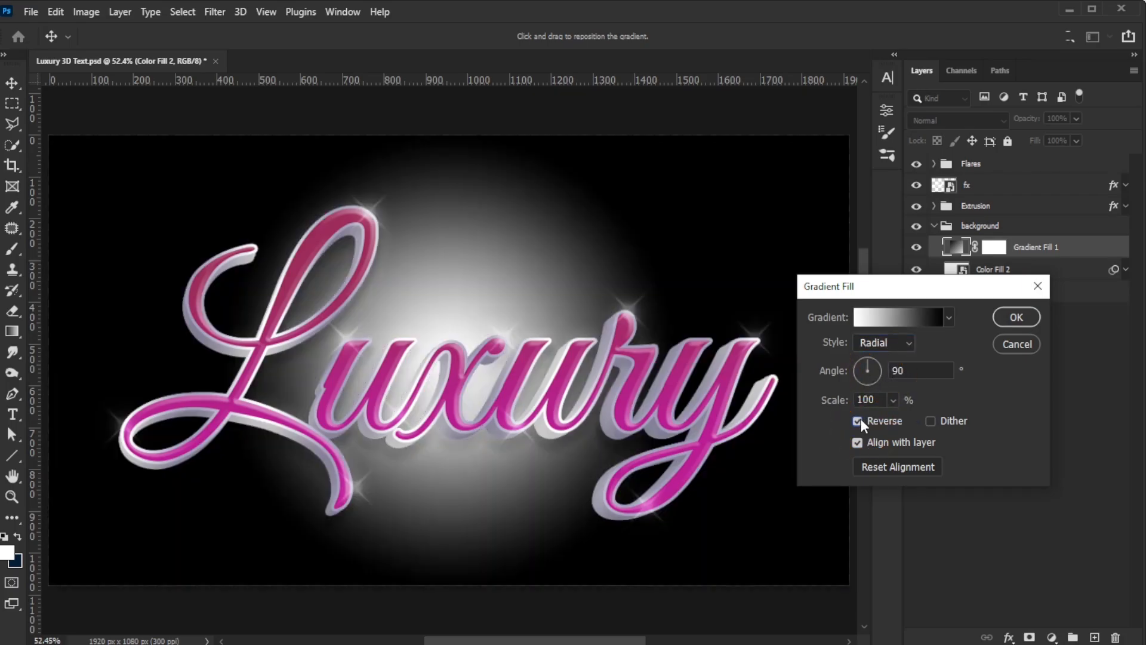
{"action": "left_click", "coordinate": [893, 399]}
{"action": "left_click_drag", "start_coordinate": [922, 419], "coordinate": [1025, 417]}
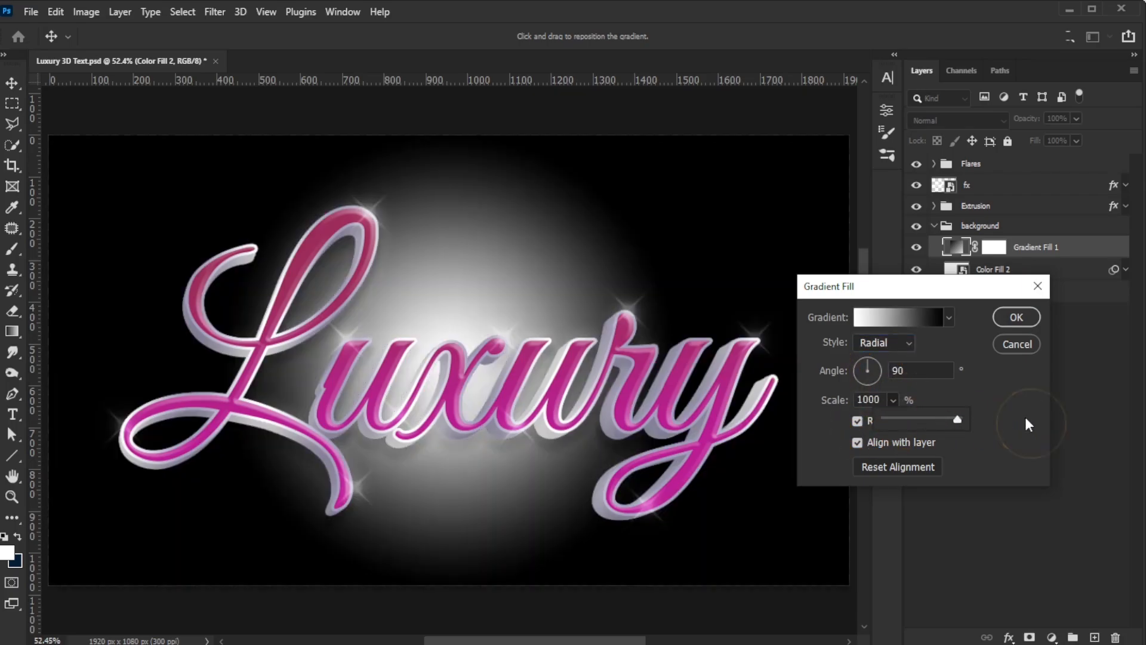
{"action": "type", "text": "300"}
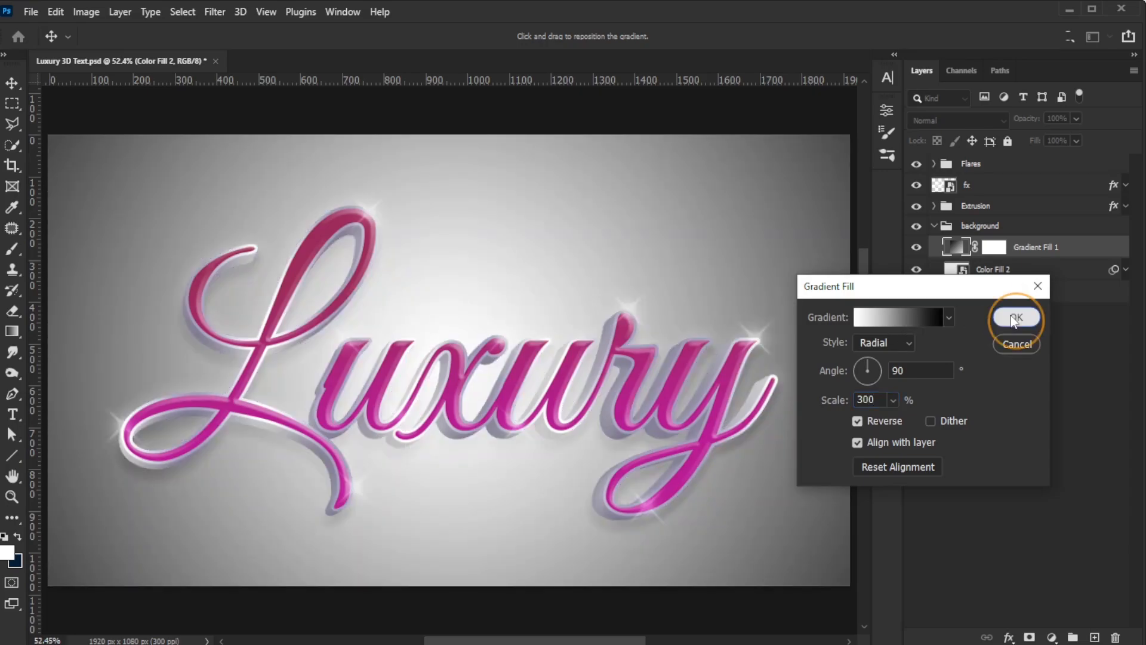
{"action": "left_click", "coordinate": [1013, 320]}
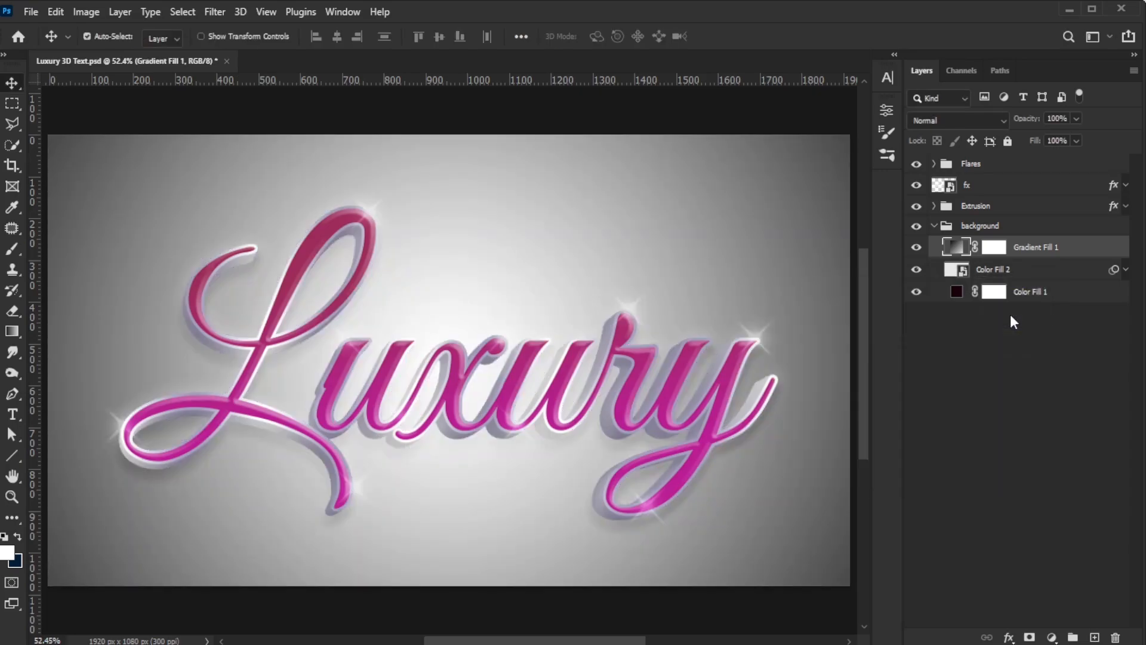
Step: Set the Gradient Fill 1 layer's blend mode to Overlay and its opacity to 50%
{"action": "left_click", "coordinate": [974, 122]}
{"action": "left_click", "coordinate": [945, 337]}
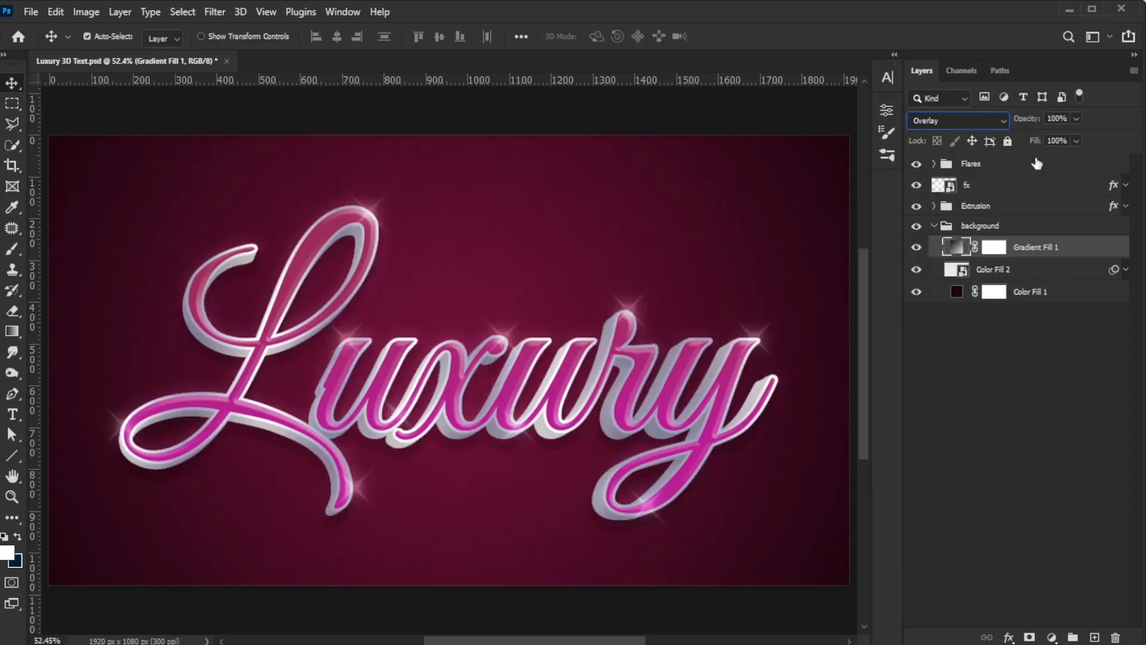
{"action": "left_click", "coordinate": [1057, 118]}
{"action": "type", "text": "50"}
{"action": "key", "text": "Return"}
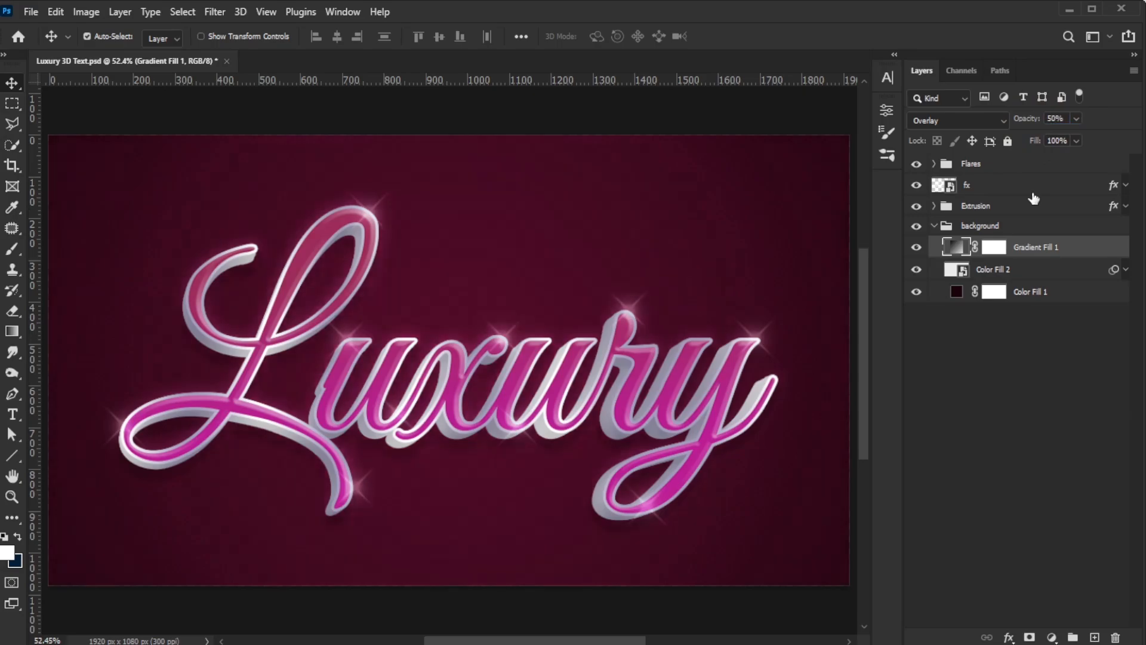
Step: Rasterize the Gradient Fill 1 layer
{"action": "right_click", "coordinate": [1026, 250]}
{"action": "left_click", "coordinate": [972, 242]}
{"action": "right_click", "coordinate": [1026, 254]}
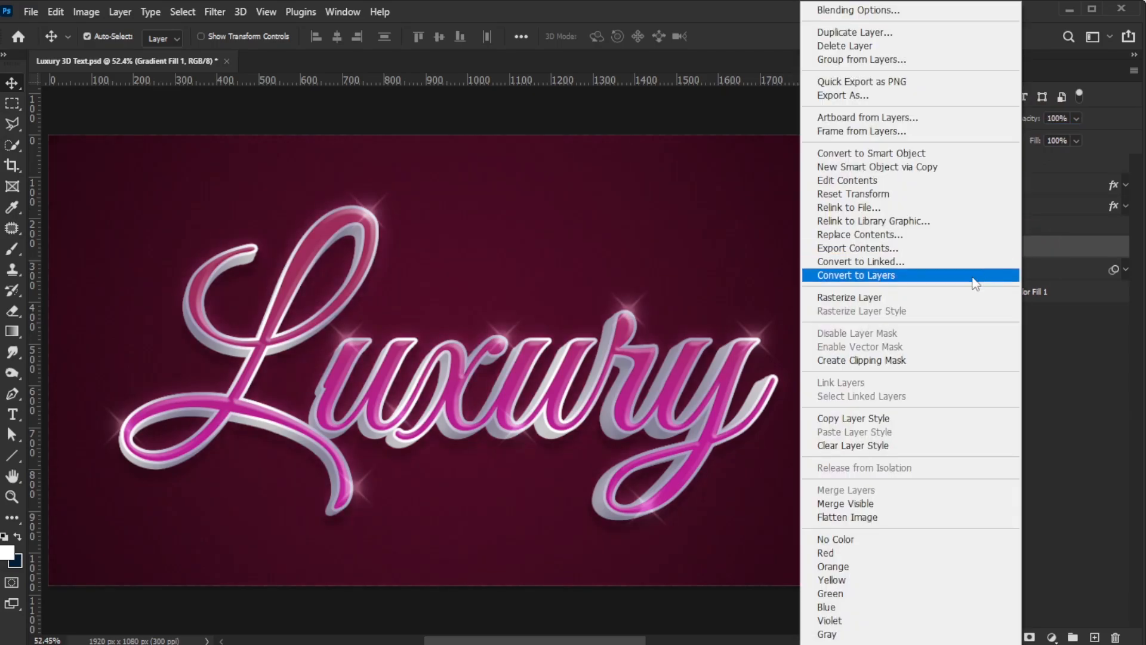
{"action": "left_click", "coordinate": [965, 293]}
Step: Free-transform the rasterized gradient layer, stretching it upward and wider beyond the canvas
{"action": "scroll", "coordinate": [718, 414], "scroll_direction": "down", "scroll_amount": 2}
{"action": "scroll", "coordinate": [718, 414], "scroll_direction": "down", "scroll_amount": 1, "text": "alt"}
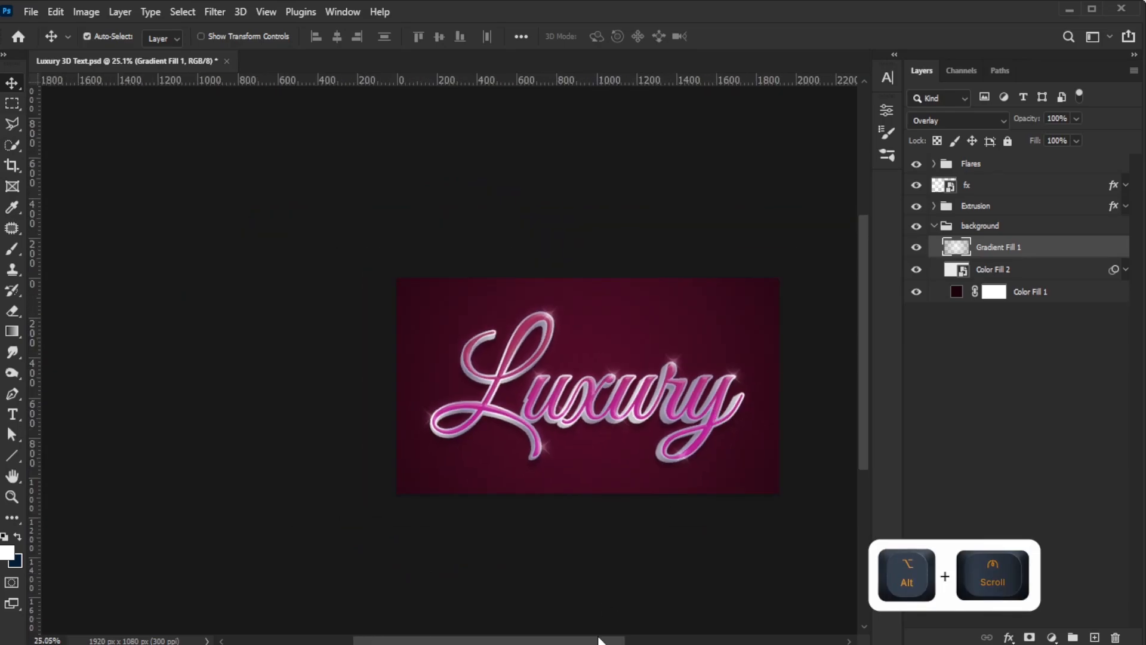
{"action": "scroll", "coordinate": [601, 529], "scroll_direction": "right", "scroll_amount": 2}
{"action": "key", "text": "ctrl+t"}
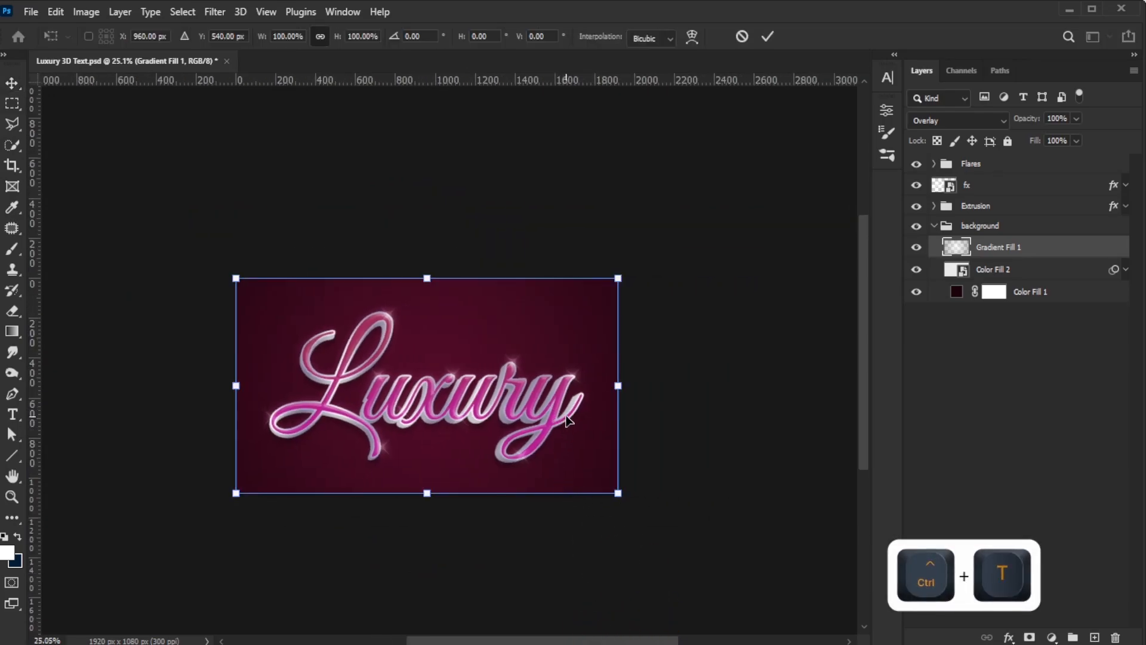
{"action": "left_click_drag", "start_coordinate": [430, 281], "coordinate": [429, 198]}
{"action": "key", "text": "ctrl+t"}
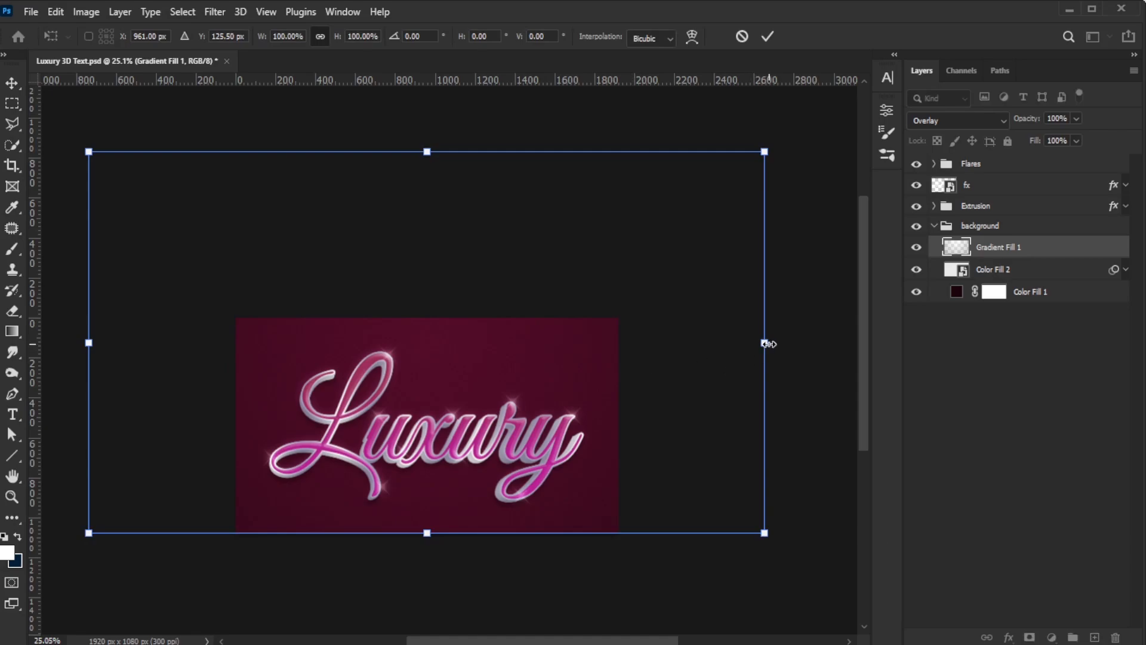
{"action": "left_click_drag", "start_coordinate": [766, 343], "coordinate": [812, 349], "text": "alt+shift"}
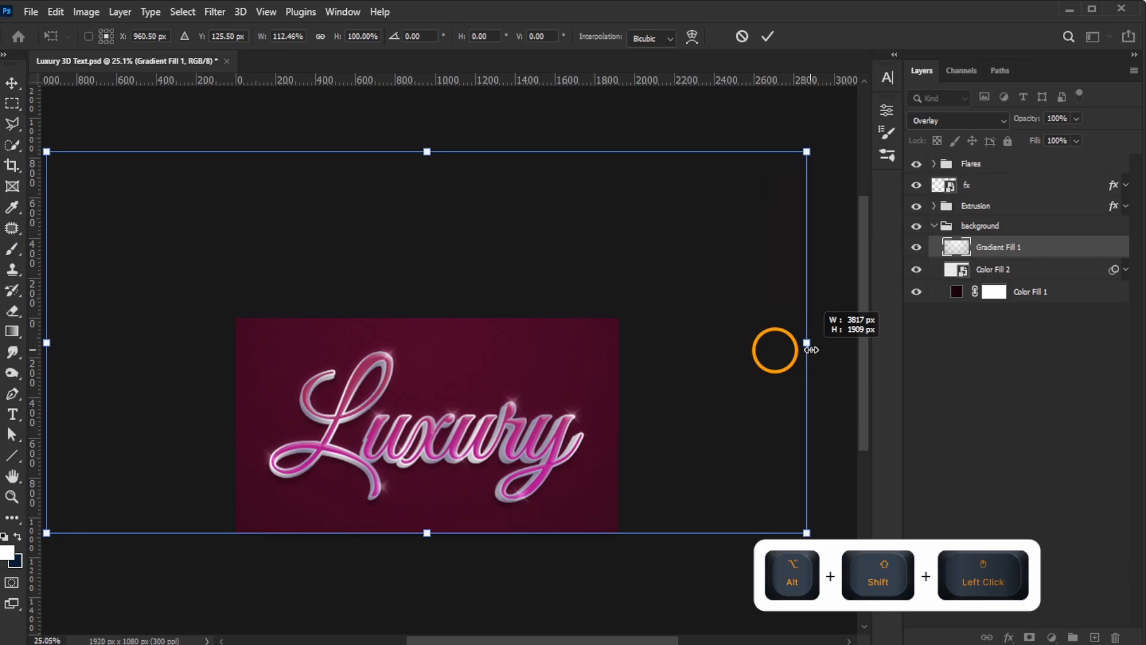
{"action": "left_click", "coordinate": [767, 36]}
Step: Duplicate the gradient layer and set the copy's opacity to 63%
{"action": "key", "text": "ctrl+0"}
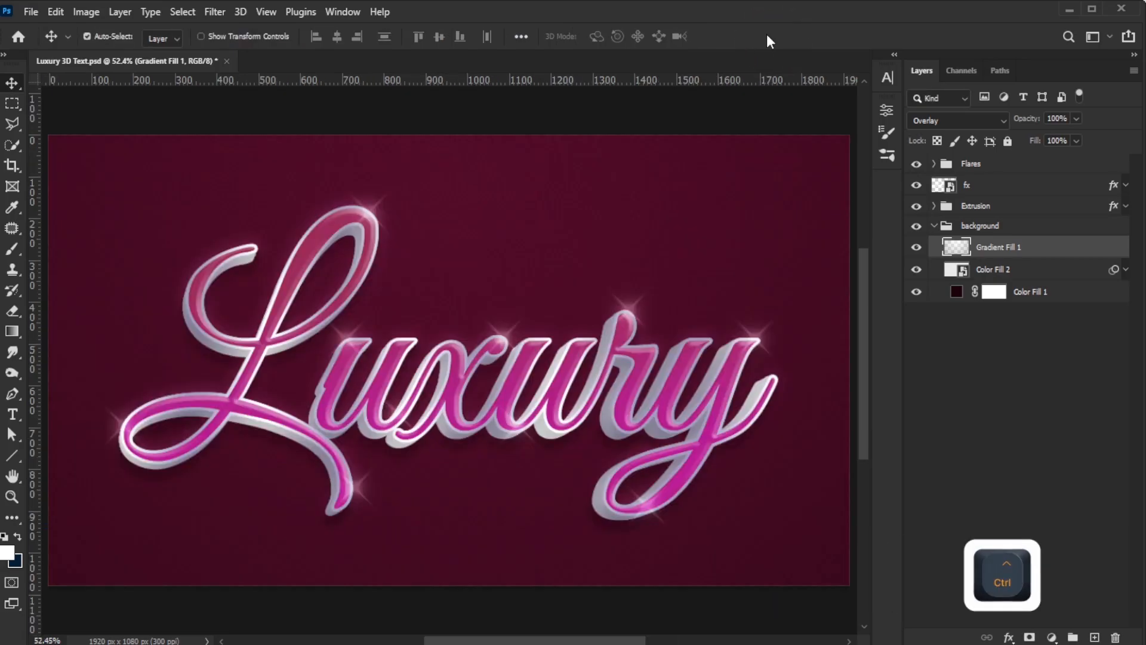
{"action": "key", "text": "ctrl+j"}
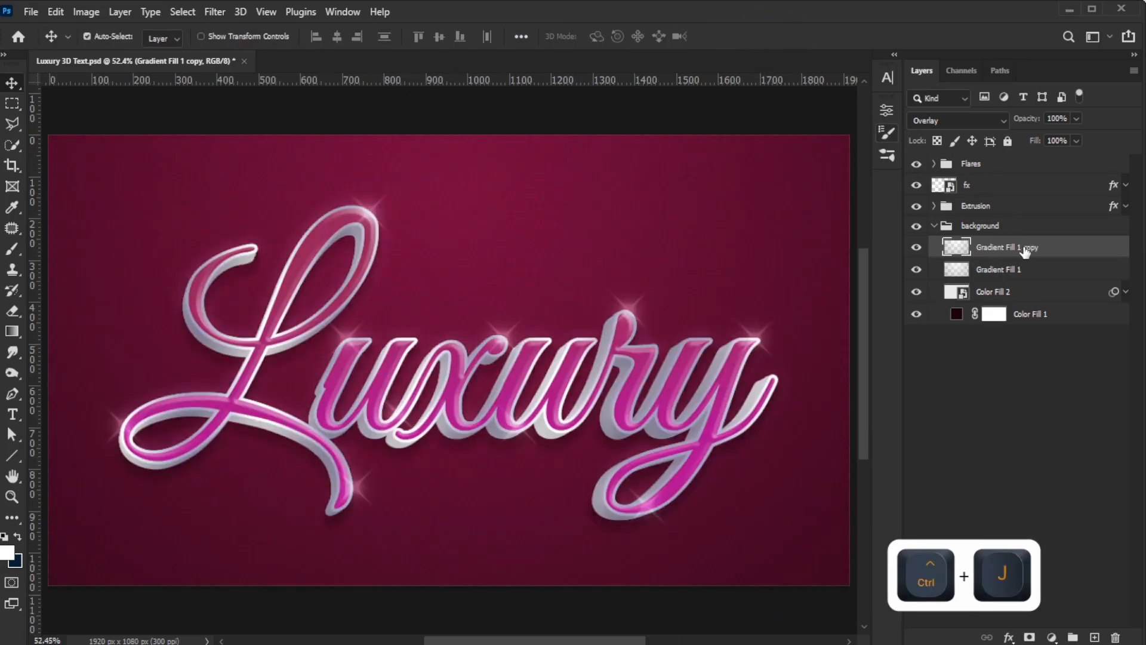
{"action": "mouse_move", "coordinate": [1036, 122]}
{"action": "left_mouse_down"}
{"action": "mouse_move", "coordinate": [997, 118]}
{"action": "mouse_move", "coordinate": [1030, 123]}
{"action": "left_mouse_up"}
{"action": "left_click", "coordinate": [1028, 121]}
Step: Rename the original gradient layer highlight 1 and the copy highlight 2
{"action": "double_click", "coordinate": [999, 270]}
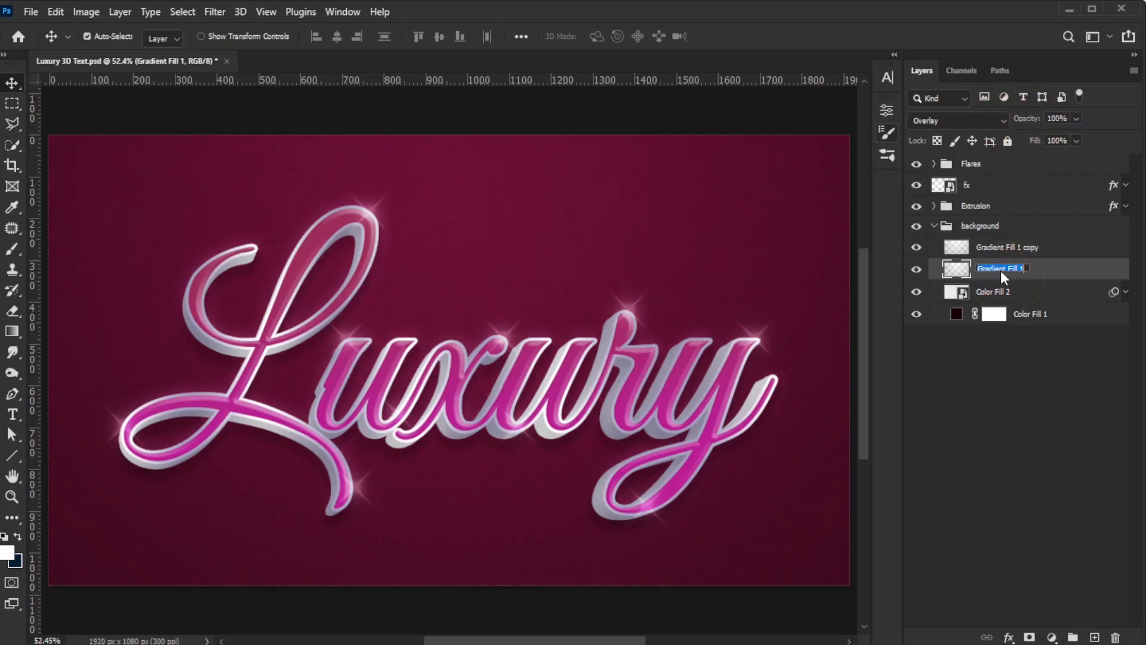
{"action": "type", "text": "highlight 1"}
{"action": "key", "text": "Return"}
{"action": "double_click", "coordinate": [1003, 247]}
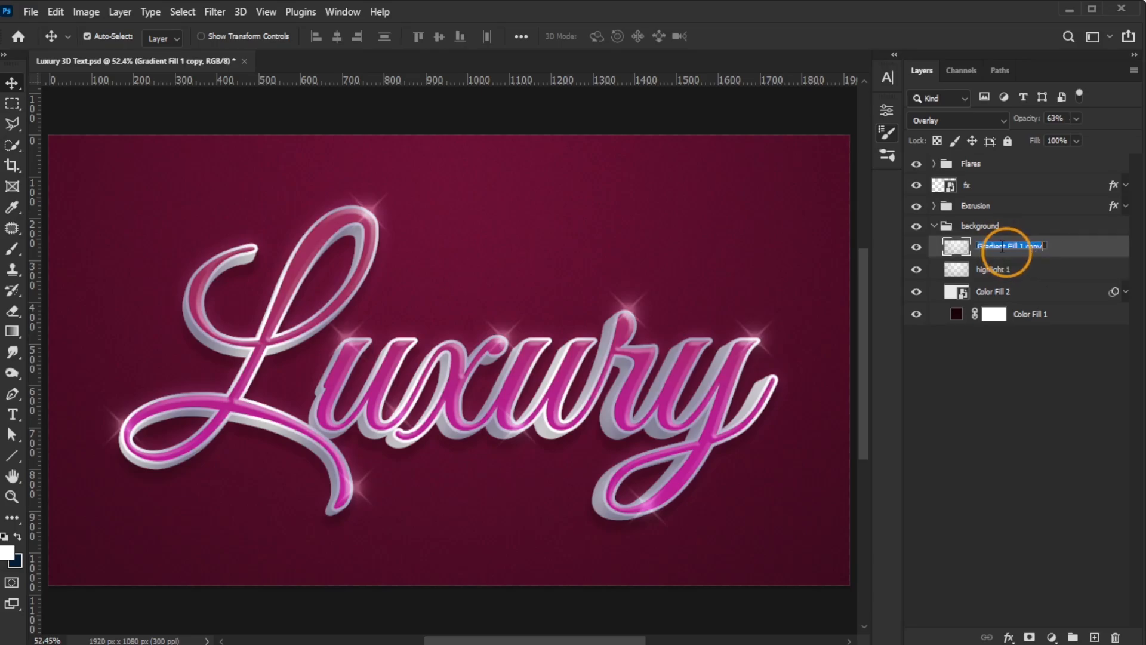
{"action": "type", "text": "highlight 2"}
{"action": "key", "text": "Return"}
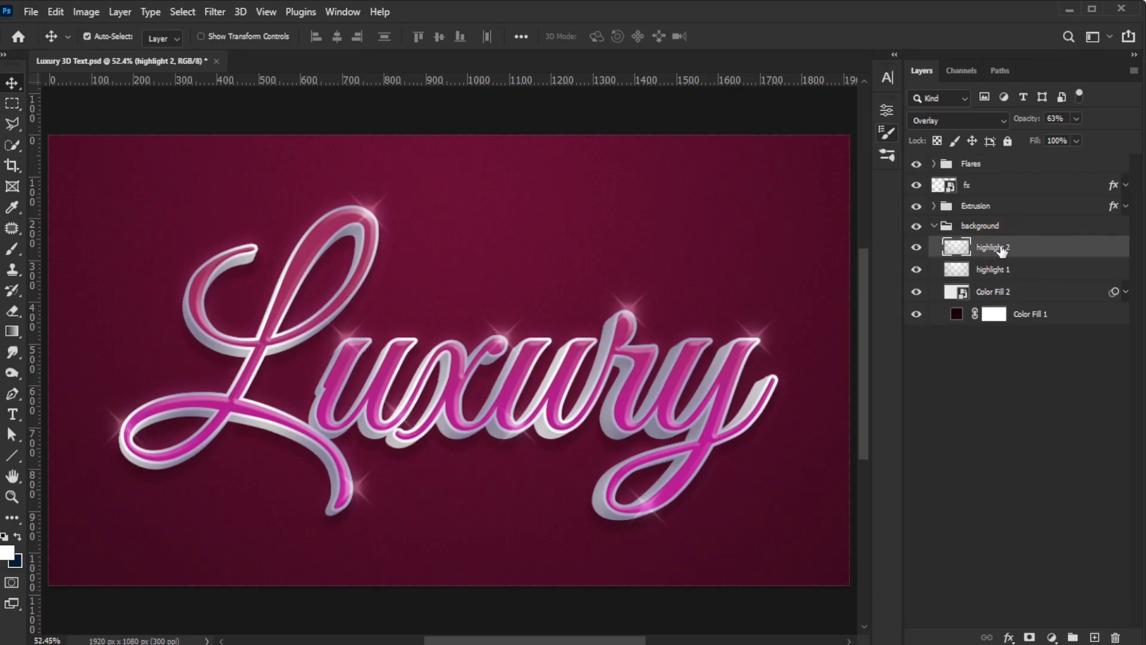
Step: Create an effect-free copy of the fx smart object at the top of the stack and name it Plaeholder
{"action": "left_click", "coordinate": [933, 227]}
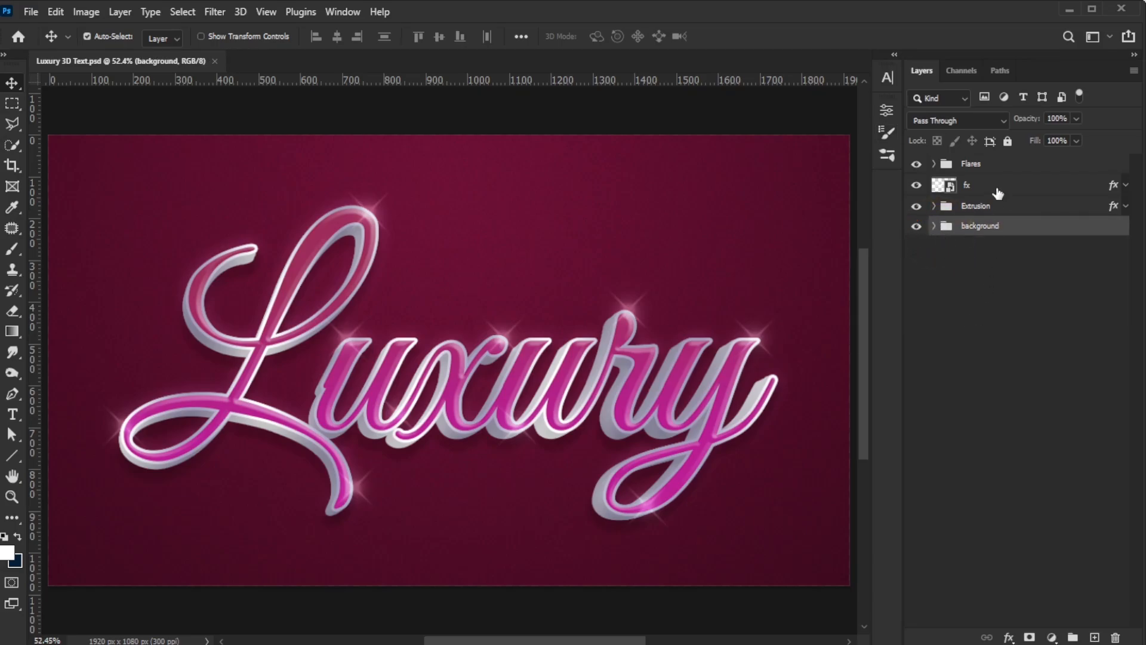
{"action": "left_click_drag", "start_coordinate": [998, 192], "coordinate": [1115, 638], "text": "alt"}
{"action": "left_click", "coordinate": [1125, 165]}
{"action": "double_click", "coordinate": [981, 167]}
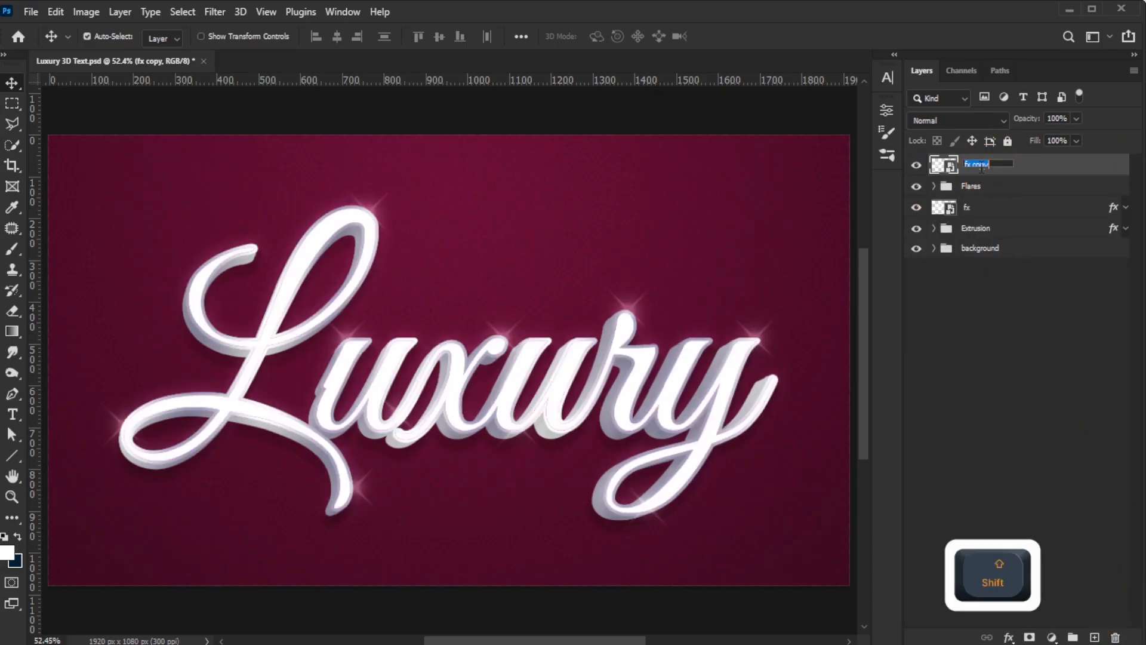
{"action": "type", "text": "Plaeholder"}
{"action": "key", "text": "Return"}
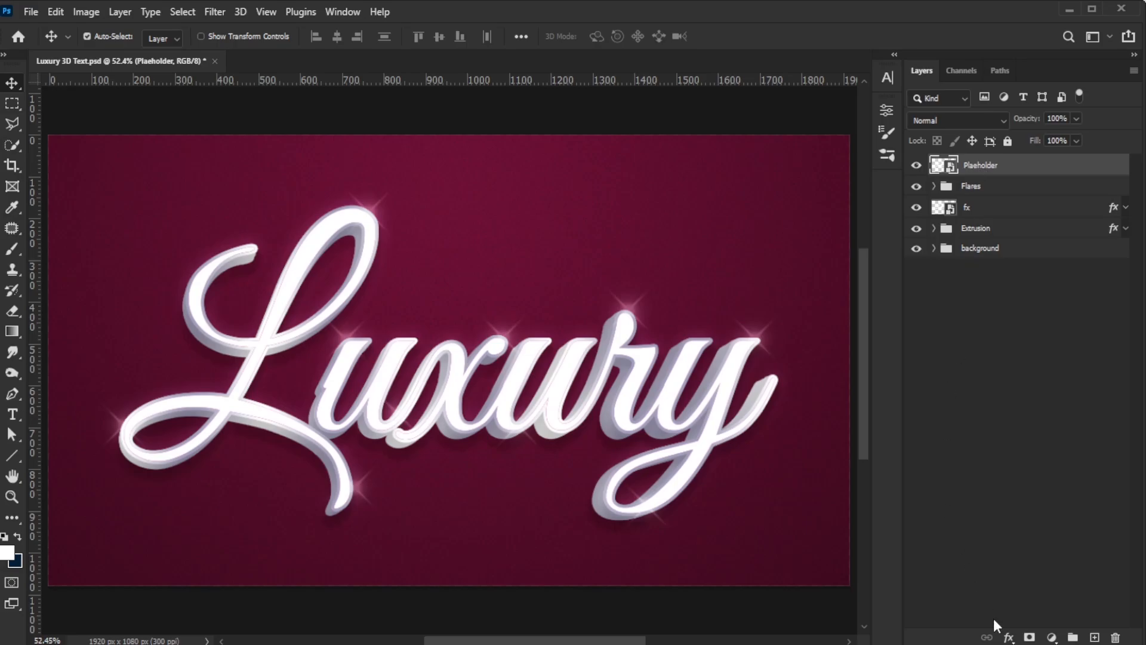
Step: Set the Plaeholder layer's fill opacity to 0% in its blending options
{"action": "left_click", "coordinate": [1008, 637]}
{"action": "left_click", "coordinate": [1023, 479]}
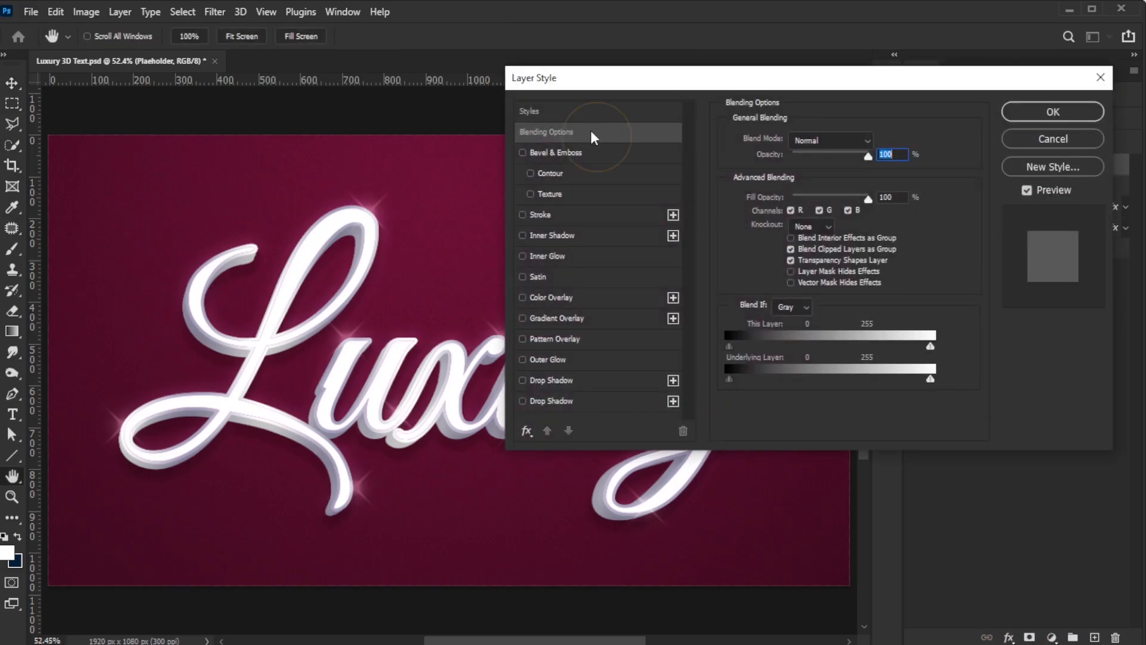
{"action": "left_click_drag", "start_coordinate": [868, 196], "coordinate": [782, 199]}
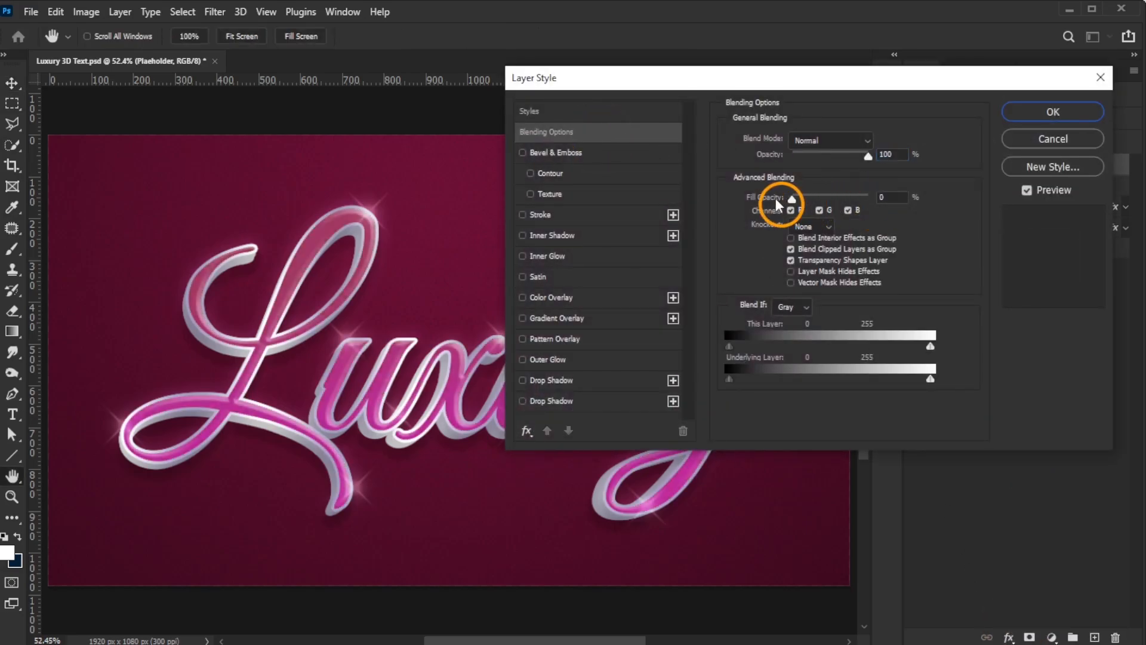
{"action": "left_click", "coordinate": [1054, 113]}
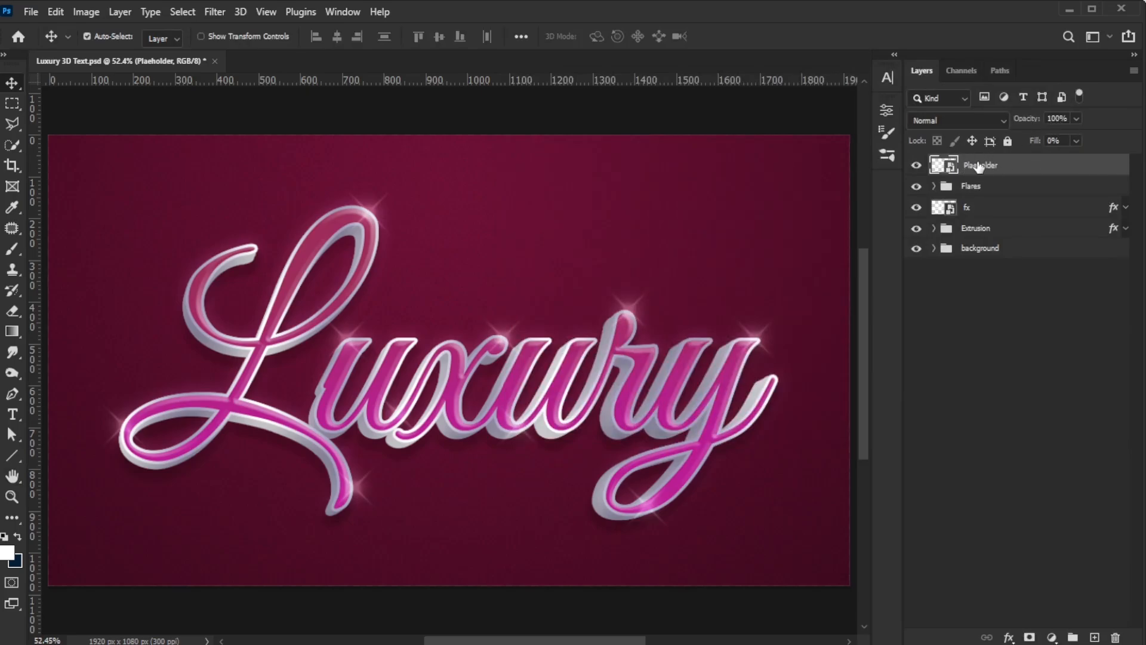
Step: Open the Plaeholder smart object's contents, change the text to Text, and save it
{"action": "double_click", "coordinate": [950, 170]}
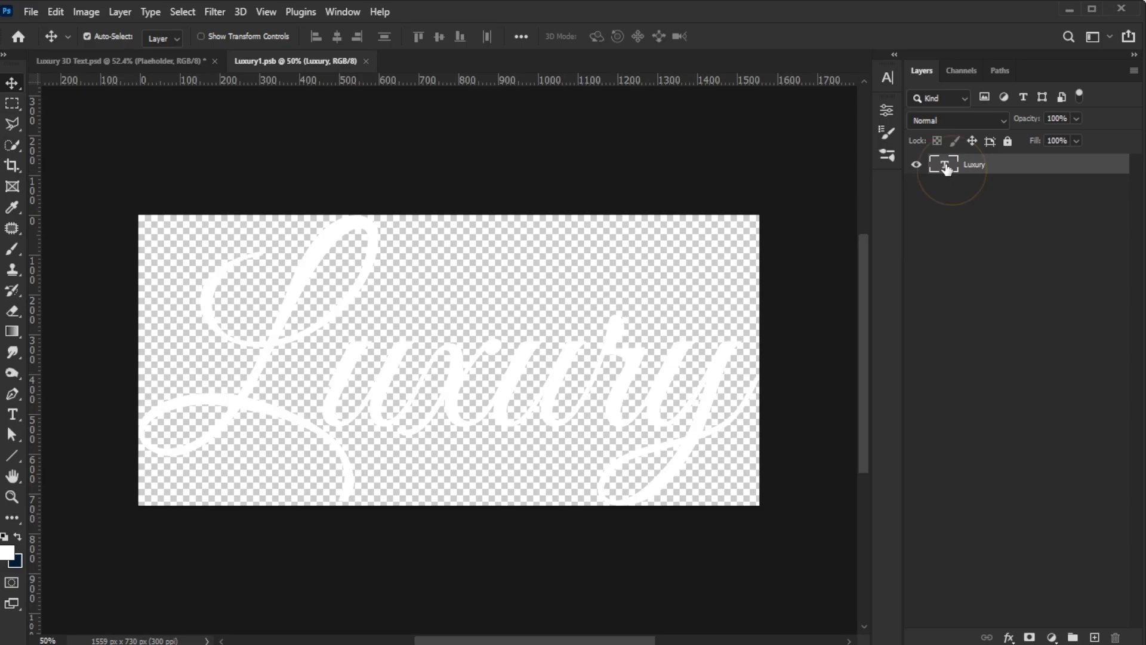
{"action": "double_click", "coordinate": [945, 167]}
{"action": "type", "text": "Text"}
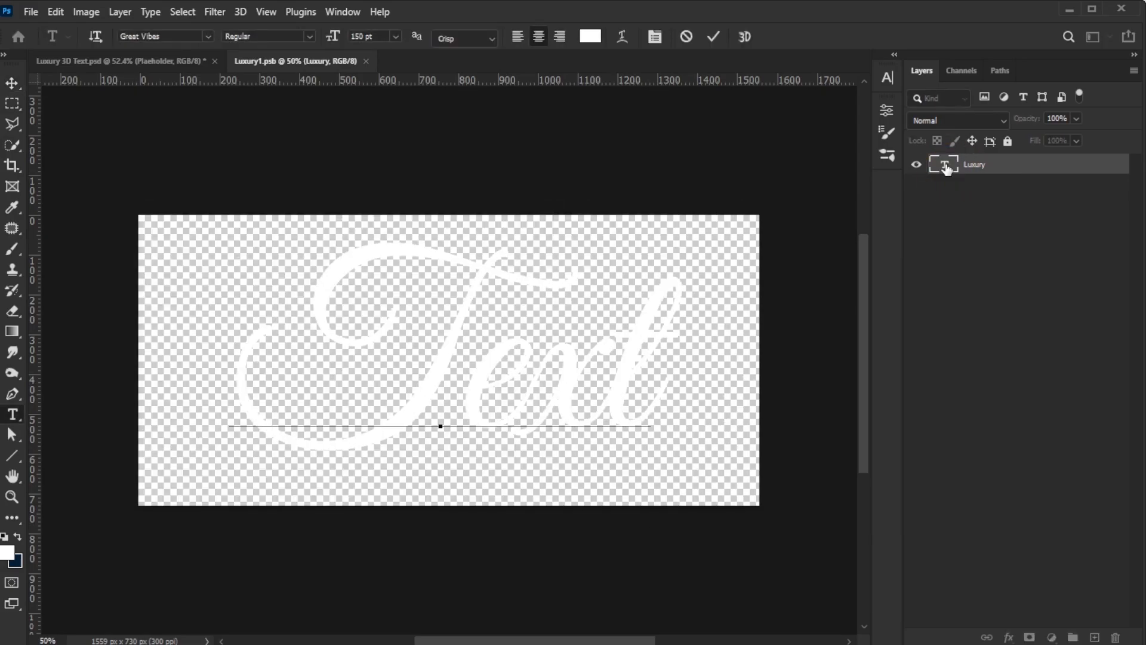
{"action": "left_click", "coordinate": [714, 37]}
{"action": "key", "text": "v"}
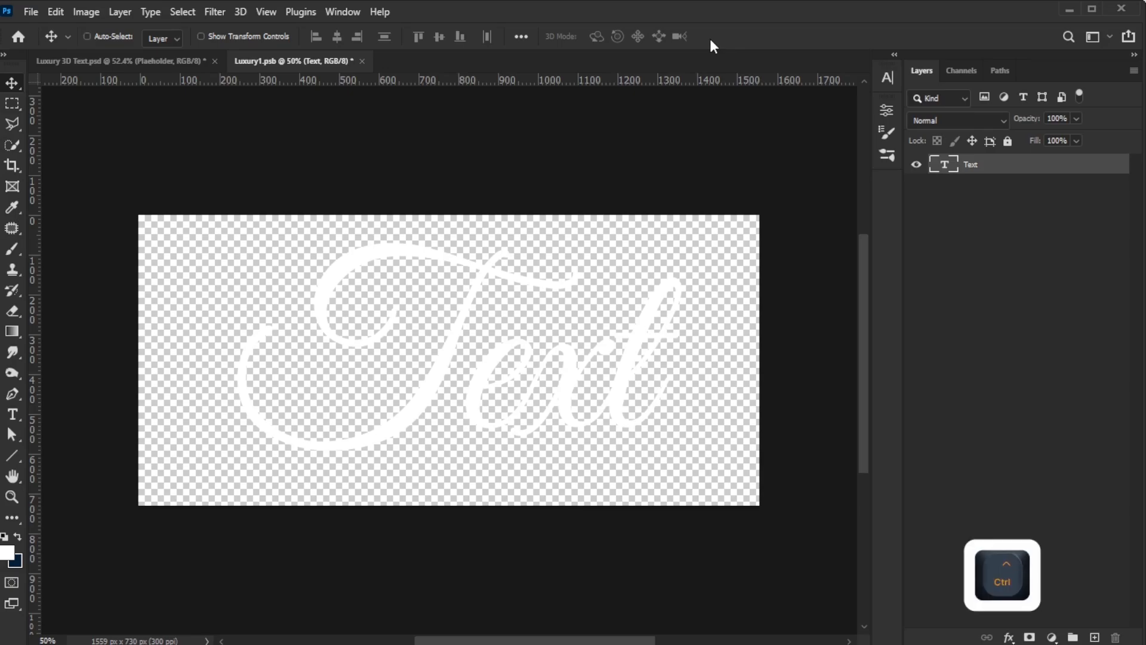
{"action": "key", "text": "ctrl+s"}
Step: Reposition several flares around the new text in the main document, undoing the last two moves
{"action": "left_click", "coordinate": [174, 64]}
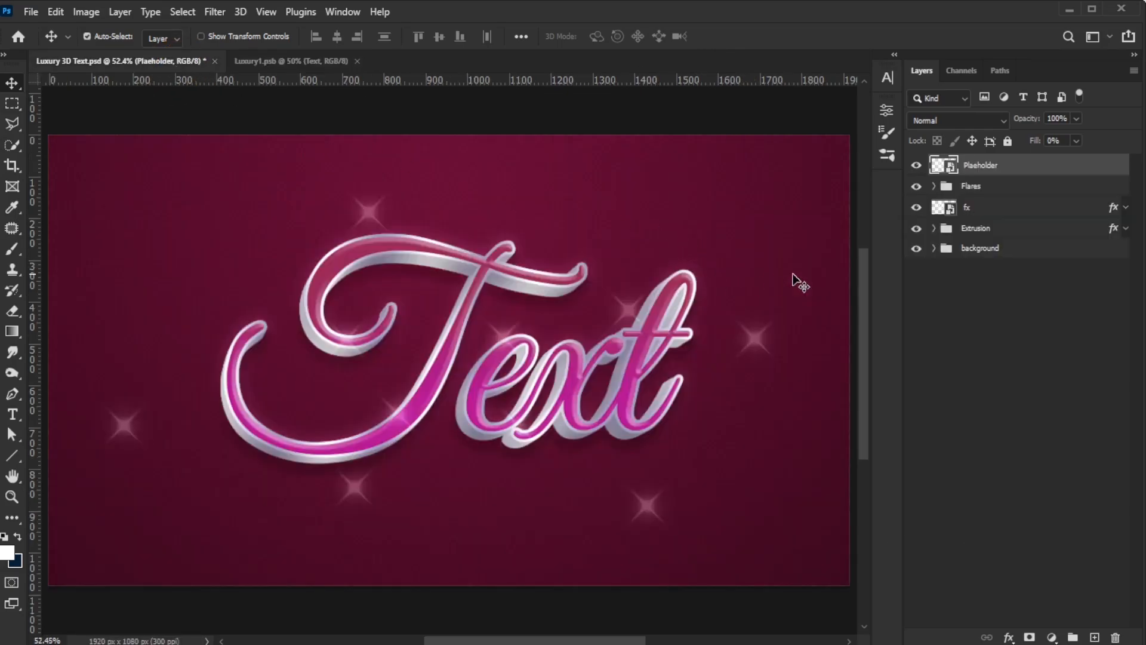
{"action": "left_click", "coordinate": [933, 186]}
{"action": "left_click", "coordinate": [377, 222]}
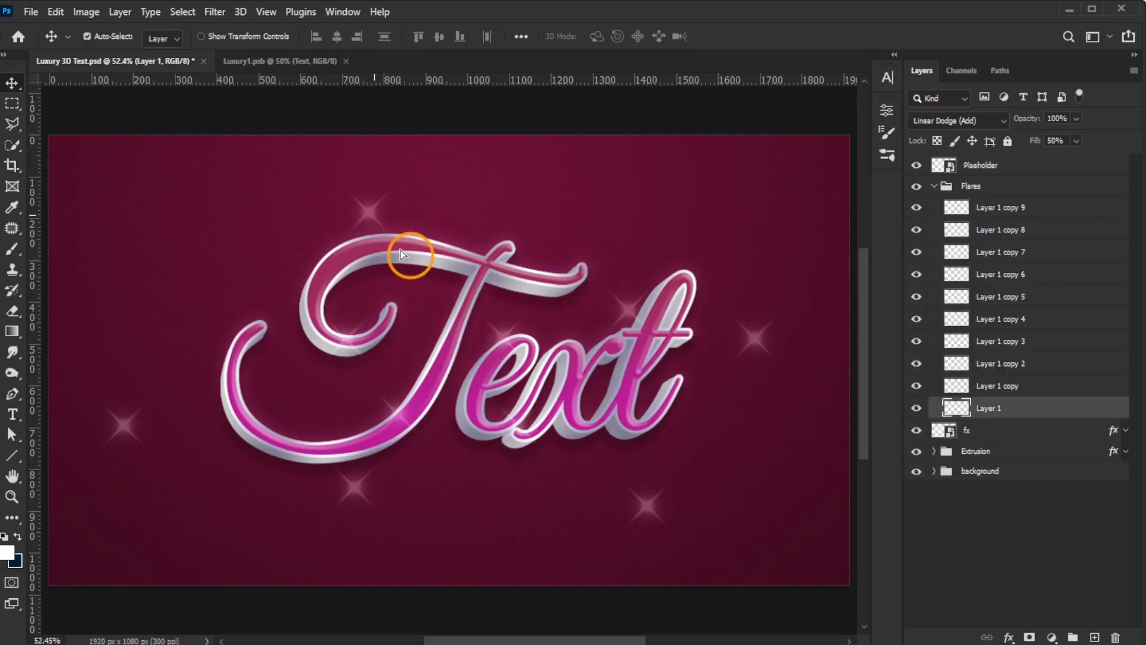
{"action": "left_click_drag", "start_coordinate": [400, 249], "coordinate": [345, 255]}
{"action": "left_click_drag", "start_coordinate": [127, 429], "coordinate": [258, 327]}
{"action": "left_click_drag", "start_coordinate": [356, 489], "coordinate": [340, 449]}
{"action": "left_click_drag", "start_coordinate": [397, 414], "coordinate": [382, 515]}
{"action": "key", "text": "ctrl+z"}
{"action": "key", "text": "ctrl+z"}
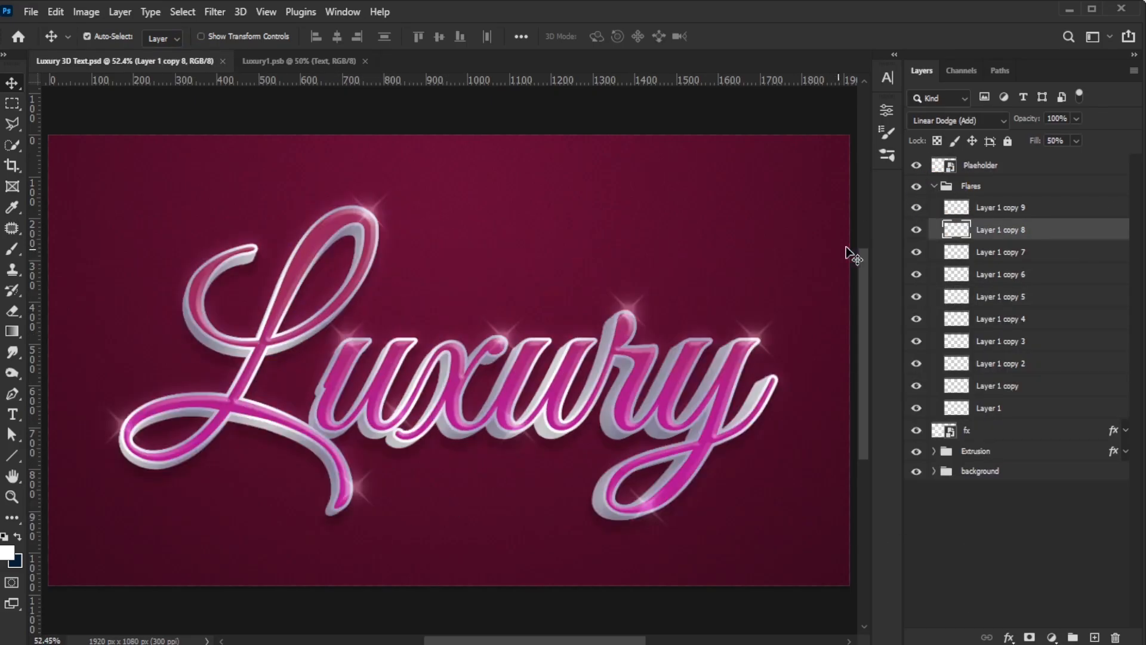
Step: Save the document as Luxury 3D Text 2.psd
{"action": "left_click", "coordinate": [934, 187]}
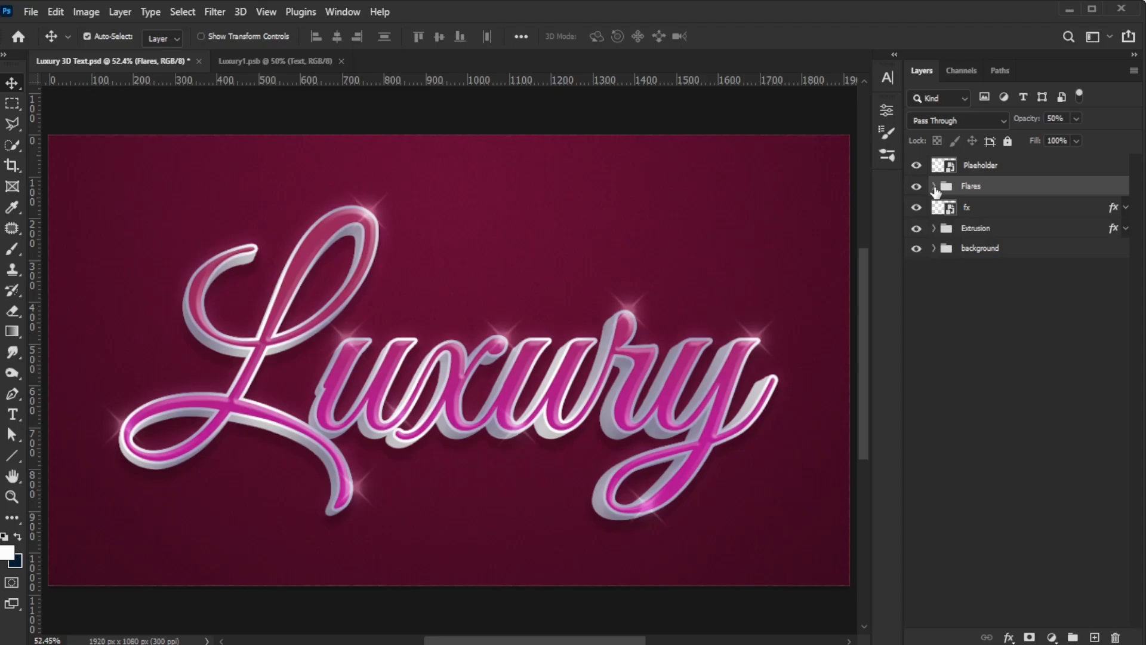
{"action": "left_click", "coordinate": [984, 167]}
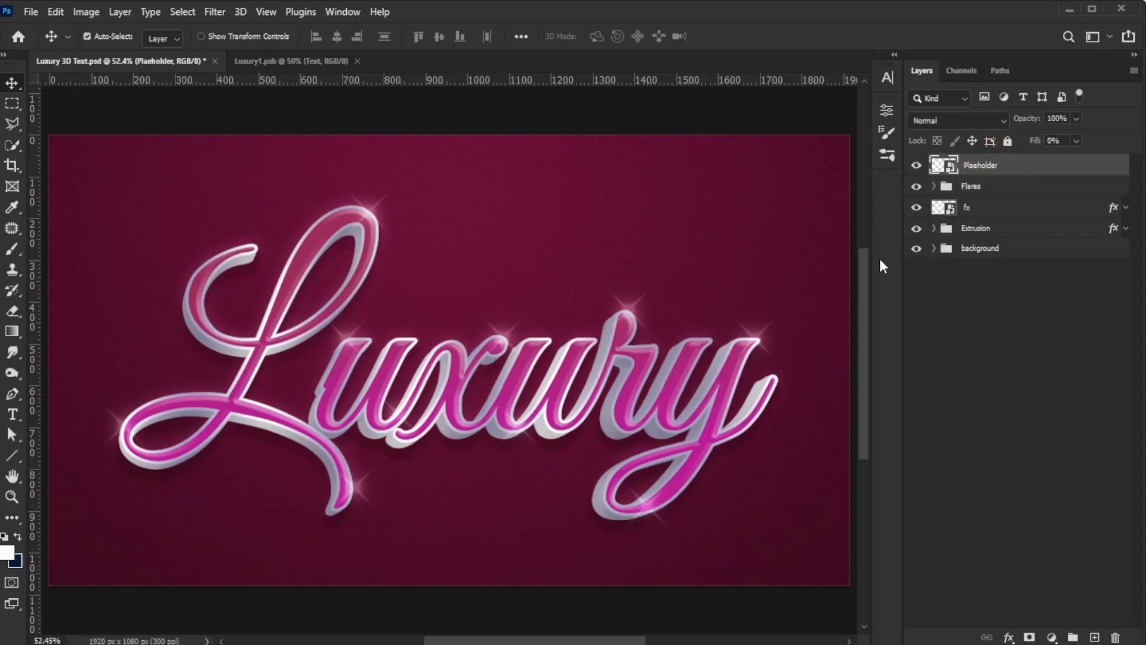
{"action": "left_click", "coordinate": [30, 13]}
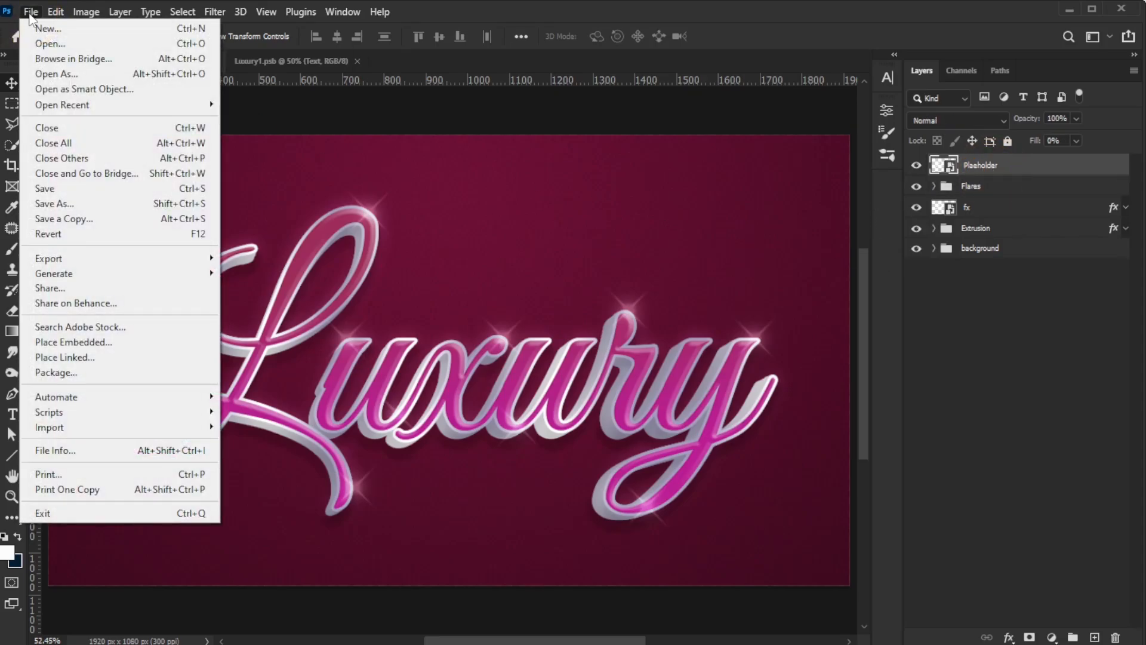
{"action": "left_click", "coordinate": [66, 204]}
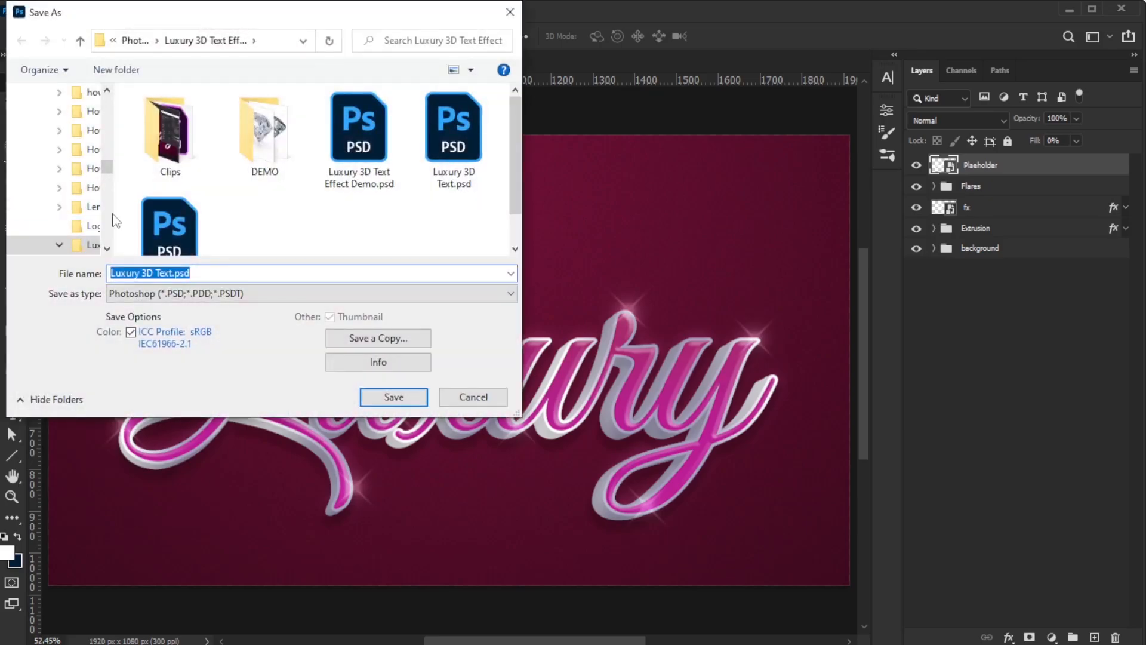
{"action": "left_click", "coordinate": [182, 275]}
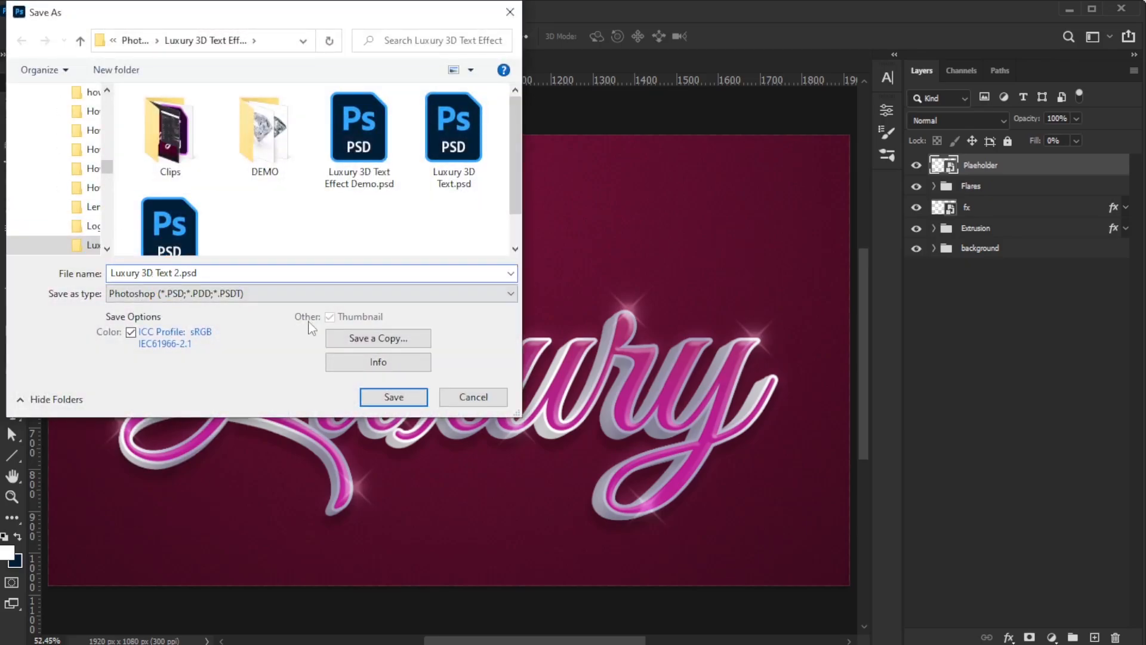
{"action": "left_click", "coordinate": [387, 395]}
{"action": "left_click", "coordinate": [711, 195]}
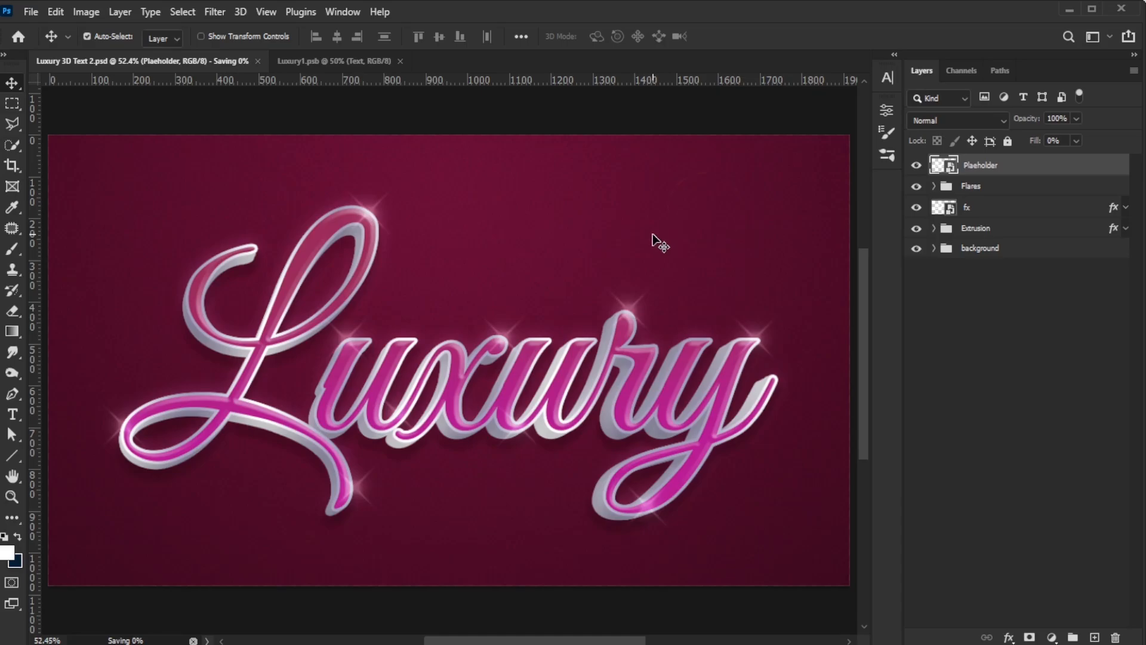